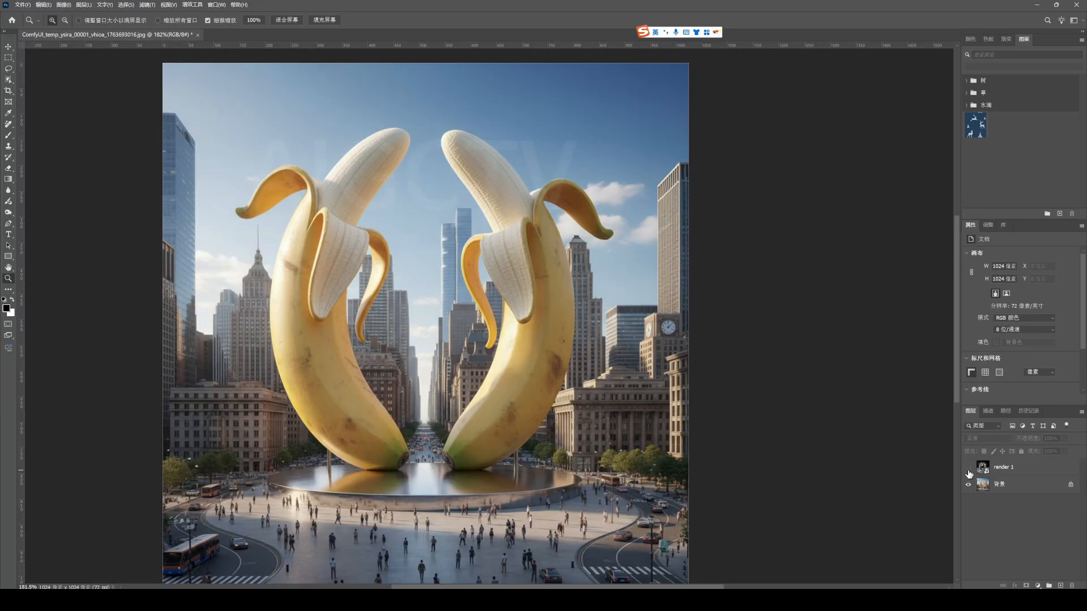
Turn on the visibility of the render 1 layer above the banana image
left_click(968, 468)
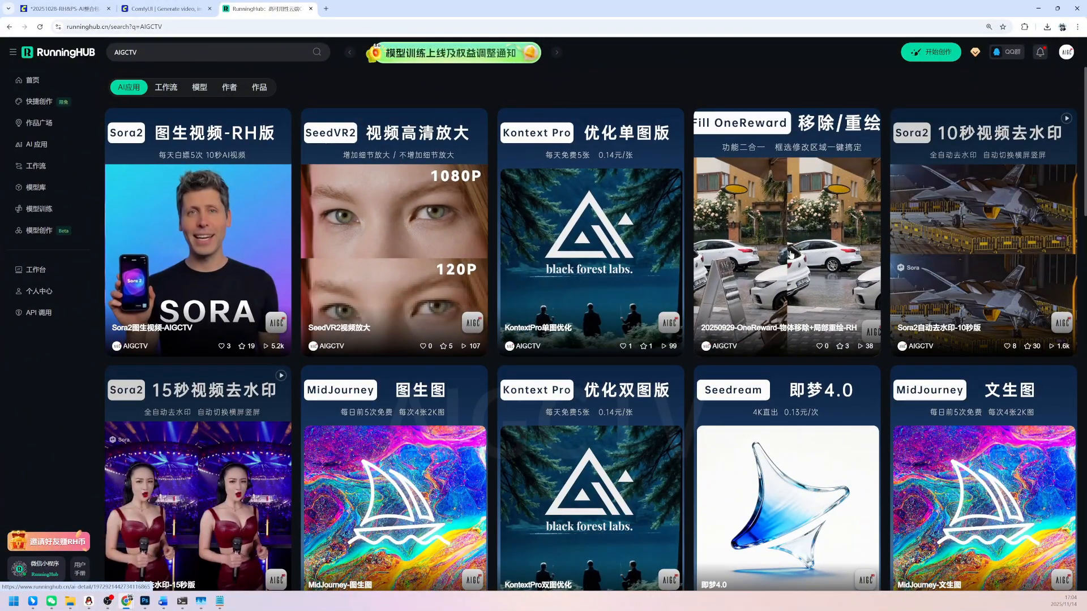
scroll(330, 259, "down", 4)
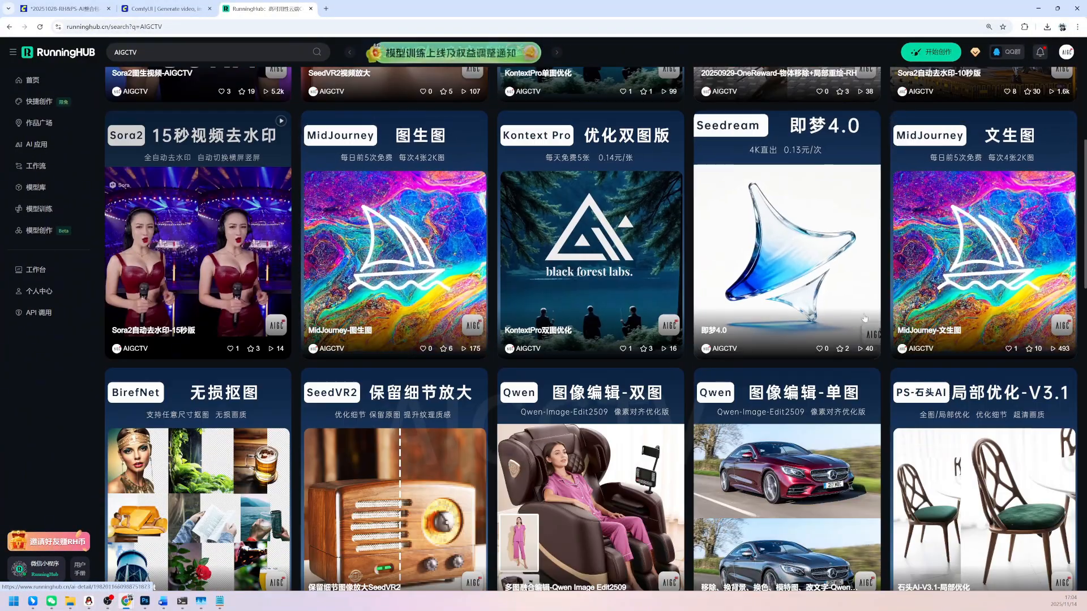
scroll(774, 380, "down", 6)
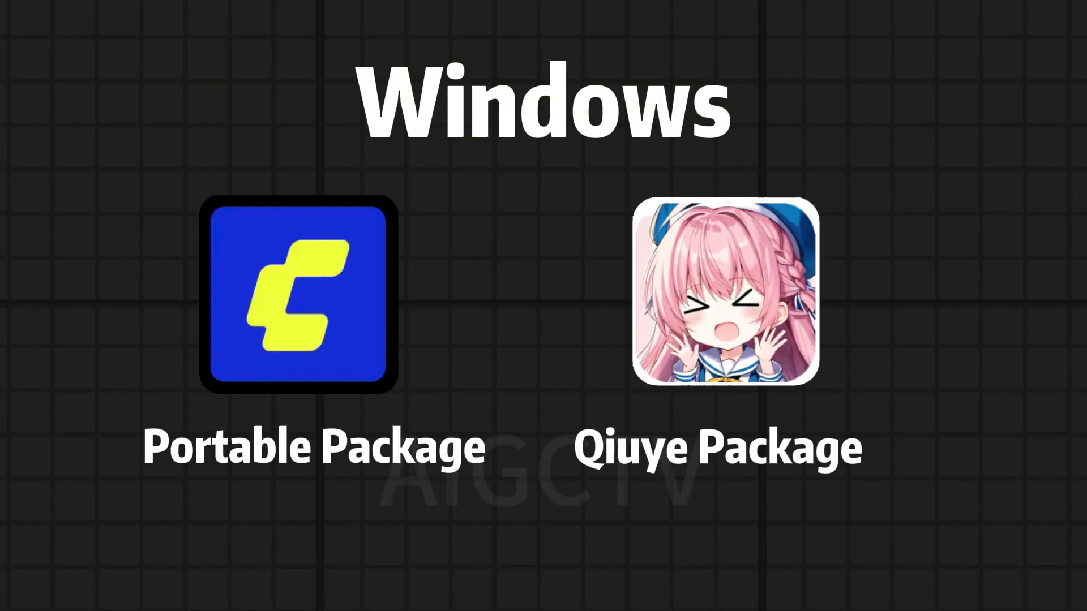
left_click_drag(73, 244, 403, 253)
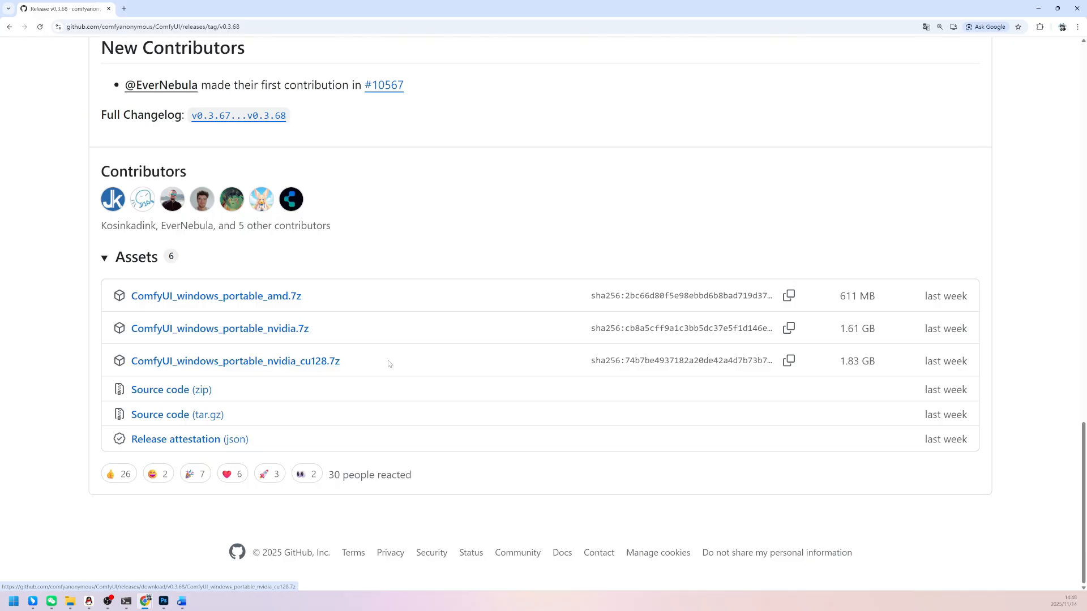
key("alt+Tab")
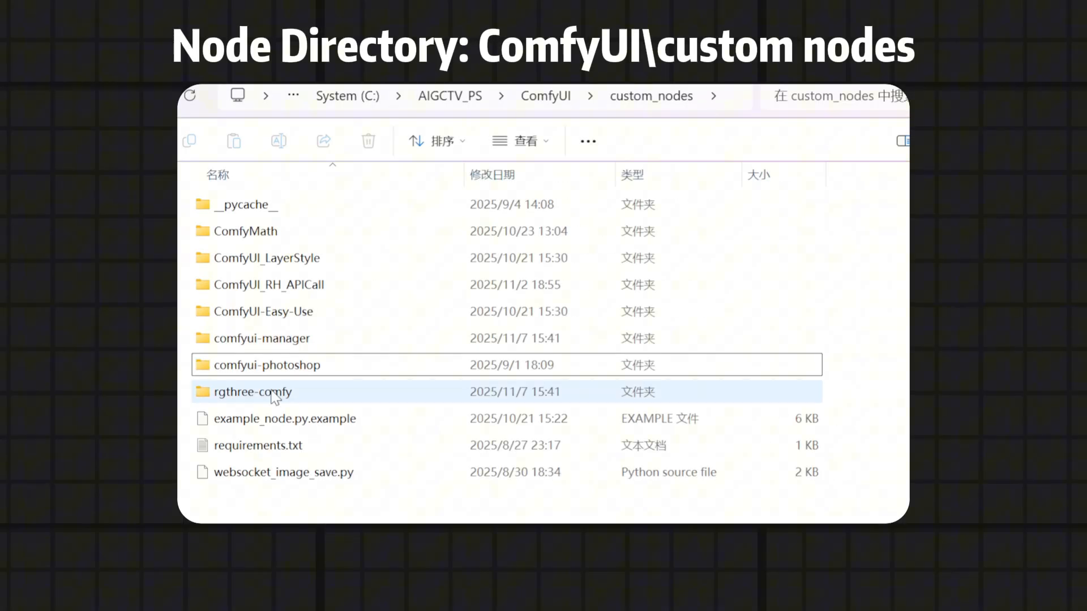
Select the comfyui-photoshop folder in custom_nodes, and copy the file path of python.exe in the python_embeded folder
left_click(275, 367)
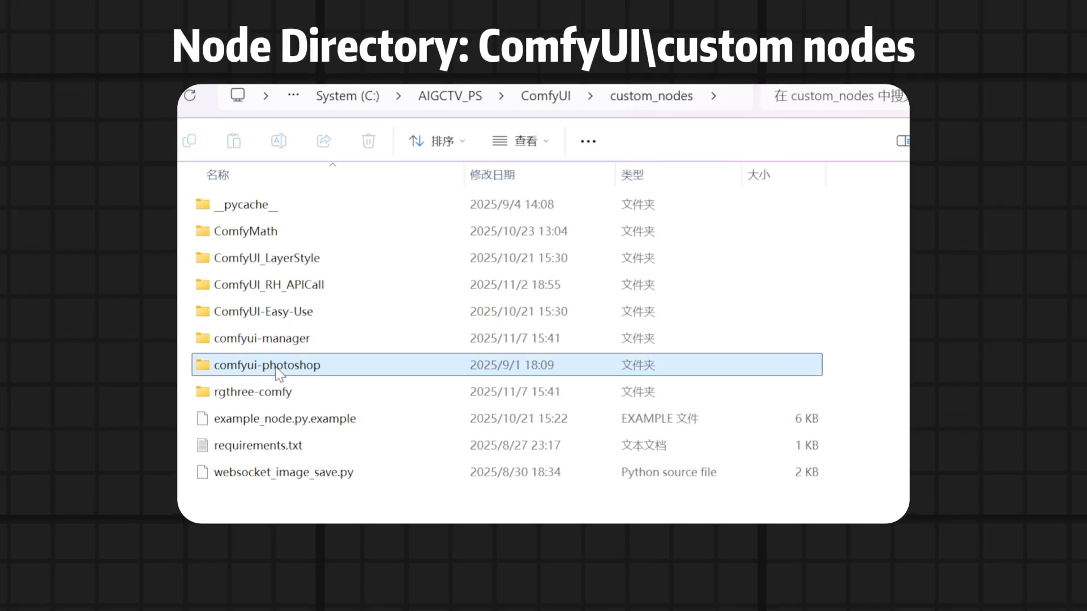
mouse_move(369, 376)
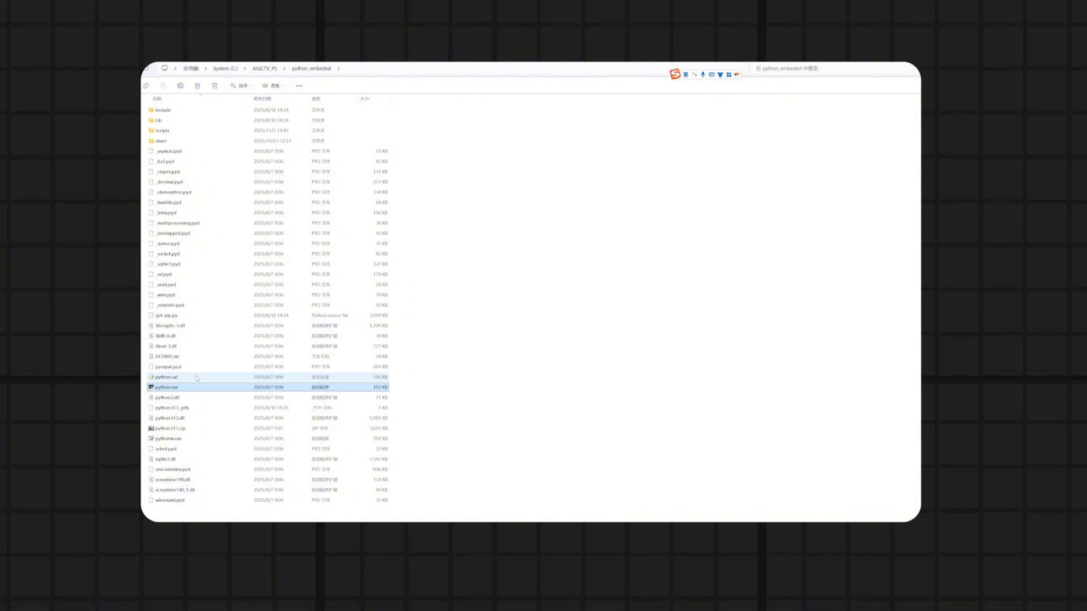
right_click(172, 389)
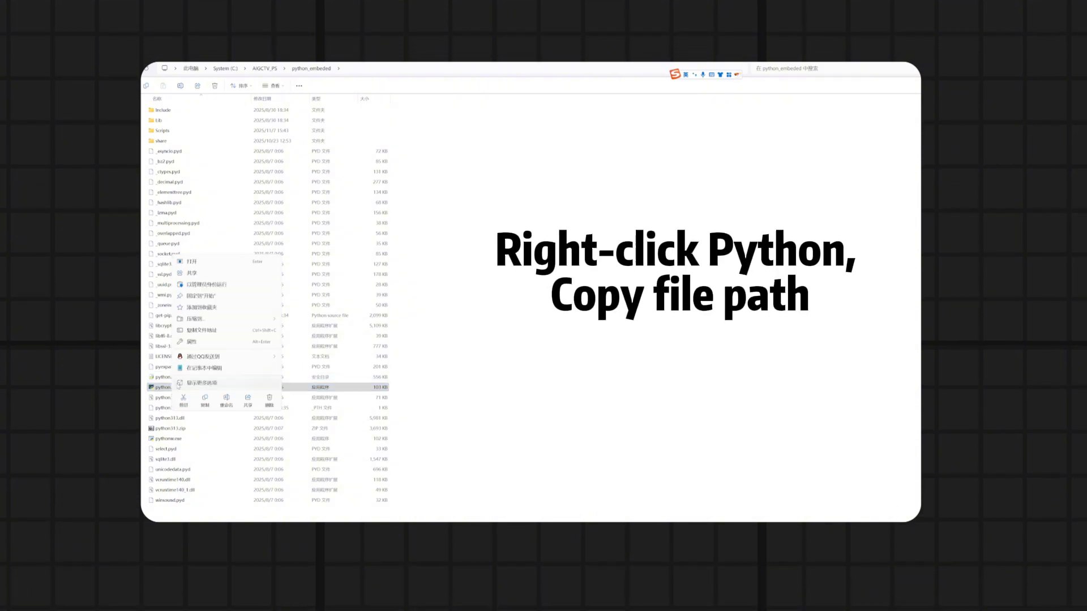
left_click(210, 331)
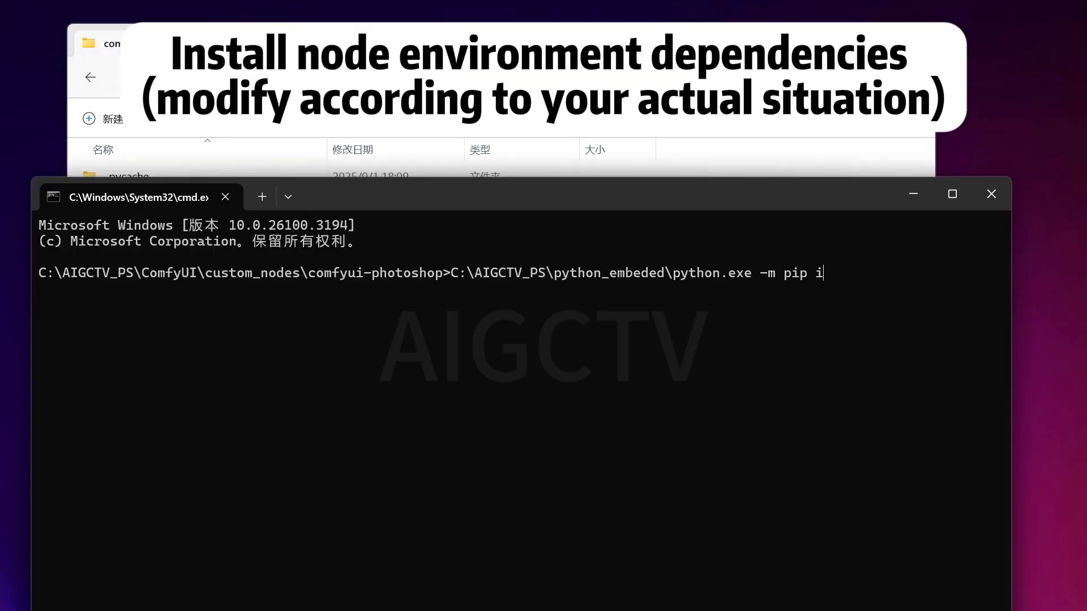
Install the comfyui-photoshop dependencies with "C:\AIGCTV_PS\python_embeded\python.exe -m pip install -r requirements.txt" and close the terminal
type("tall -r requirements.tx")
key("Return")
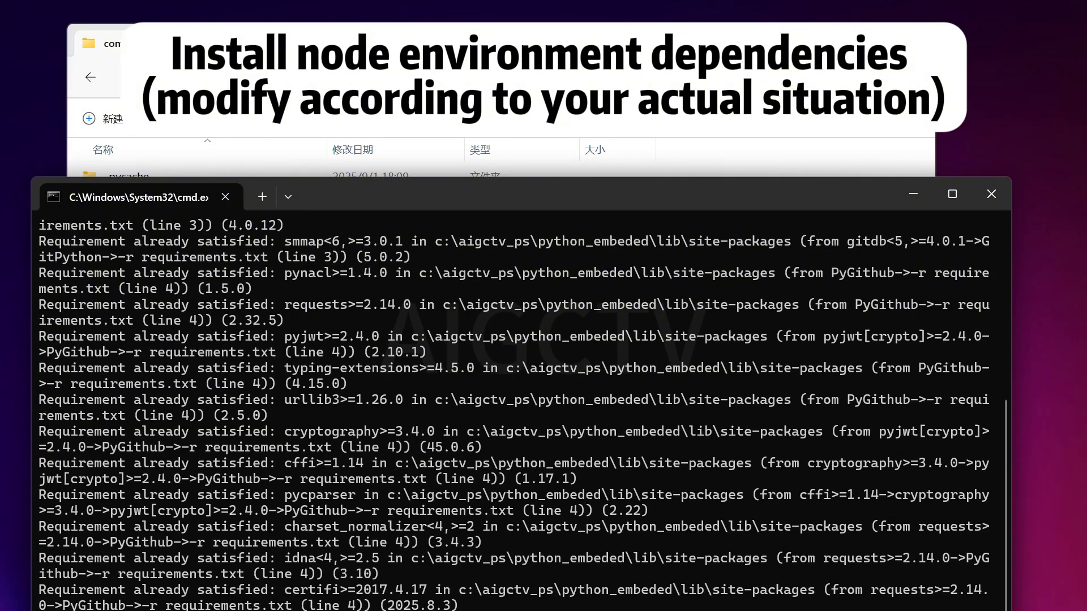
left_click_drag(46, 509, 809, 531)
left_click(772, 502)
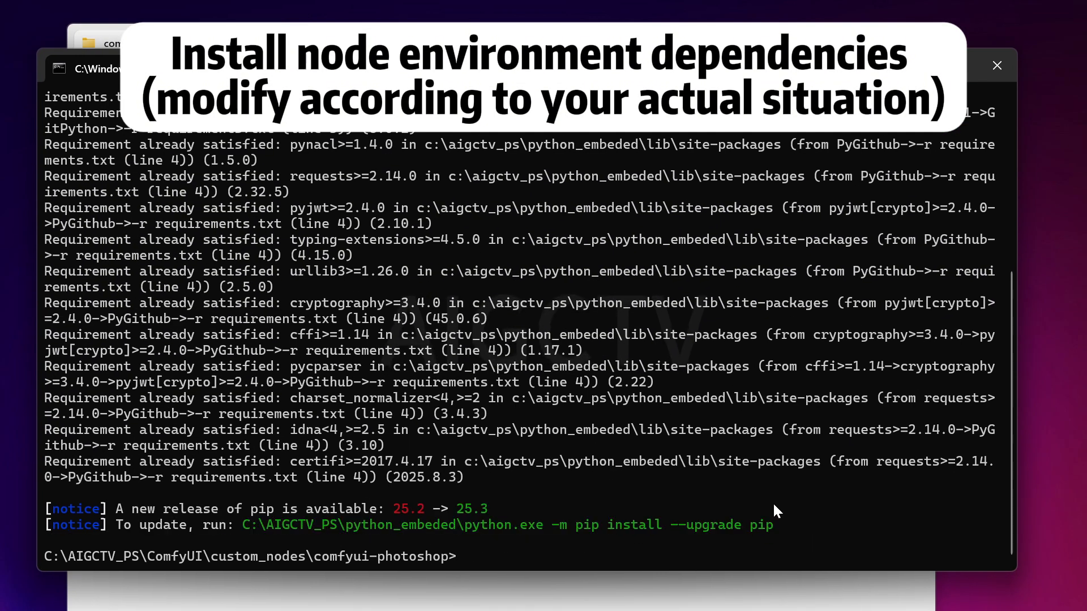
left_click(1011, 73)
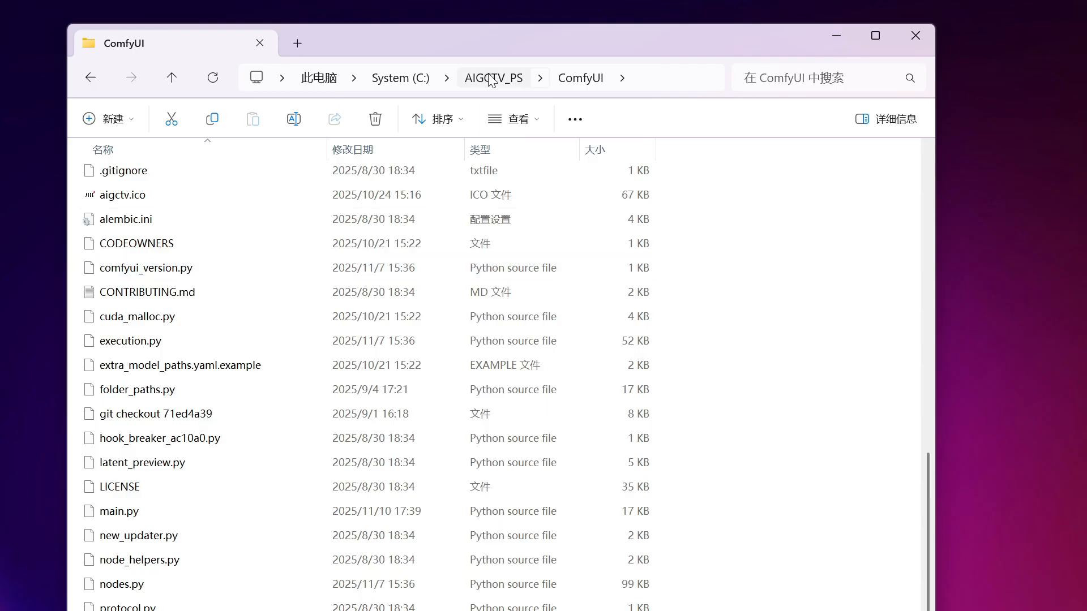
Select run_nvidia_gpu.bat in the AIGCTV_PS folder, and launch ComfyUI from the RH-PS desktop shortcut
left_click(490, 78)
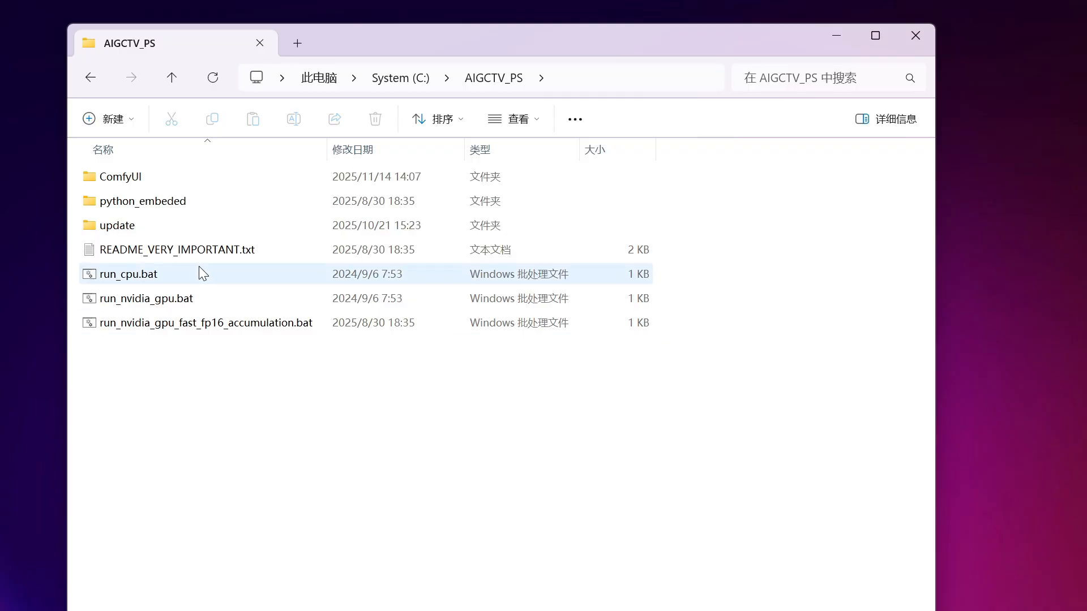
left_click(148, 277)
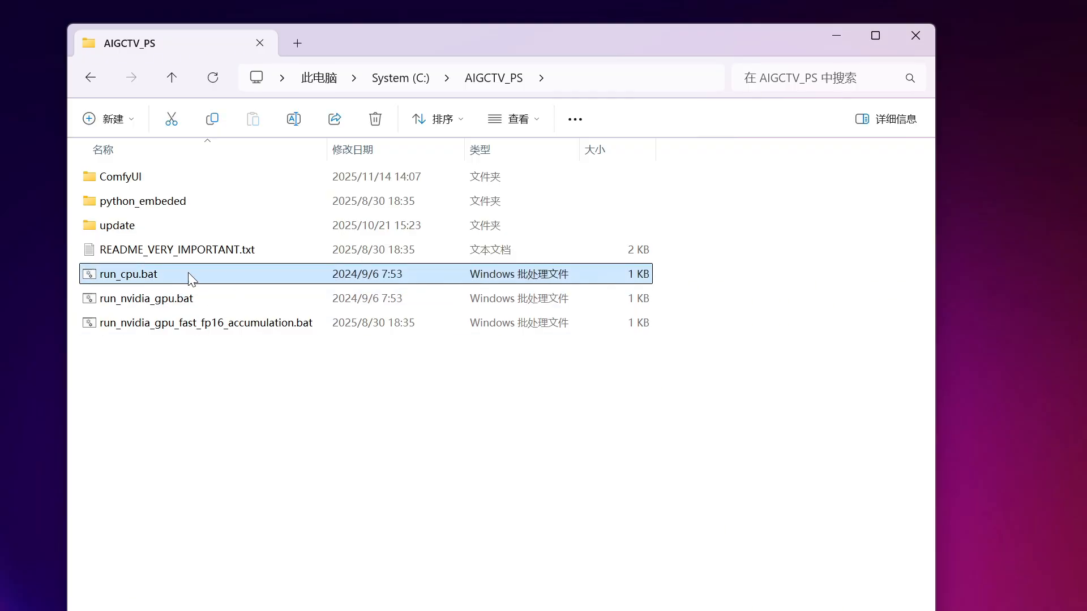
left_click(183, 304)
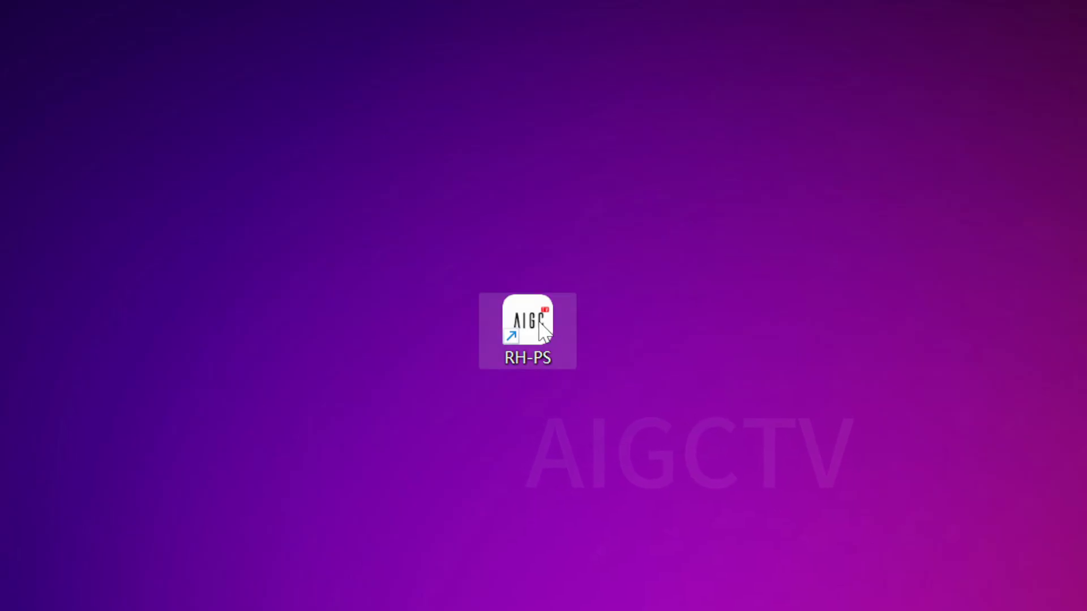
double_click(540, 323)
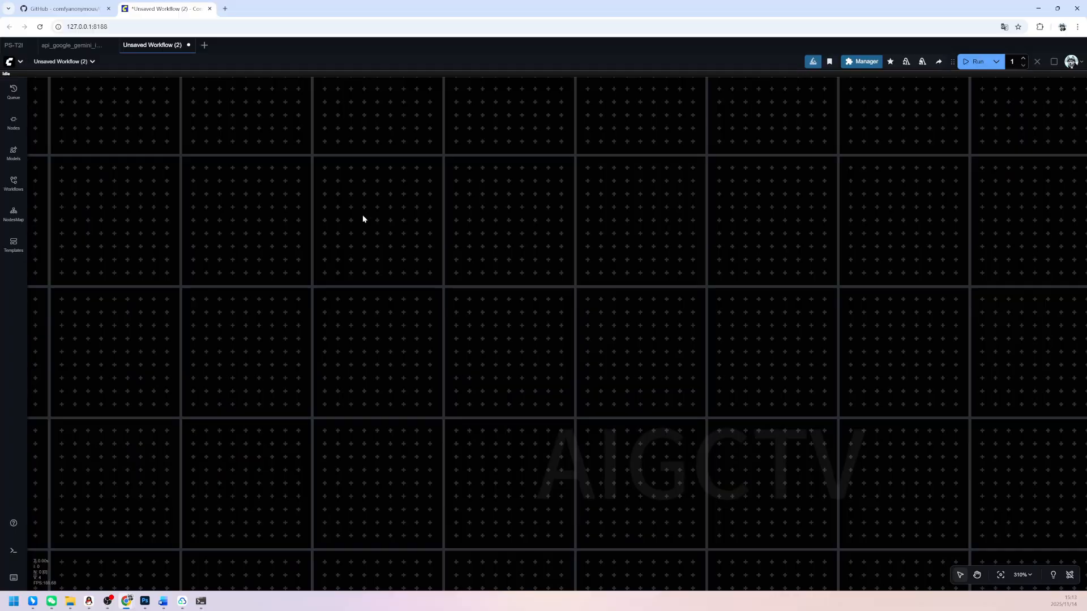
Search for "ps", add a PS Images node to the empty workflow, and arrange it beside the Load Image node
double_click(363, 218)
key("Caps_Lock")
type("ps")
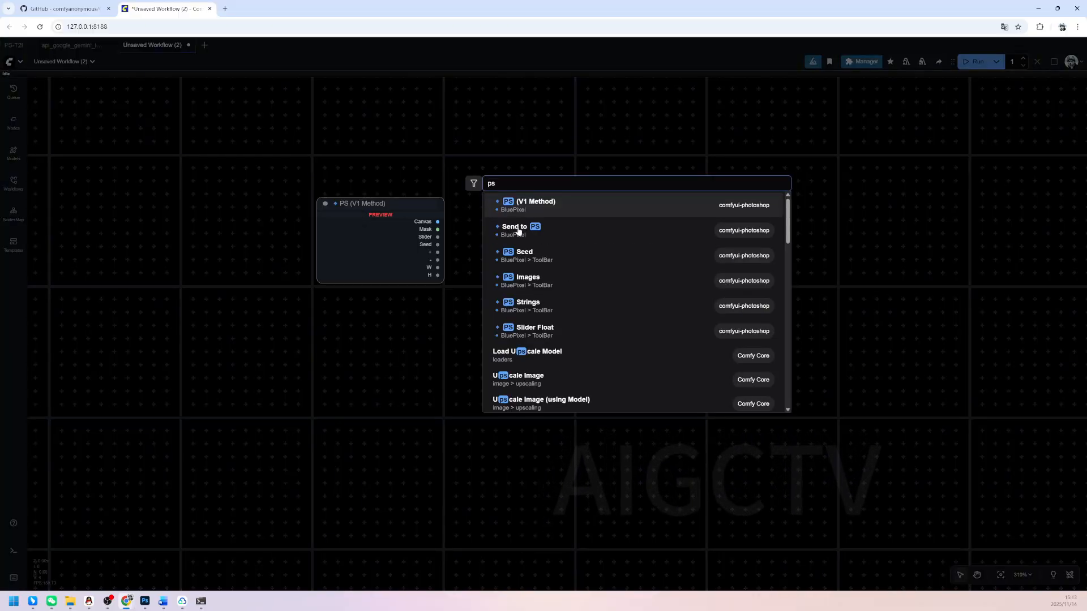
left_click(517, 280)
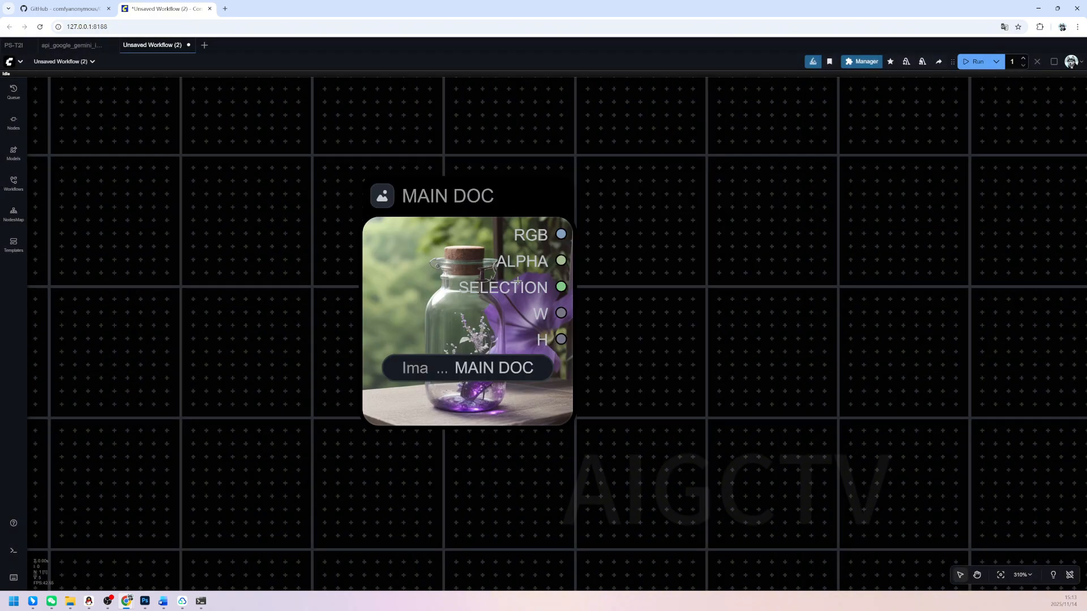
left_click_drag(459, 190, 422, 169)
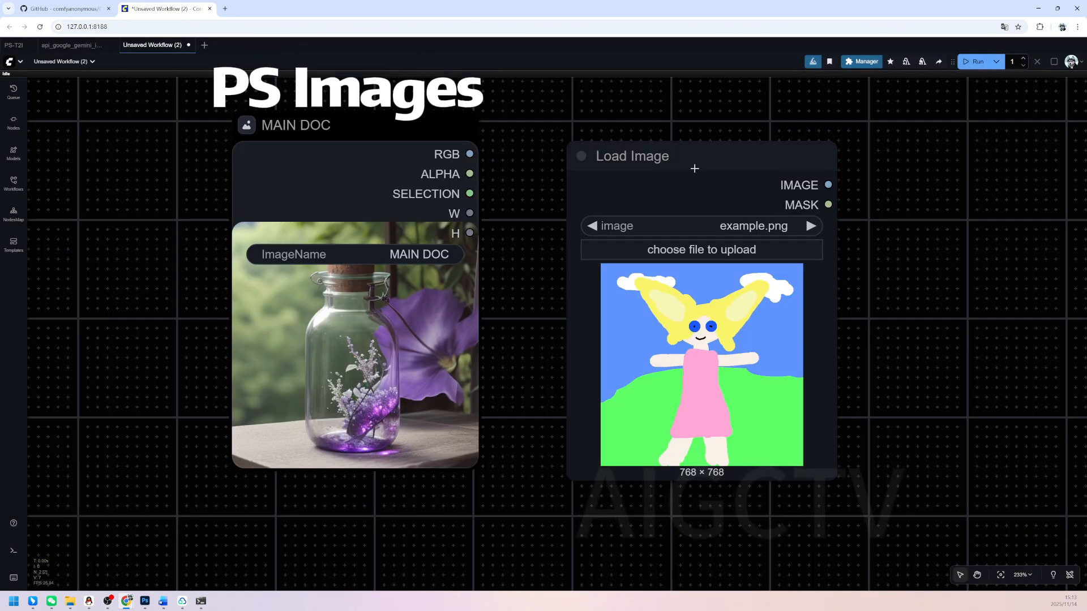
left_click(704, 155)
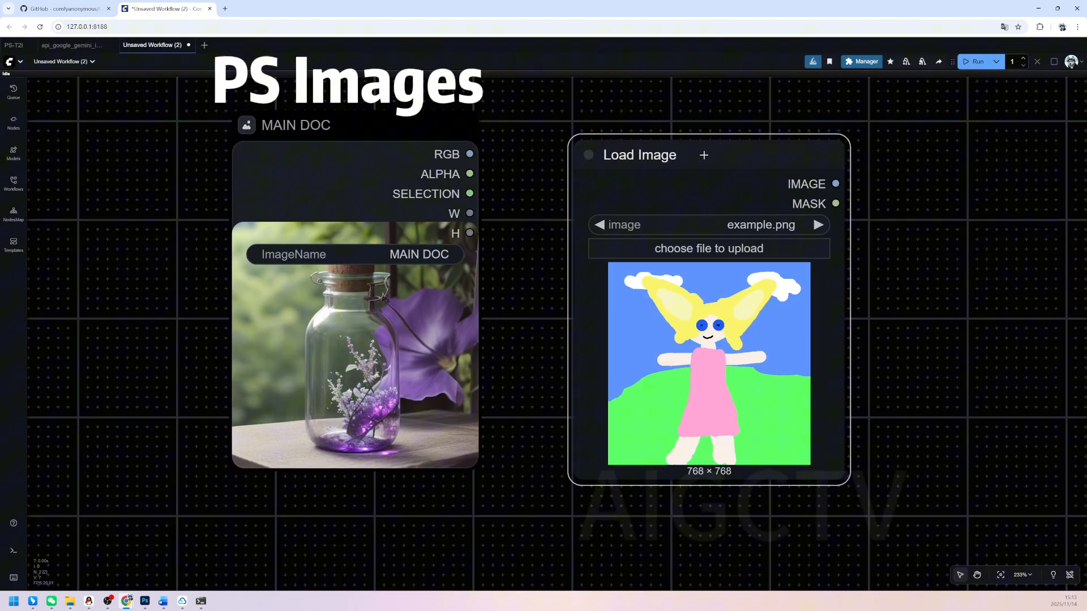
left_click(516, 273)
Search for "ps" and add a PS Strings node to the empty canvas below the PS Images node
double_click(268, 294)
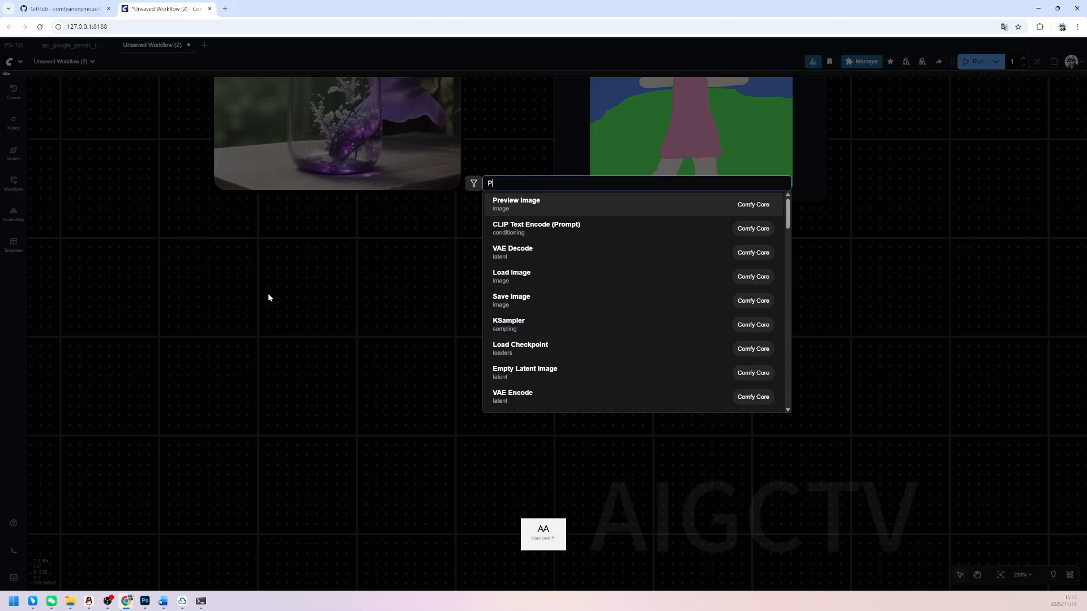
type("ps")
left_click(537, 311)
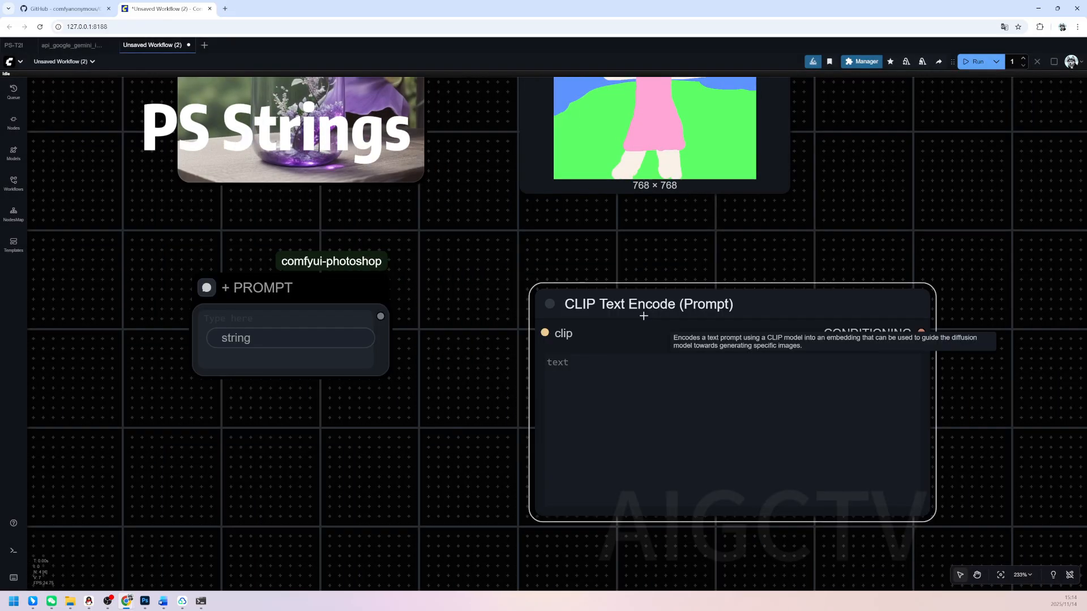
scroll(362, 436, "up", 2)
scroll(363, 435, "up", 1)
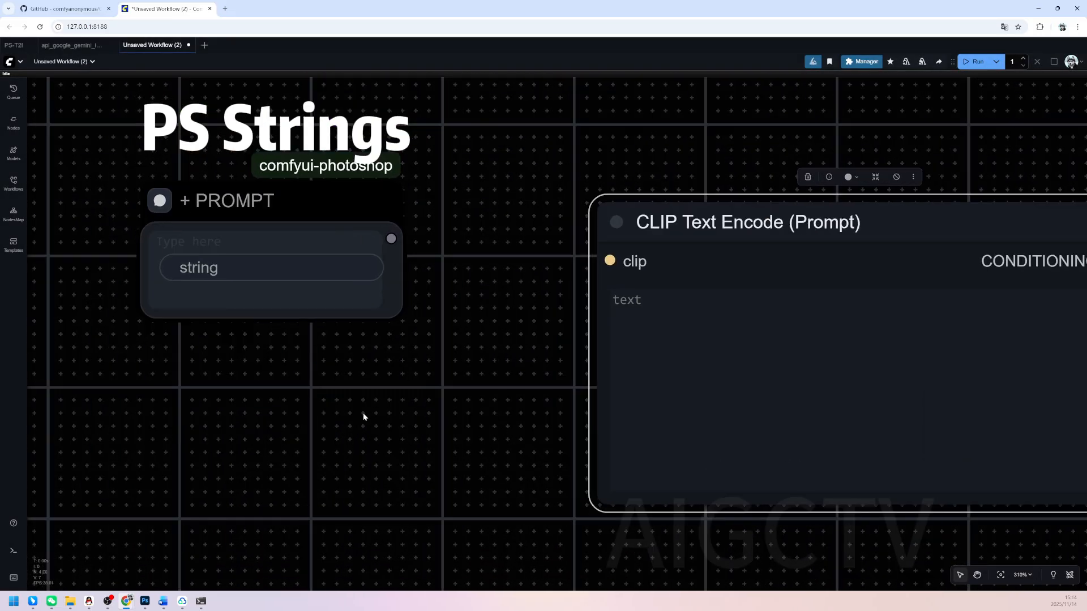
scroll(437, 332, "down", 2)
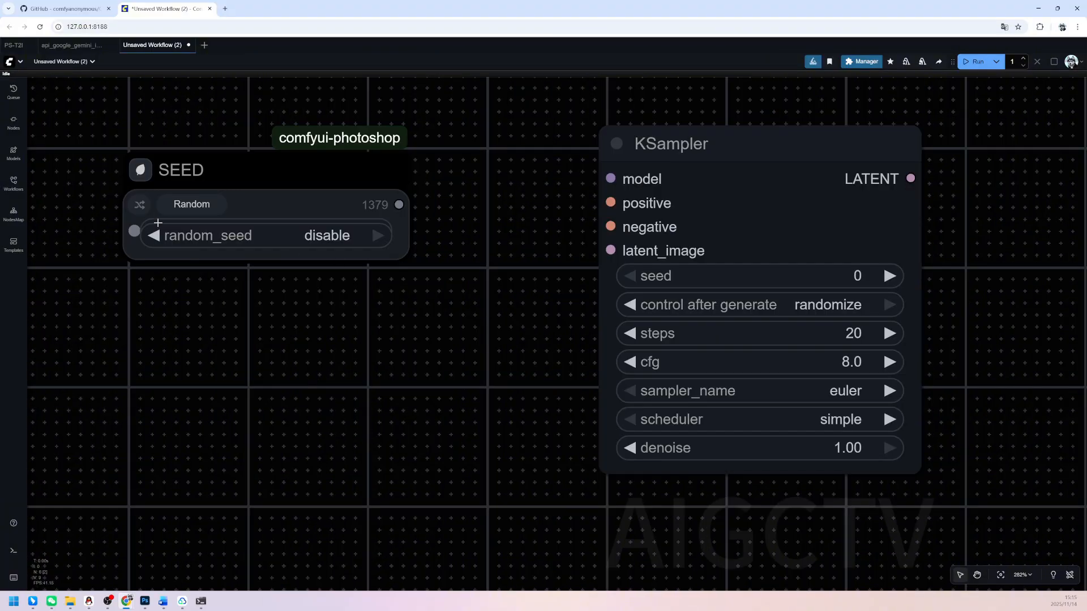
left_click(283, 247)
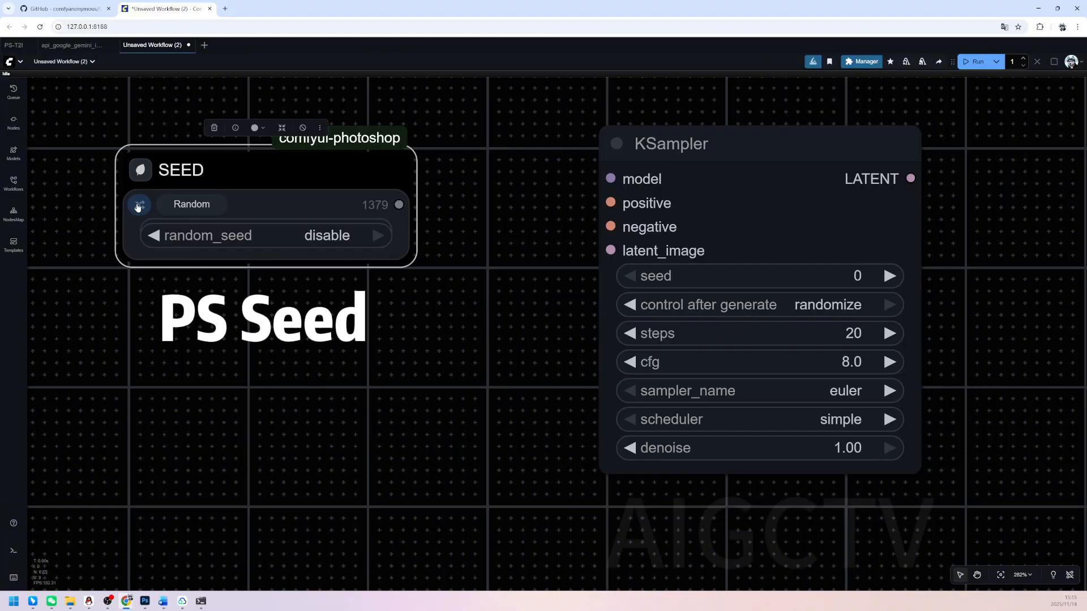
scroll(448, 344, "down", 3)
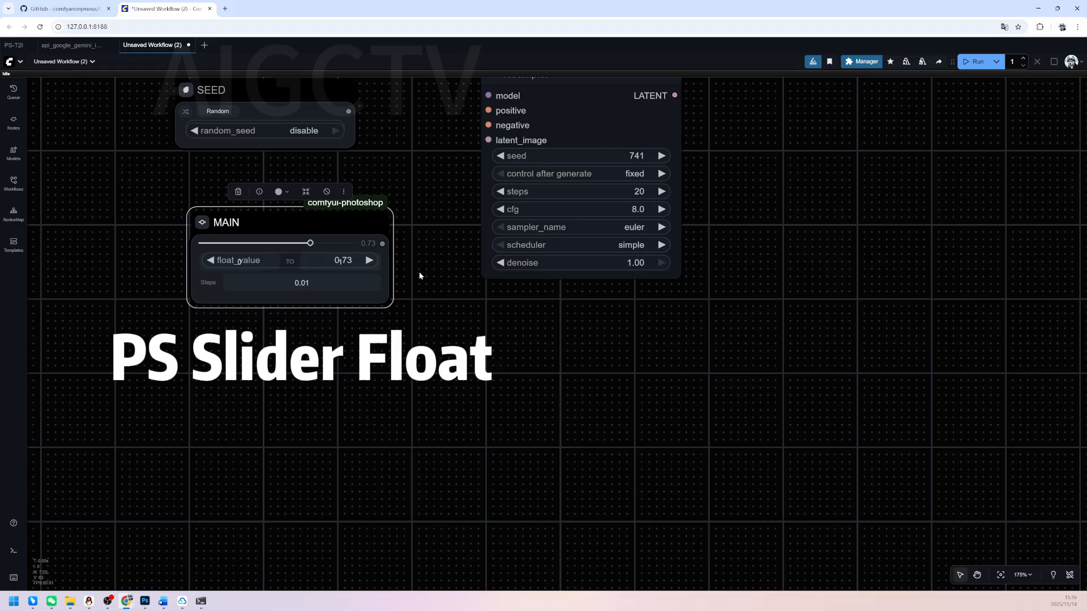
Try the MAIN node's float slider at 0.60 and return it to 0.73
left_click(423, 279)
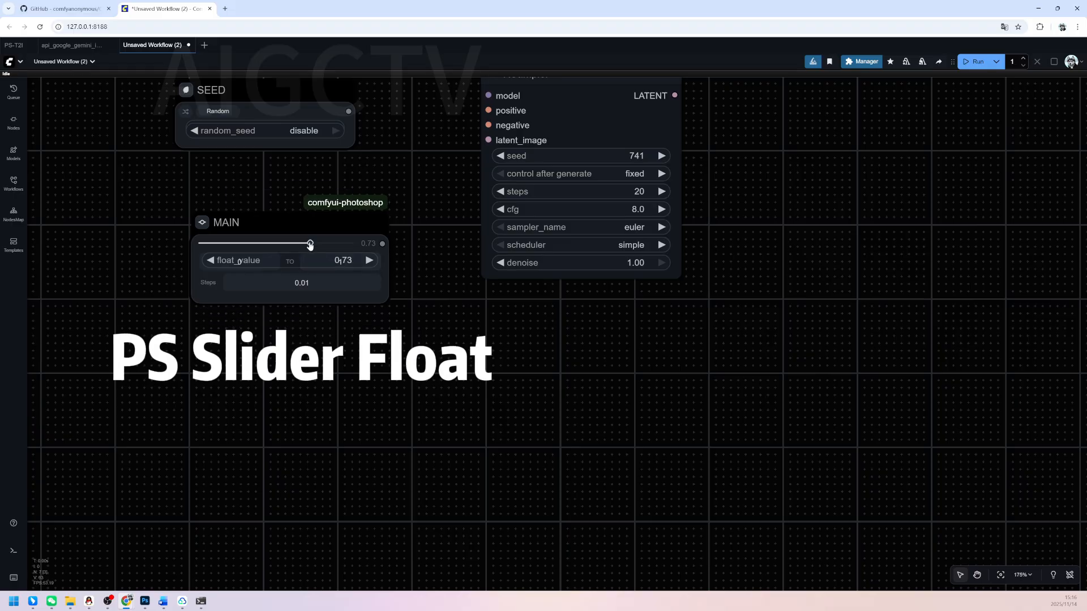
left_click_drag(241, 249, 293, 249)
scroll(293, 249, "up", 8)
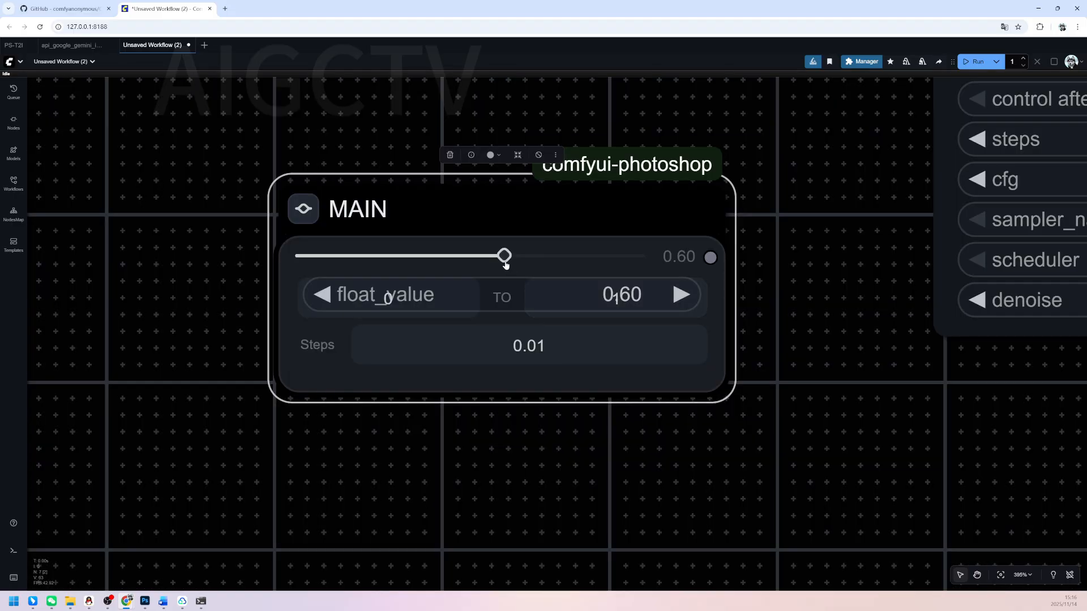
left_click_drag(506, 265, 551, 278)
Connect the SEED node's output to KSampler's seed input and the MAIN slider's output to its denoise input
left_click_drag(776, 279, 233, 293)
scroll(459, 365, "up", 1)
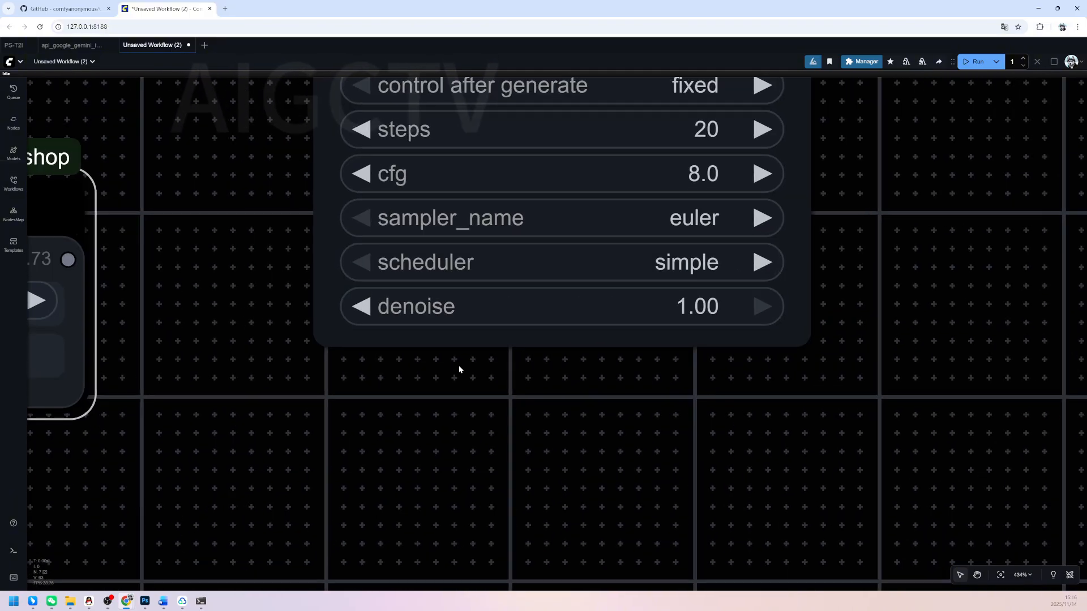
scroll(459, 371, "up", 3)
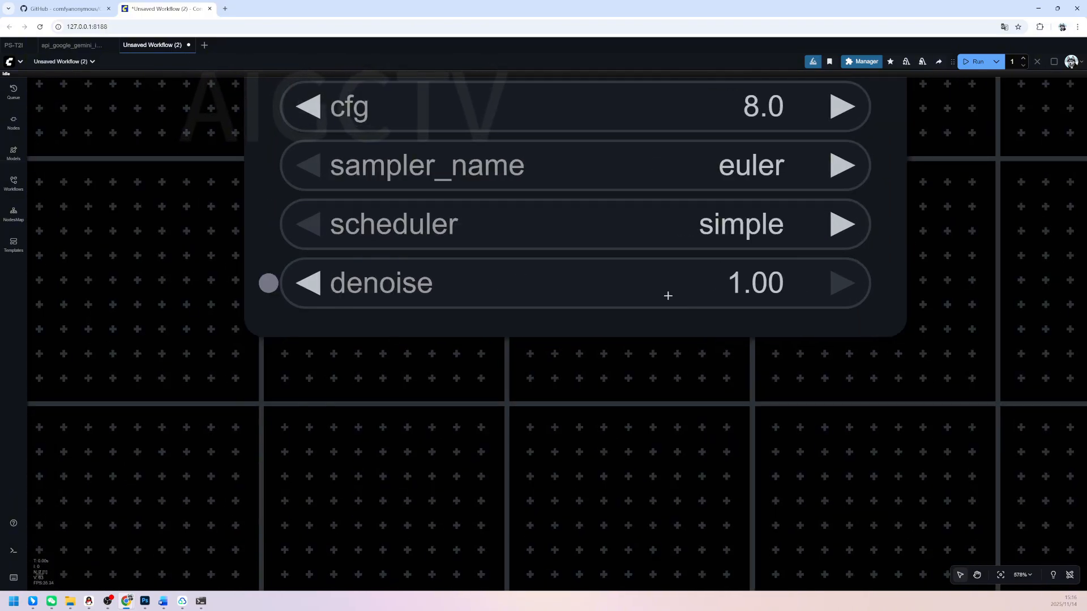
scroll(668, 295, "down", 10)
left_click_drag(313, 238, 475, 290)
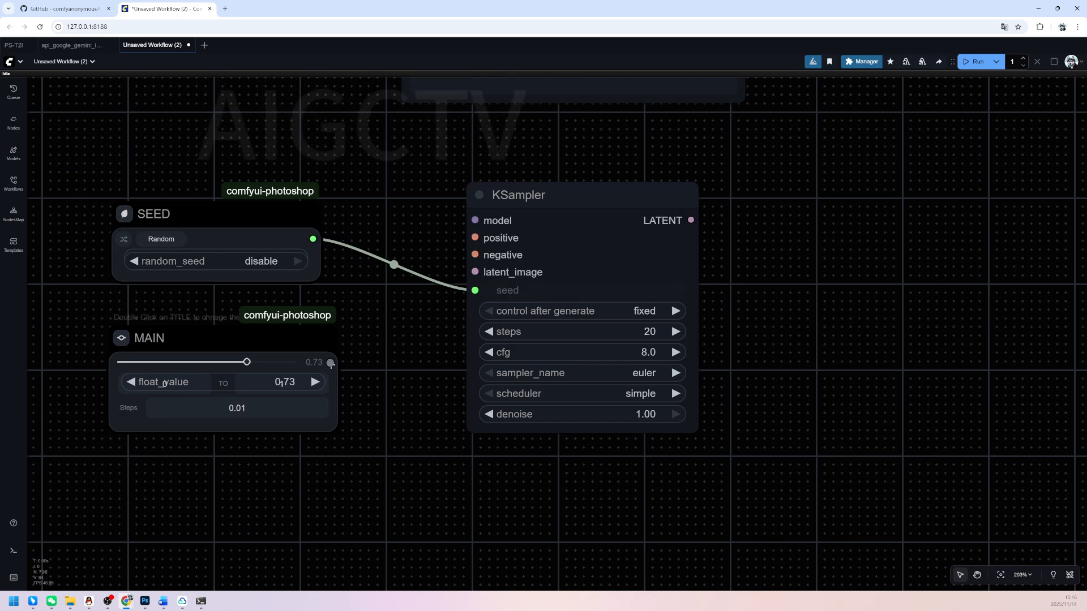
left_click_drag(330, 362, 476, 414)
left_click_drag(401, 362, 457, 344)
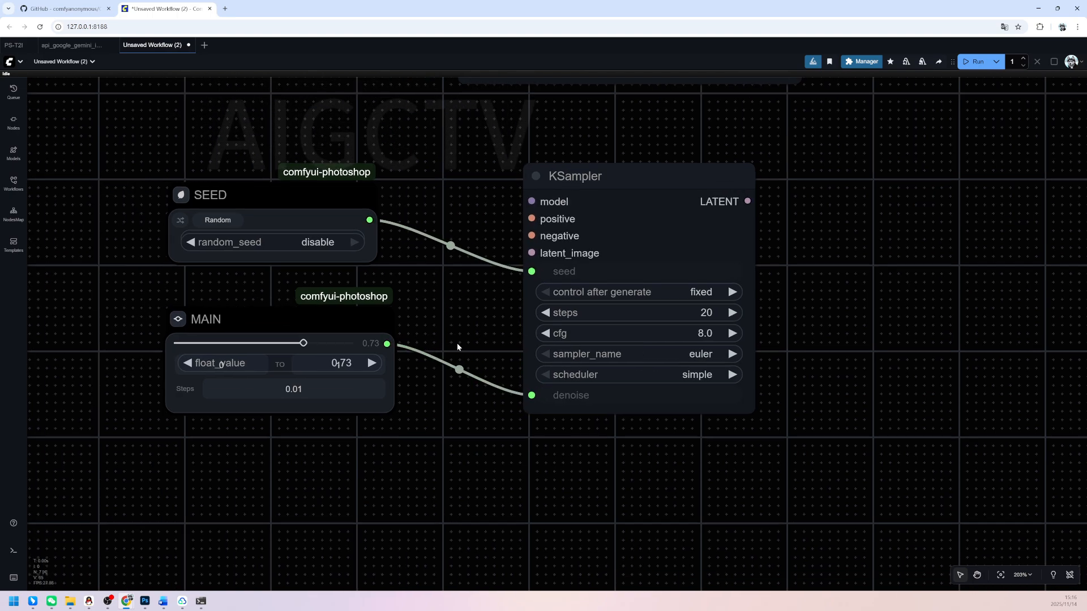
Move the Save Image node slightly closer to the Send to PS node below the KSampler
scroll(332, 323, "down", 6)
left_click_drag(365, 315, 446, 337)
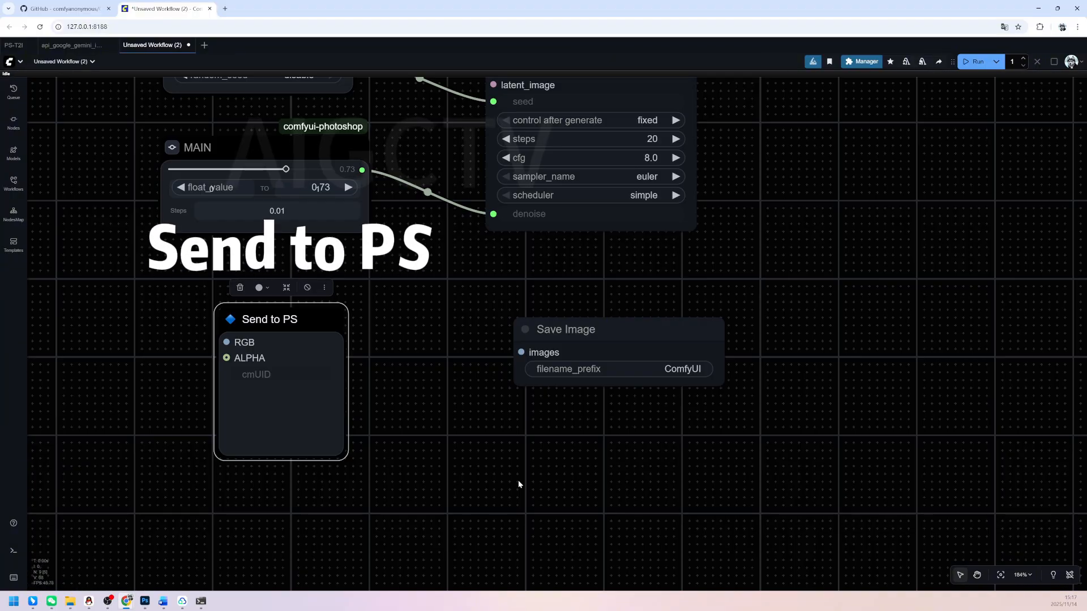
left_click_drag(614, 337, 594, 330)
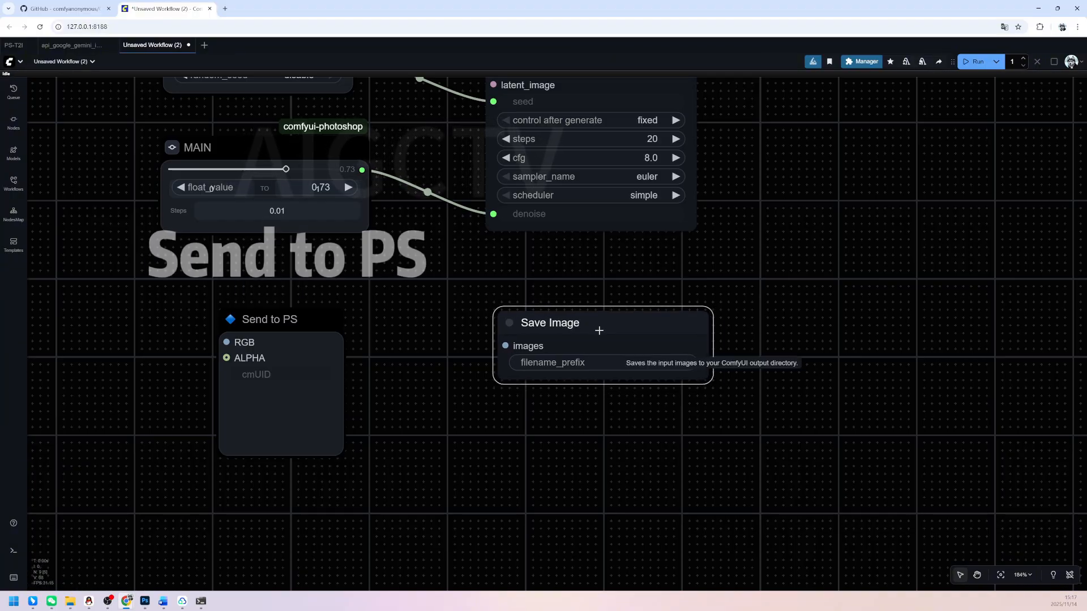
left_click(539, 434)
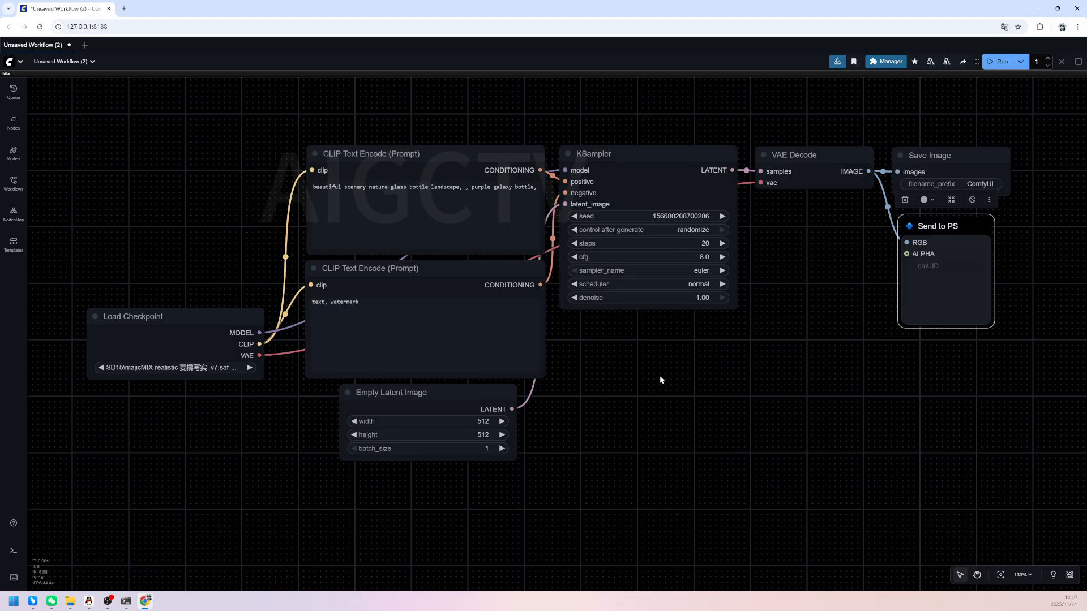
Search for "ps", add a PS Strings node beside the upper CLIP Text Encode node, and connect its output to that node's text input
double_click(173, 181)
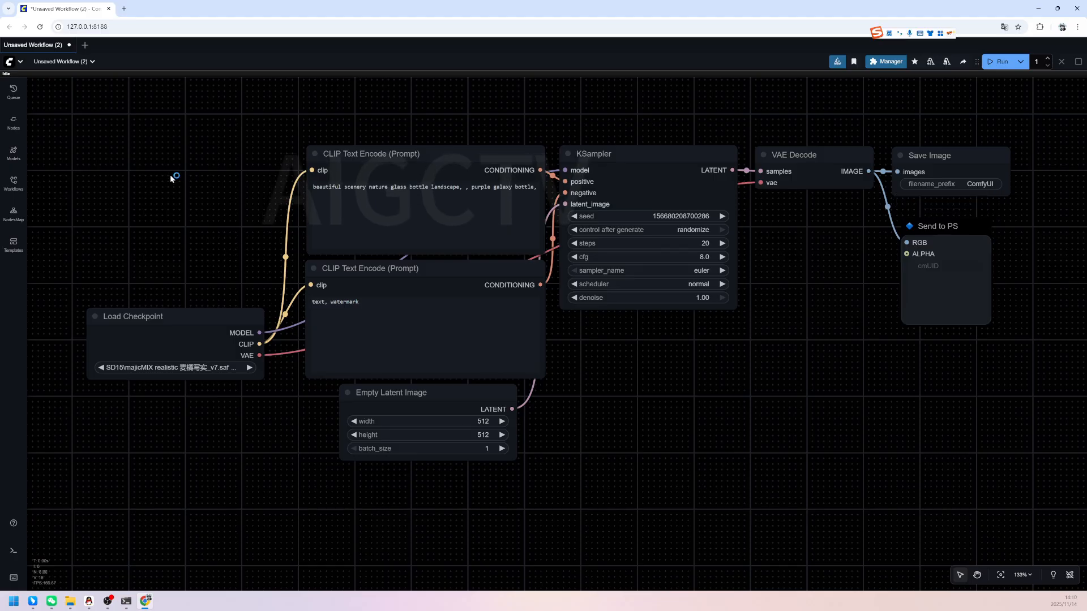
type("ps")
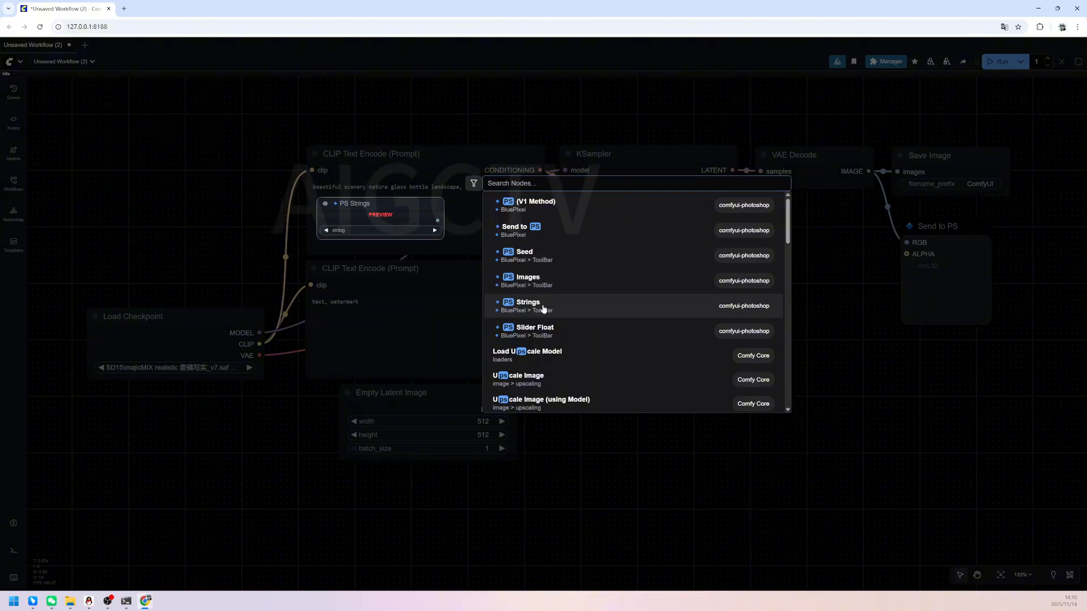
left_click(546, 308)
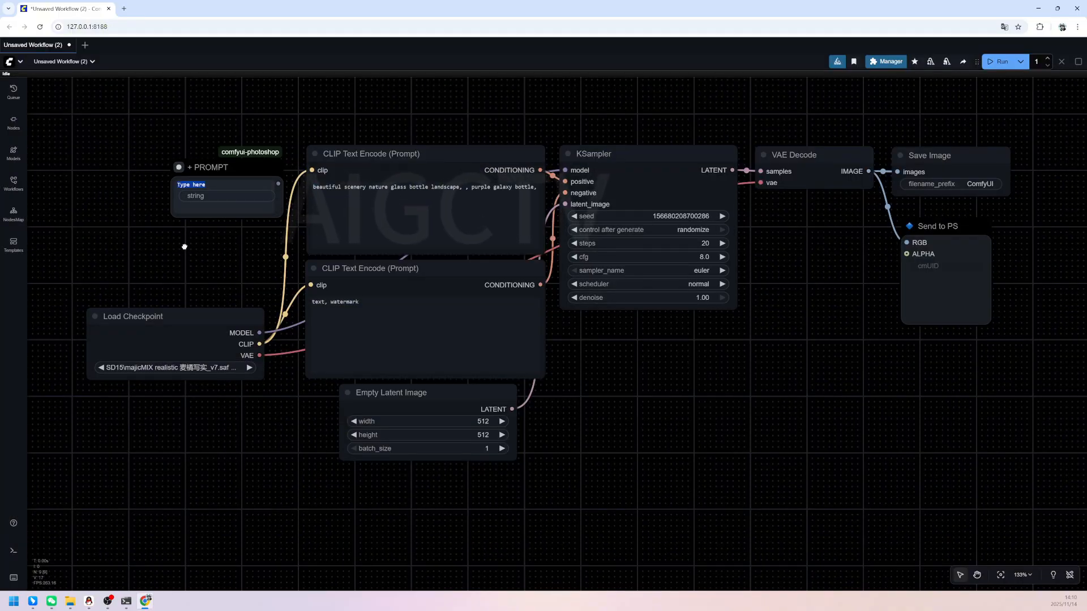
left_click_drag(278, 183, 345, 190)
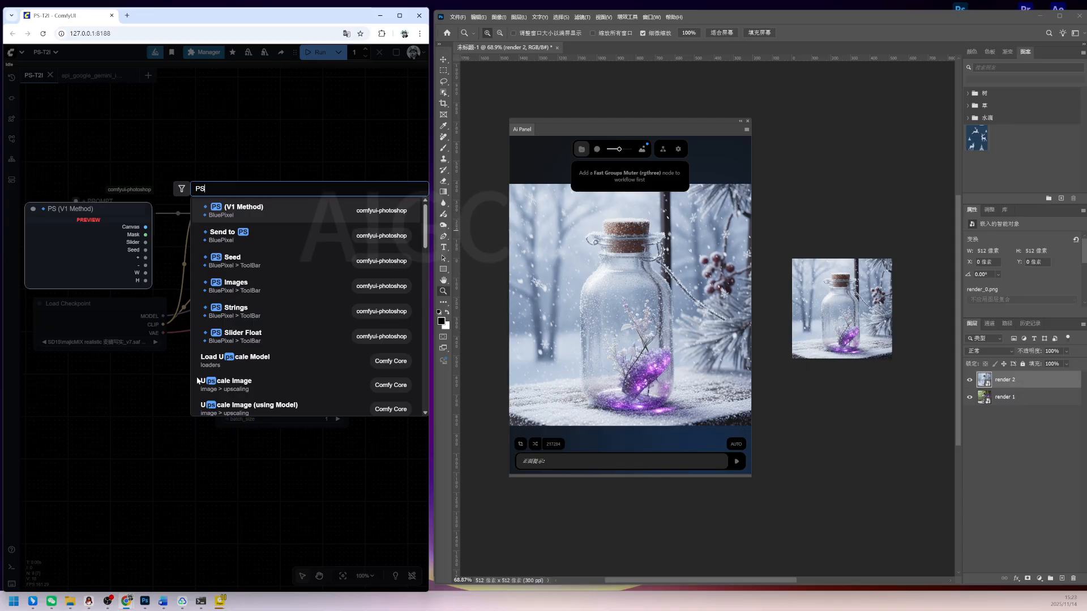
Add a PS Images node from the PS search and place it beside the Empty Latent Image node
left_click(229, 283)
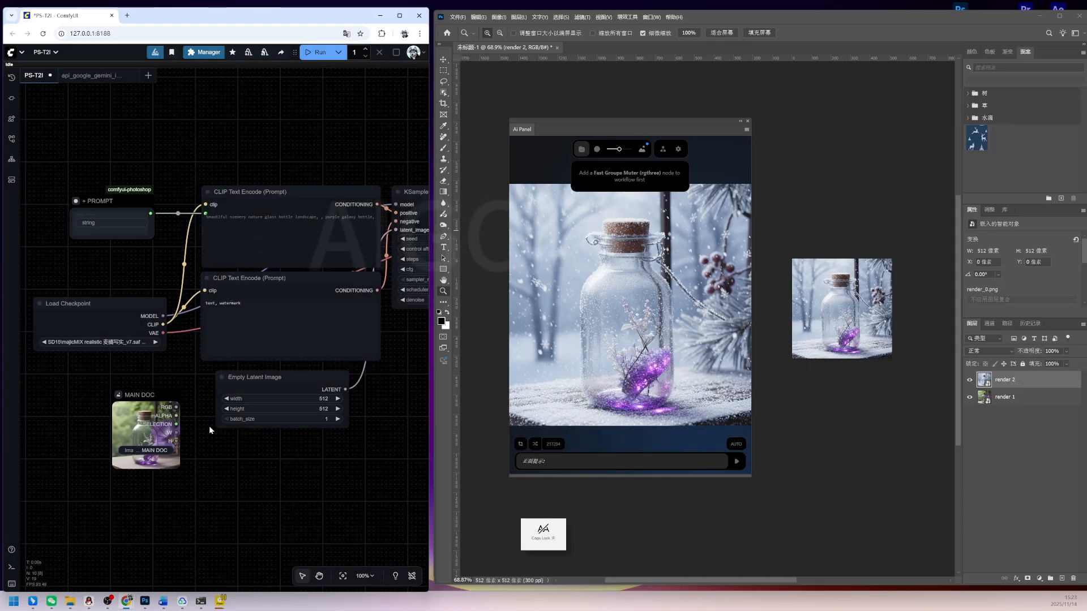
scroll(207, 429, "up", 3)
left_click_drag(149, 387, 94, 370)
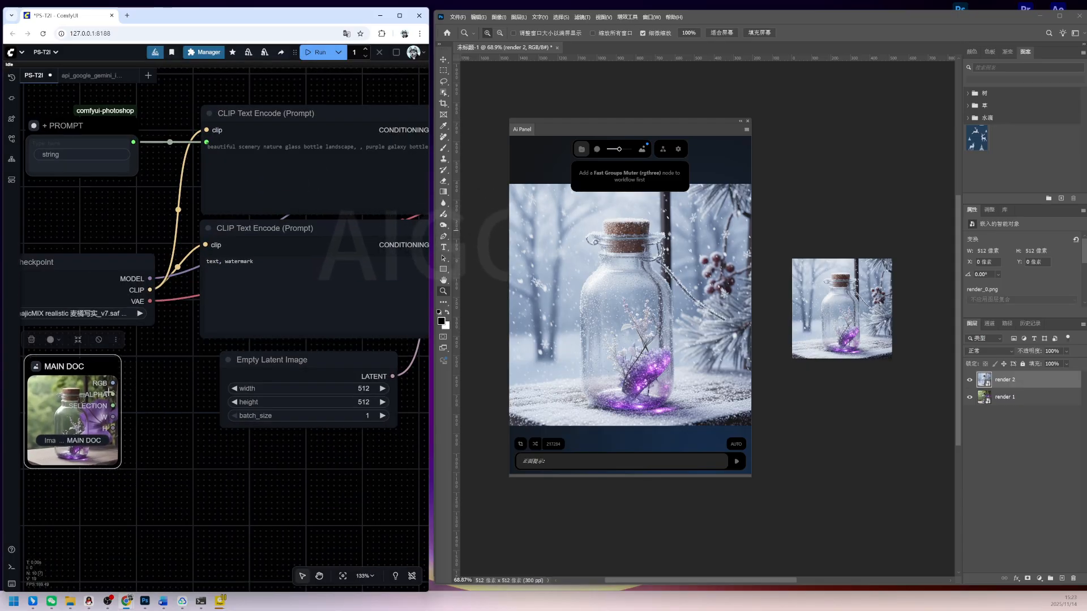
Search for "getimages", add a Get Image Size node beside MAIN DOC, and connect MAIN DOC's RGB output to its image input
left_click_drag(202, 451, 271, 365)
scroll(266, 363, "up", 4)
double_click(257, 352)
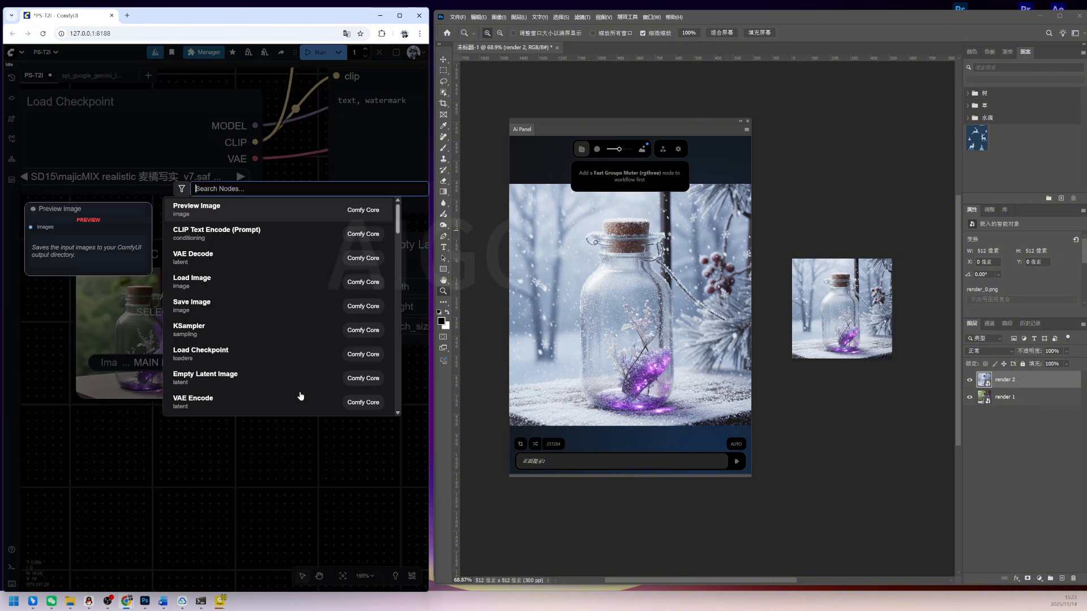
type("getimages")
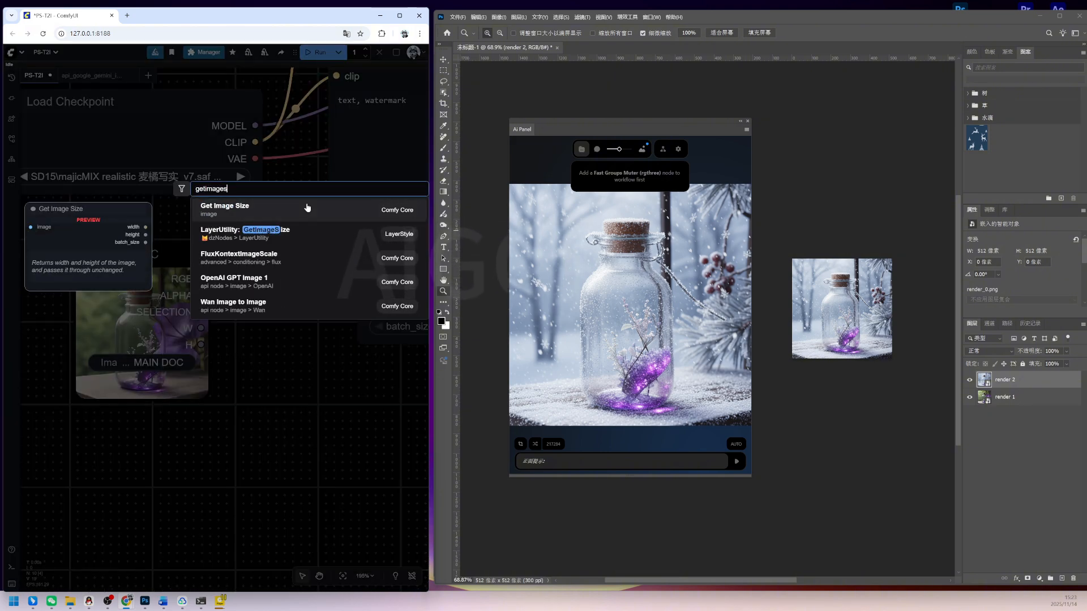
left_click(308, 209)
left_click_drag(345, 384, 272, 259)
left_click_drag(201, 279, 236, 278)
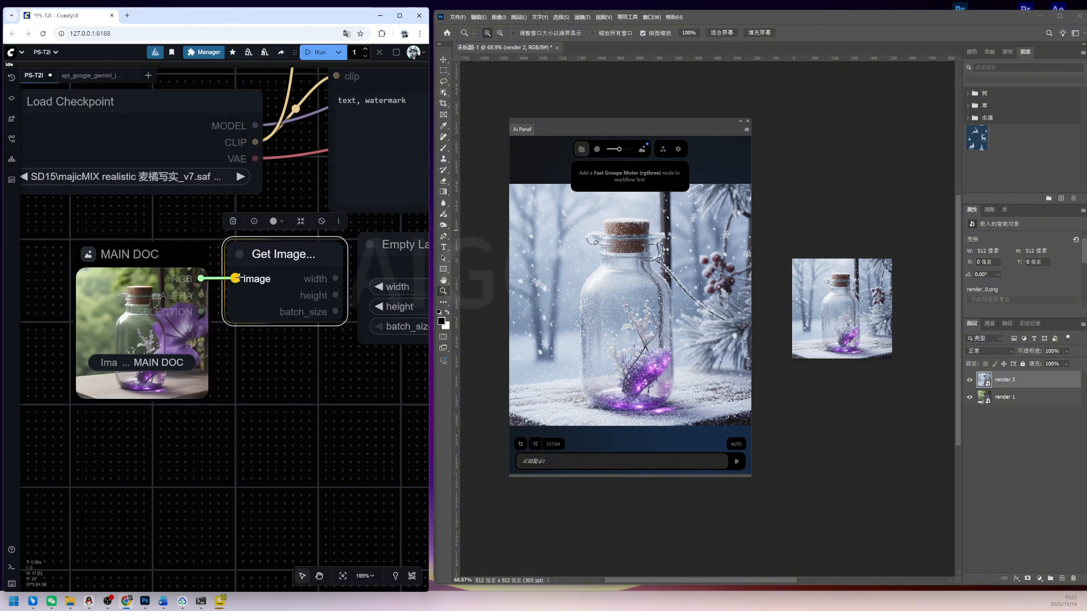
Connect the Get Image Size node's width and height outputs to the matching inputs of Empty Latent Image
left_click_drag(292, 396, 221, 394)
left_click_drag(286, 369, 149, 373)
left_click_drag(128, 280, 158, 308)
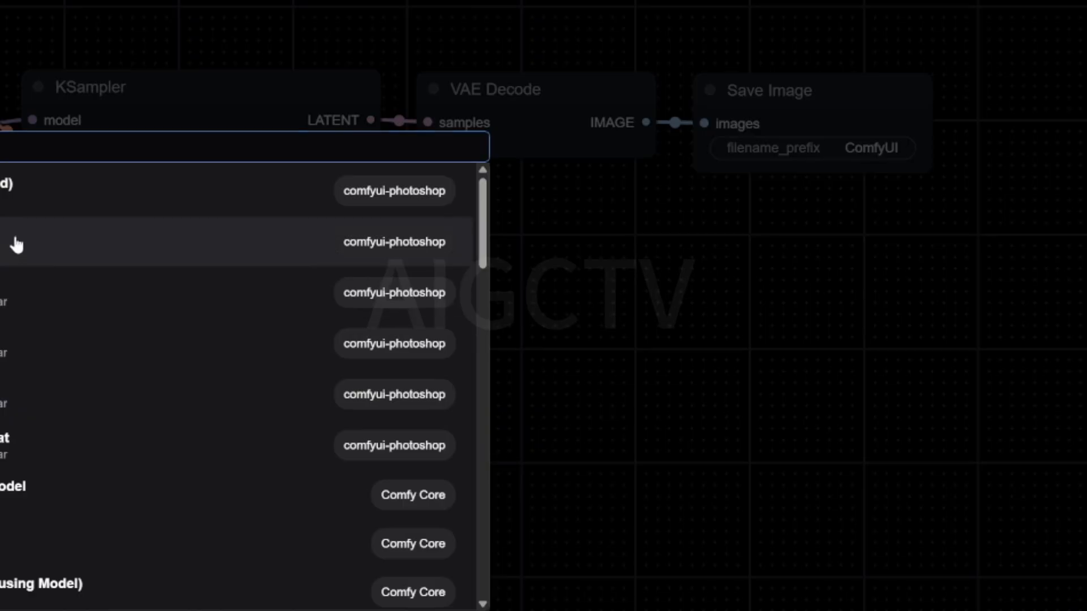
Add a Send to PS node below Save Image and connect VAE Decode's IMAGE output to its RGB input
key("Return")
left_click_drag(946, 340, 822, 243)
left_click_drag(645, 123, 723, 266)
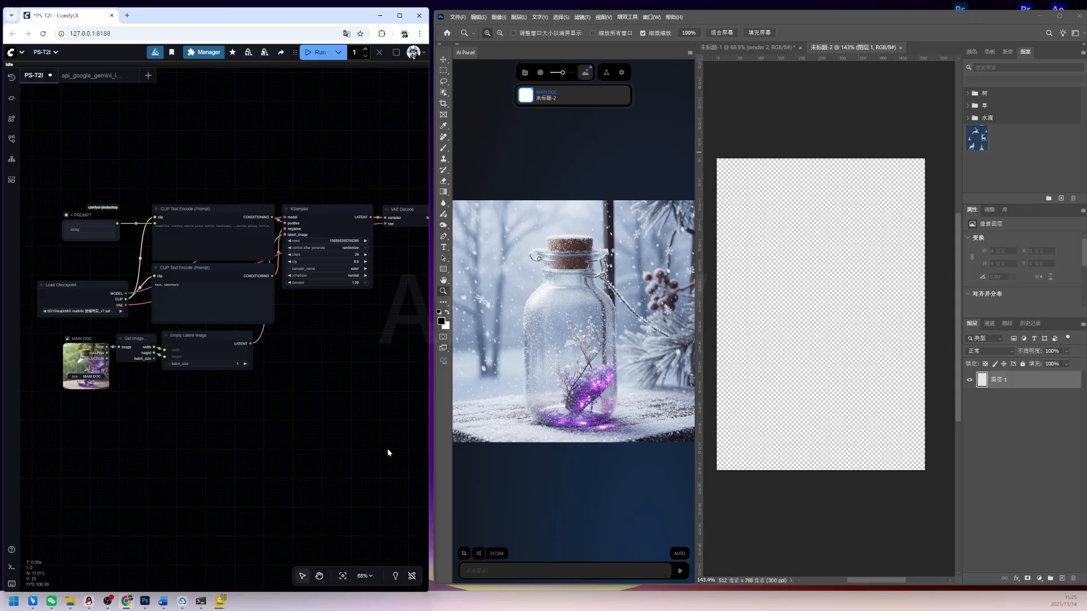
Enter "beautiful scenery nature glass bottle landscape, , purple galaxy bottle," as the prompt in Photoshop's AI Panel and generate the image
scroll(355, 423, "down", 3)
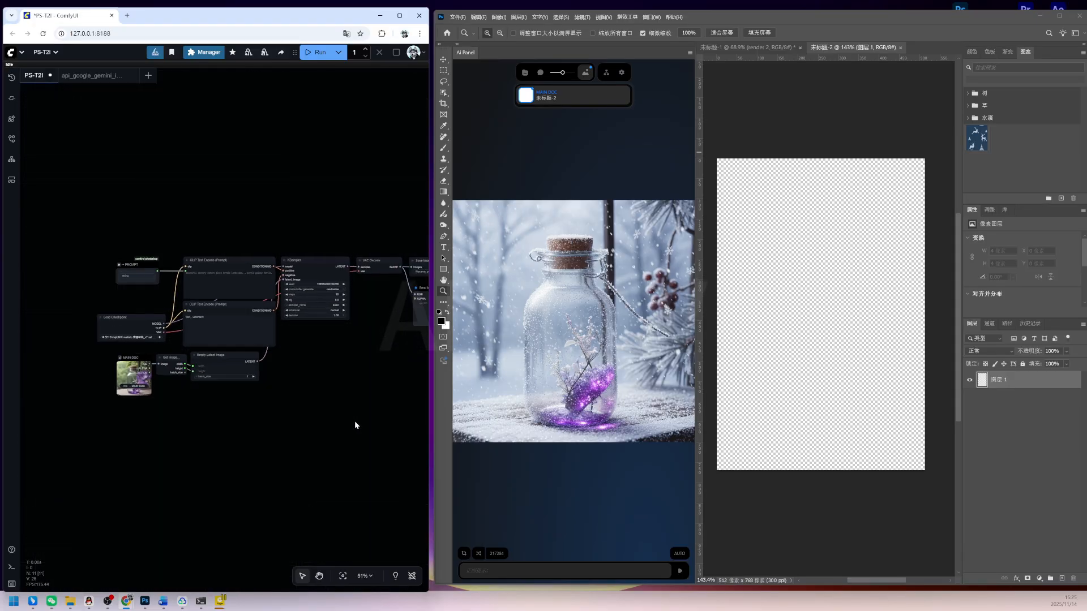
left_click_drag(354, 420, 308, 370)
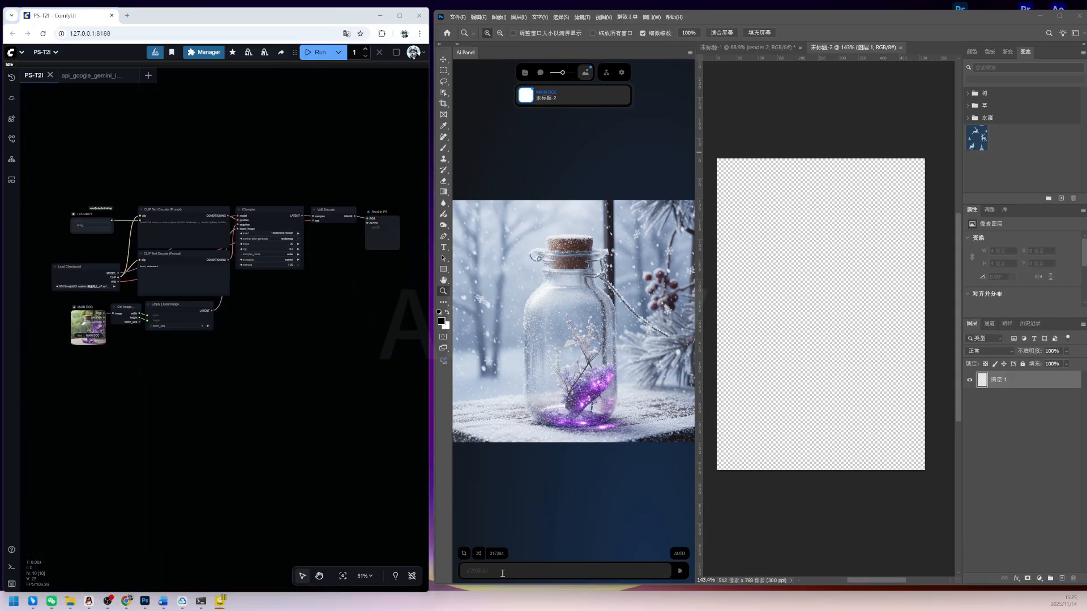
left_click(501, 572)
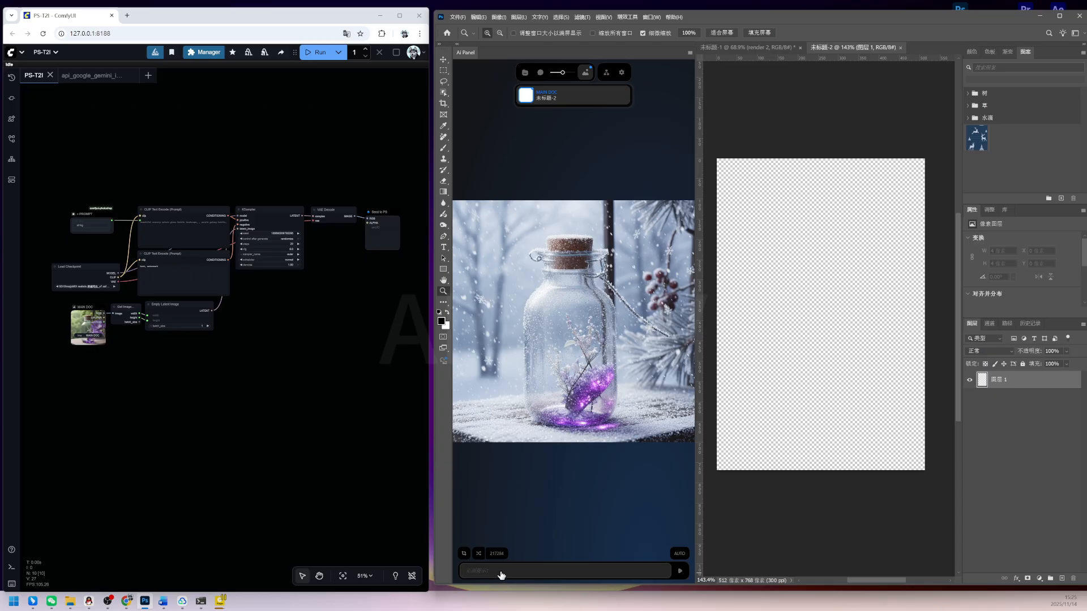
type("beautiful scenery nature glass bottle landscape, , purple galaxy bottle,")
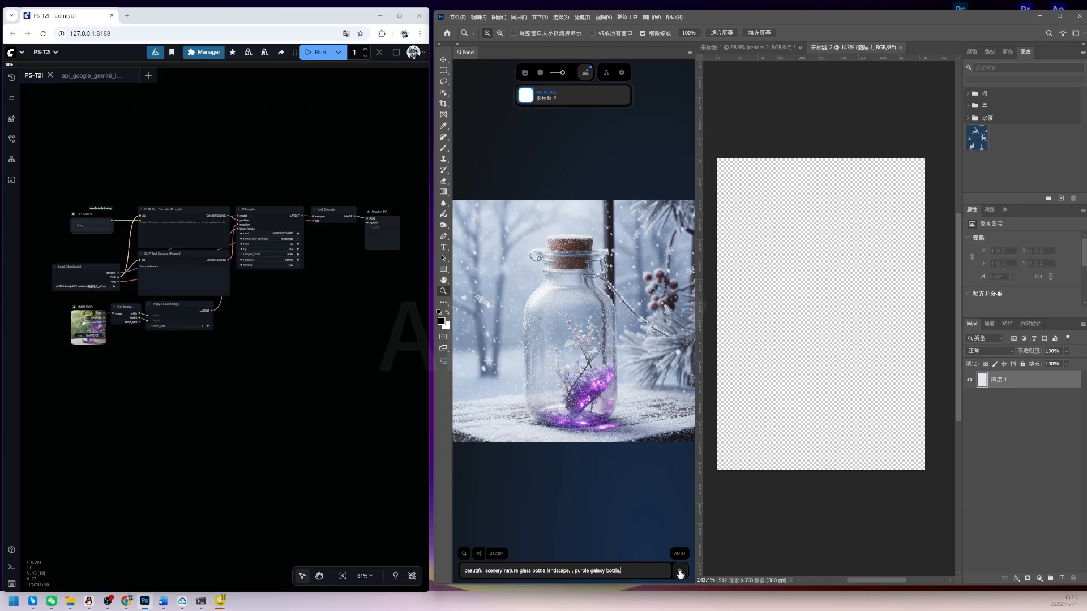
left_click(681, 572)
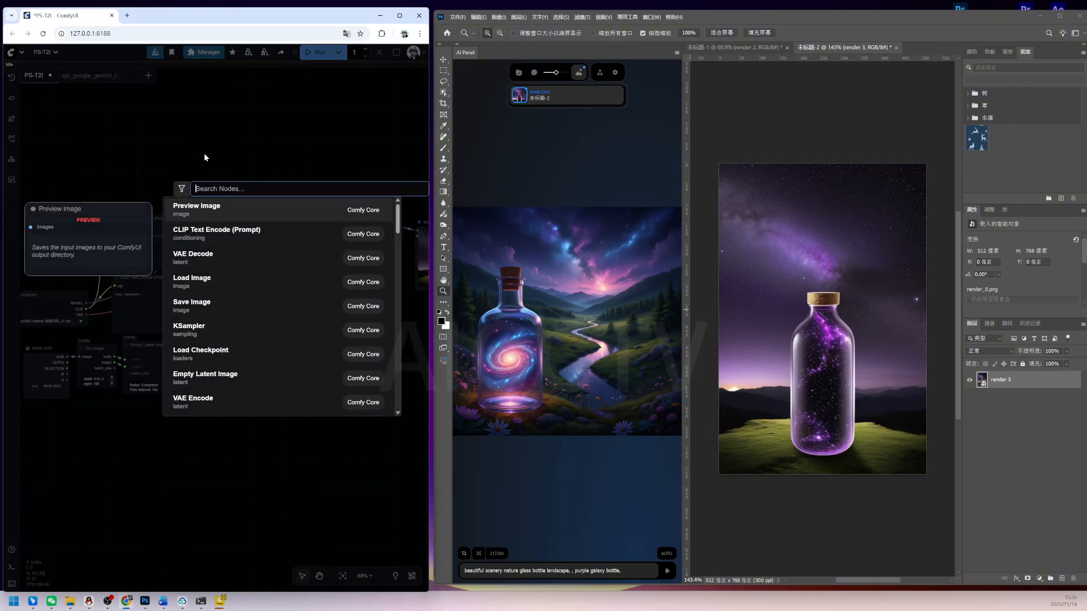
Search for "PS" in ComfyUI and add a PS Seed node on the empty canvas above the prompt nodes
type("PS")
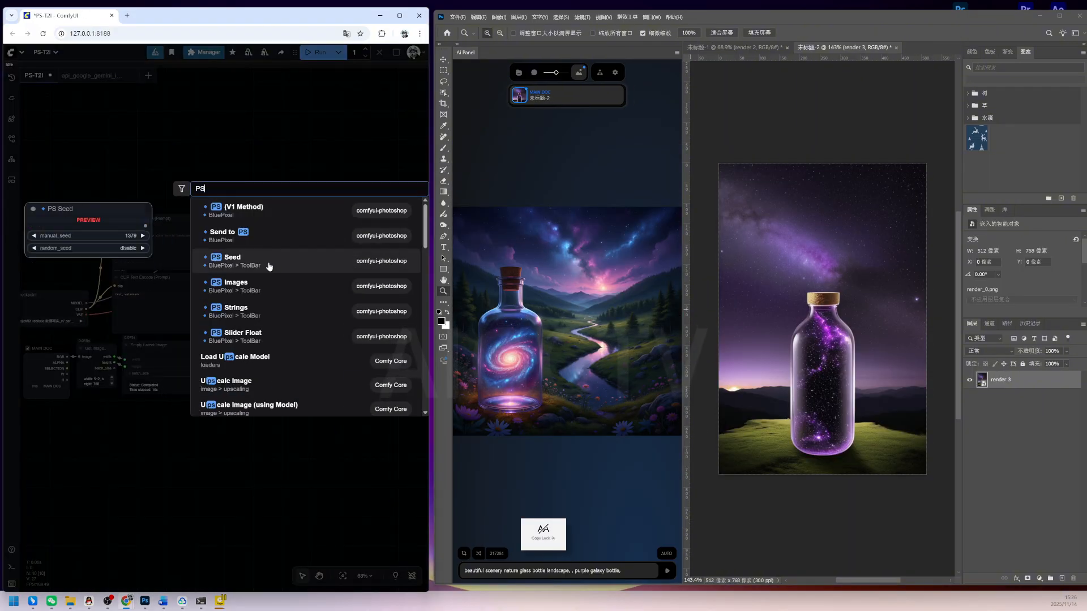
left_click(268, 262)
scroll(276, 149, "up", 4)
left_click_drag(219, 162, 232, 296)
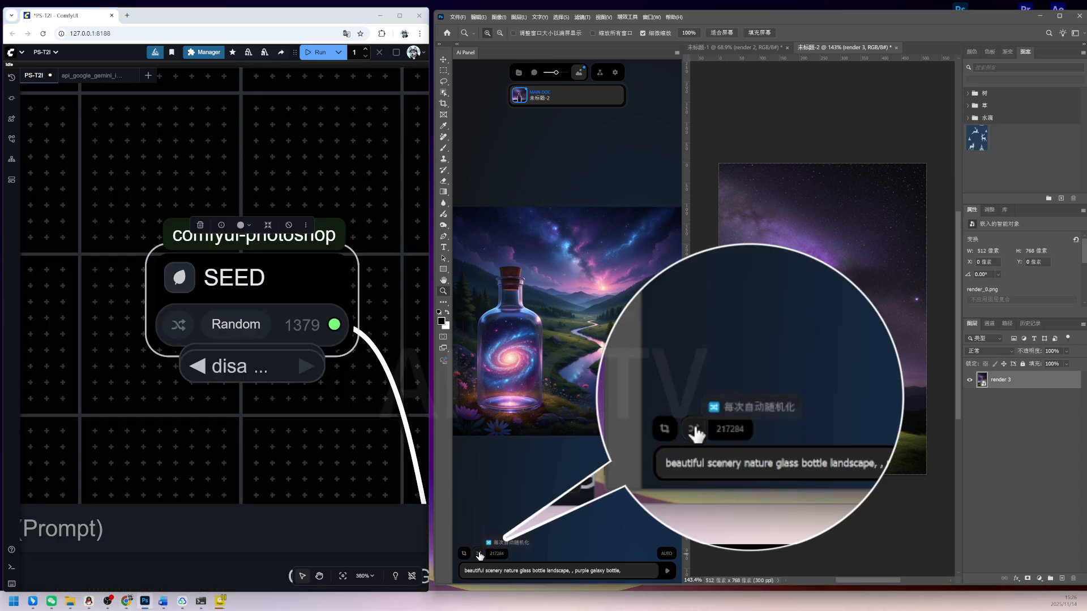
Turn automatic seed randomization on and off again in Photoshop's AI Panel and generate another image
left_click(478, 553)
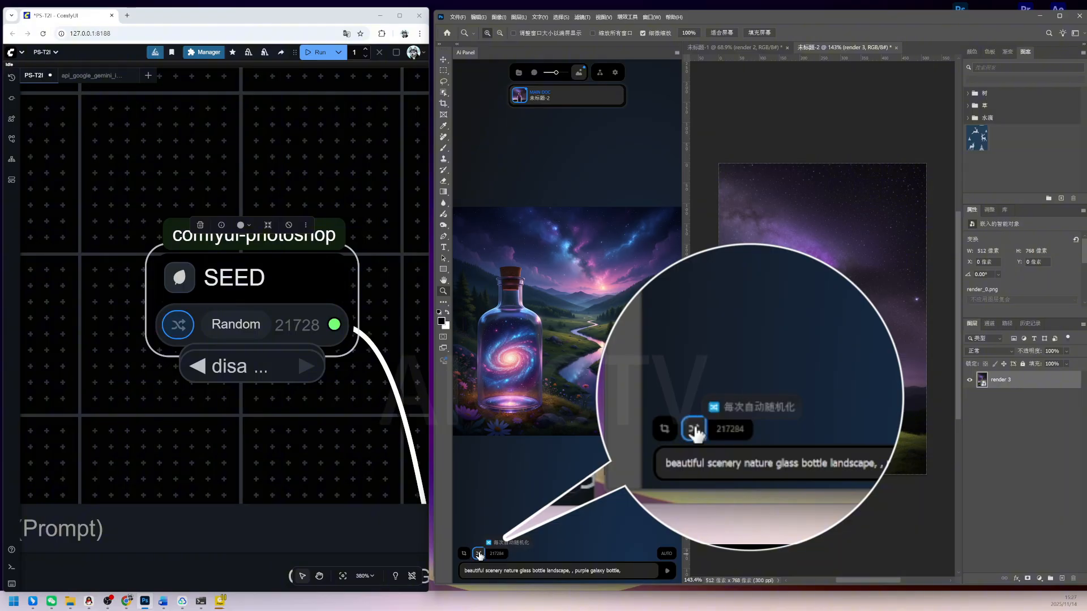
left_click(478, 554)
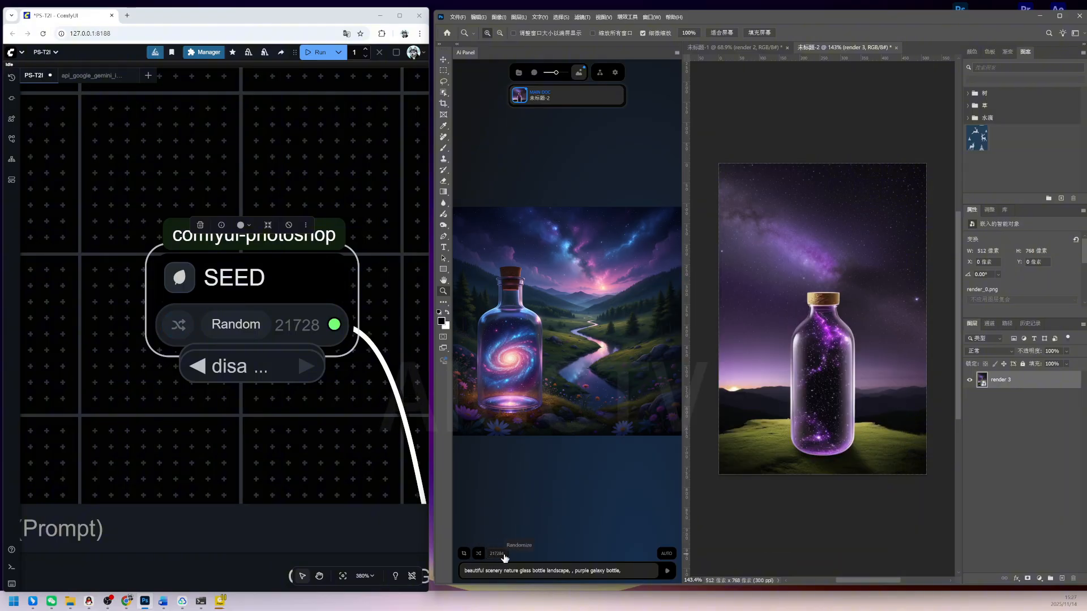
left_click(666, 572)
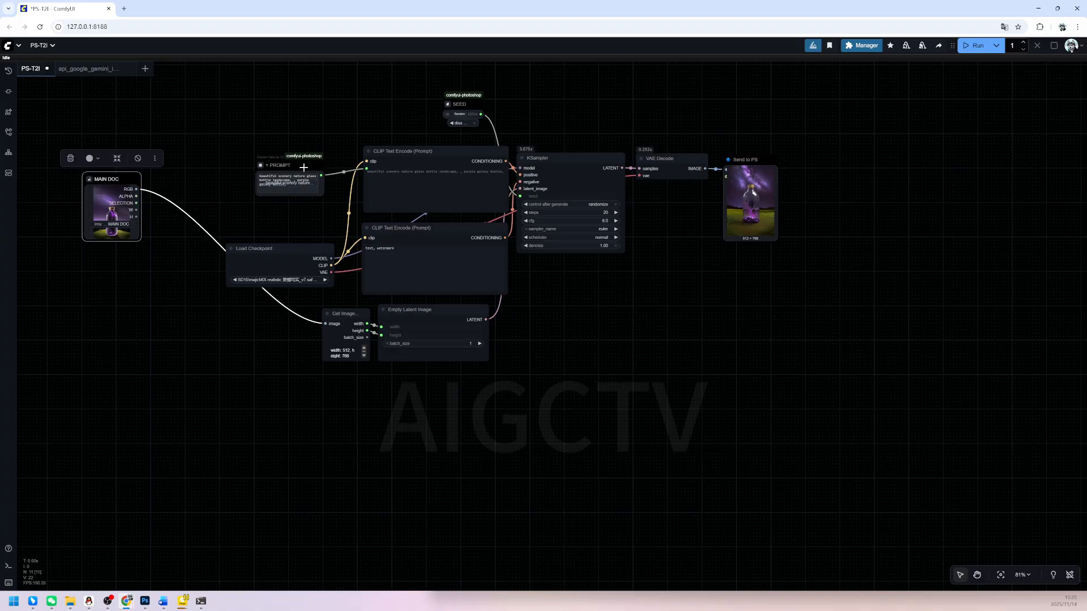
Stack the PROMPT and SEED nodes in a column below the MAIN DOC node in ComfyUI
left_click_drag(308, 168, 121, 272)
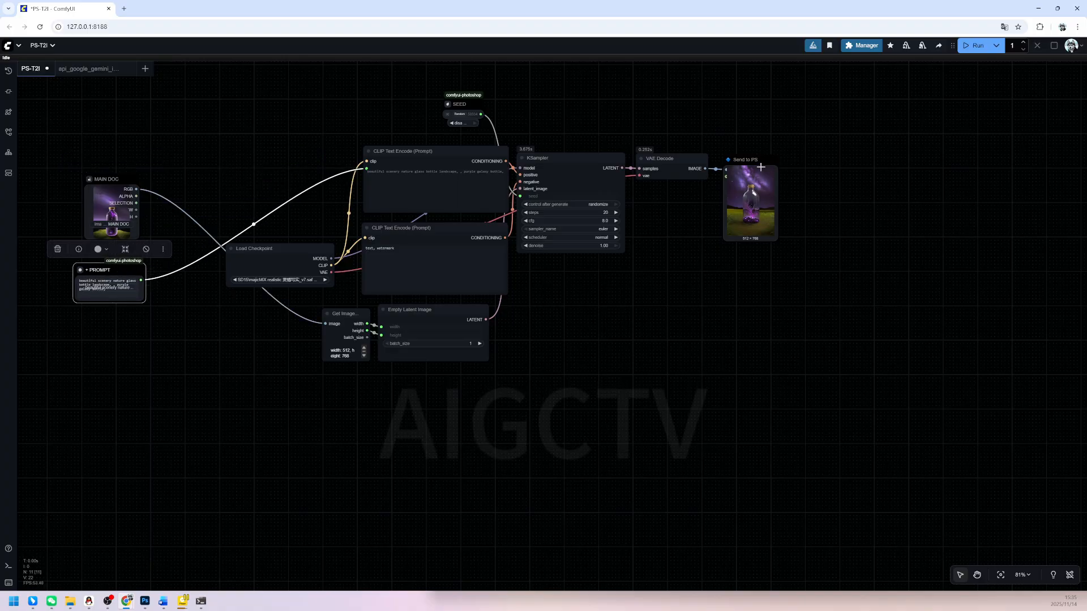
left_click_drag(465, 102, 103, 328)
Group all nodes except MAIN DOC, PROMPT and SEED, and title the group Text2Image
left_click_drag(225, 110, 801, 380)
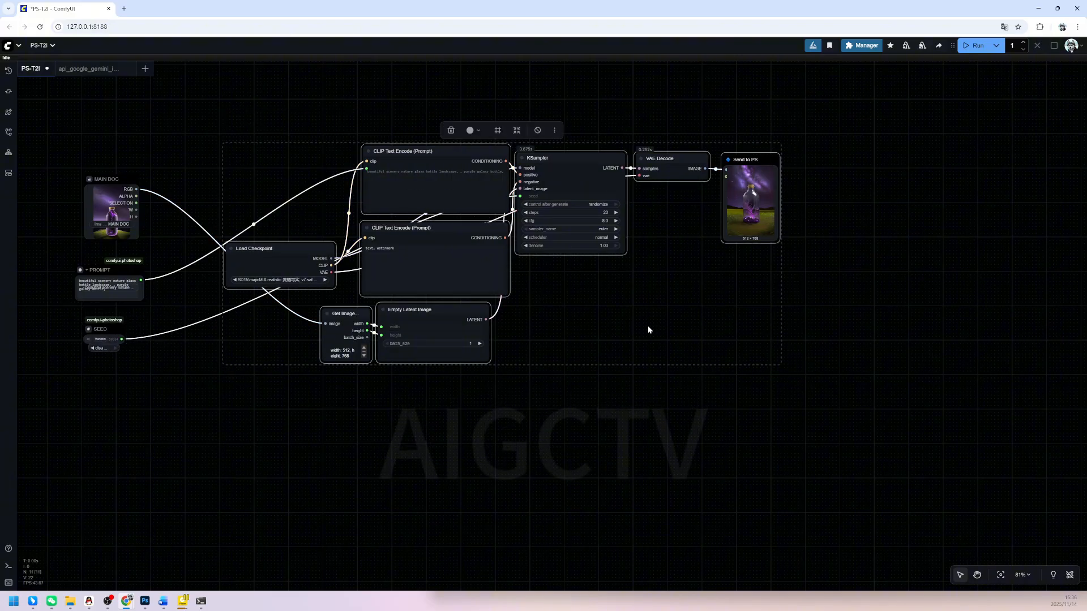
key("ctrl+g")
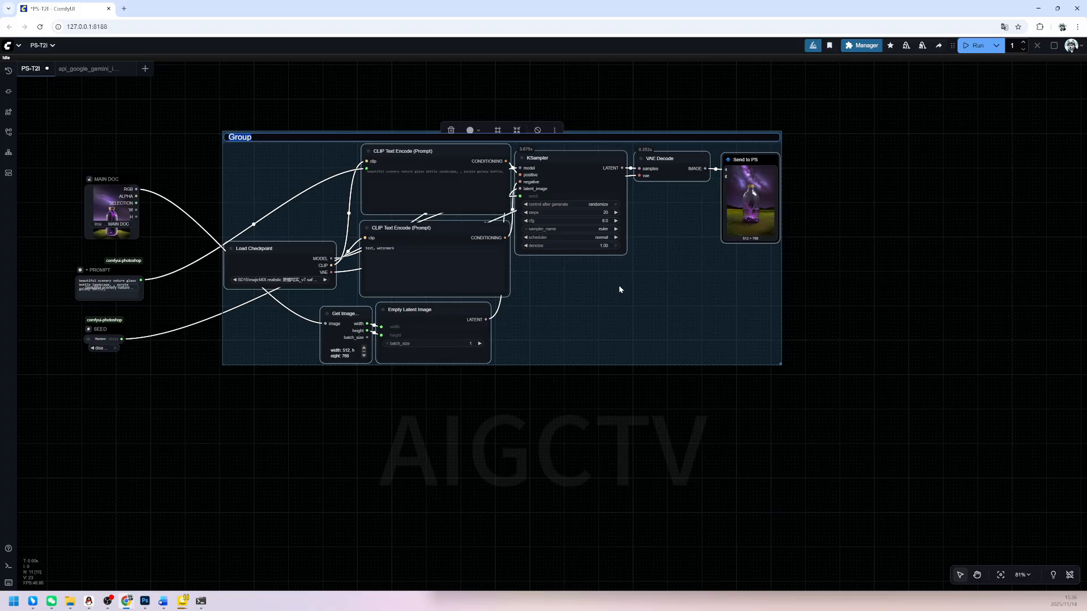
type("T2")
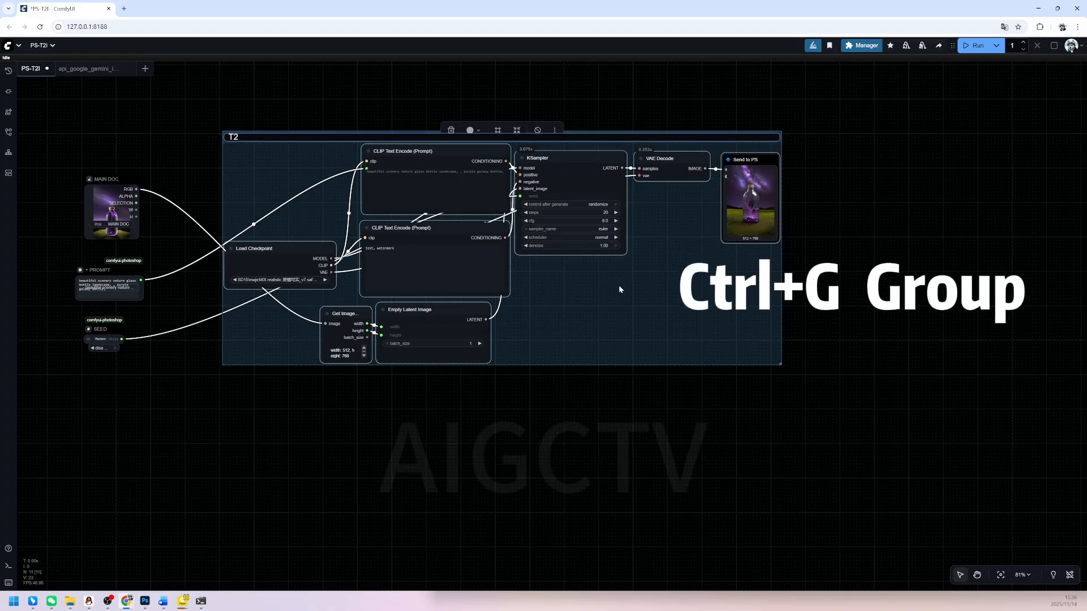
type("I")
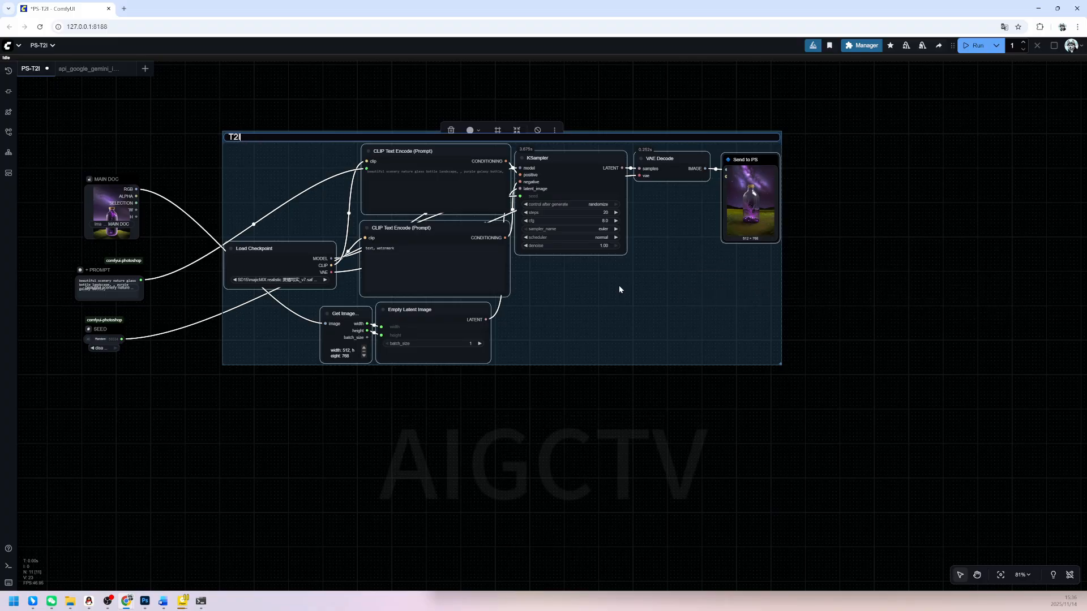
key("Caps_Lock")
key("Return")
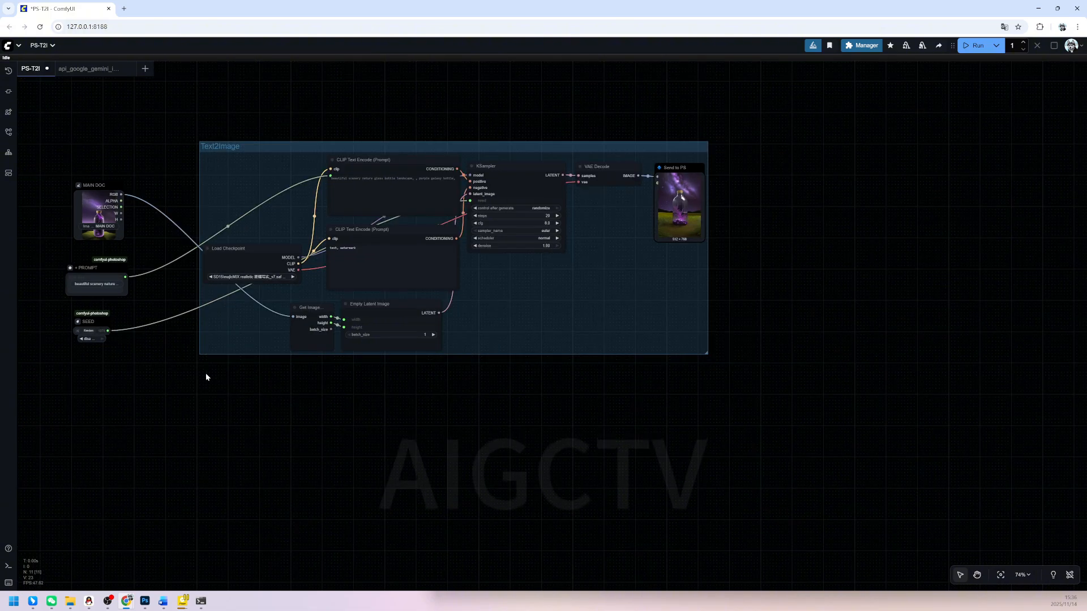
Copy the whole Text2Image group and paste it with its connections onto the empty canvas below the original
left_click_drag(189, 382, 827, 102)
key("ctrl+c")
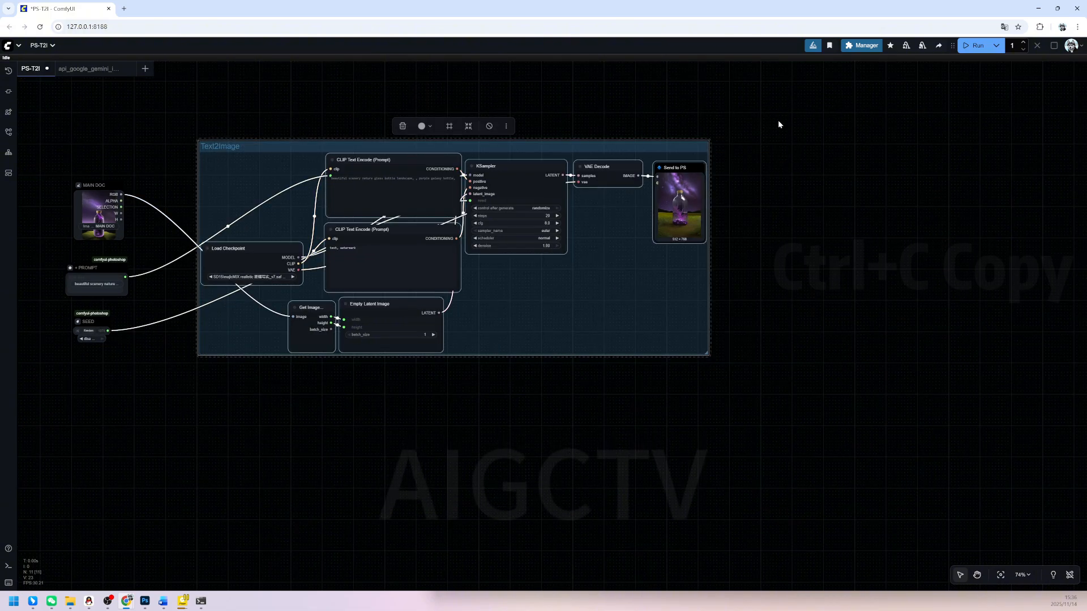
left_click(256, 406)
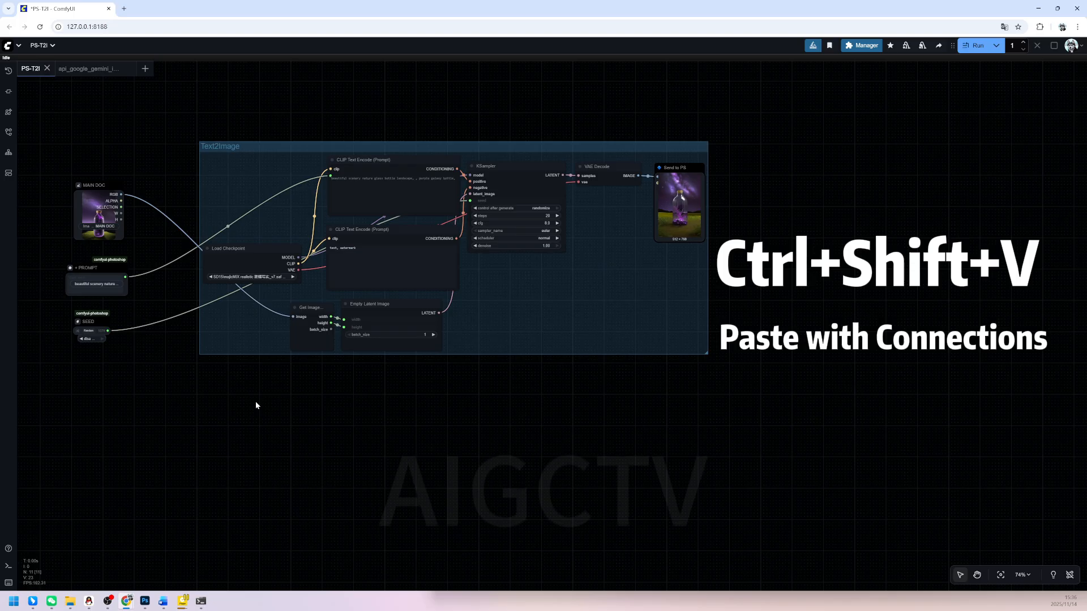
key("ctrl+shift+v")
left_click_drag(272, 405, 225, 406)
scroll(171, 429, "up", 4)
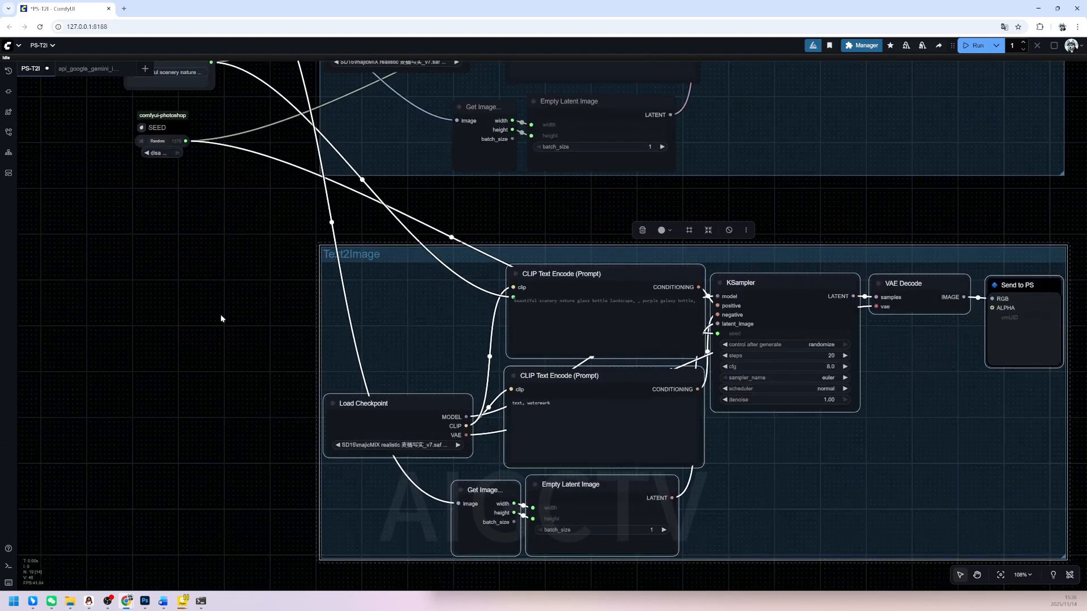
Append "-SD1.5" to the title of the original, upper Text2Image group
left_click_drag(221, 315, 165, 476)
left_click_drag(210, 188, 198, 452)
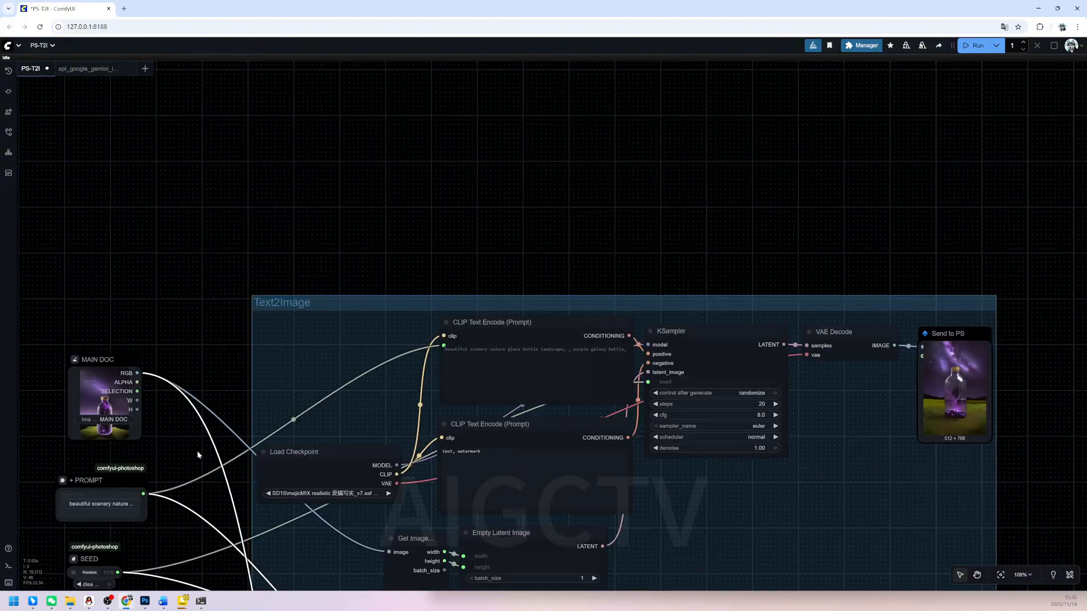
scroll(227, 388, "up", 4)
double_click(362, 265)
key("Caps_Lock")
type("-SD1.5")
key("Return")
key("Caps_Lock")
Search for "encode", add a VAE Encode node to the lower Text2Image group, and connect MAIN DOC's RGB output to its pixels input
scroll(190, 340, "down", 5)
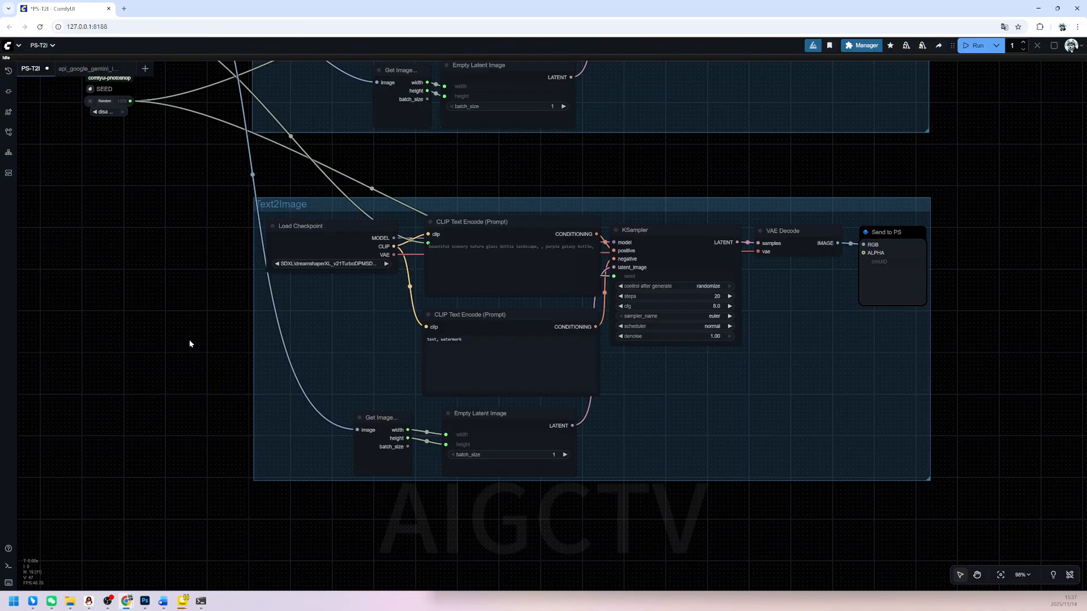
double_click(189, 340)
type("end")
key("BackSpace")
type("code")
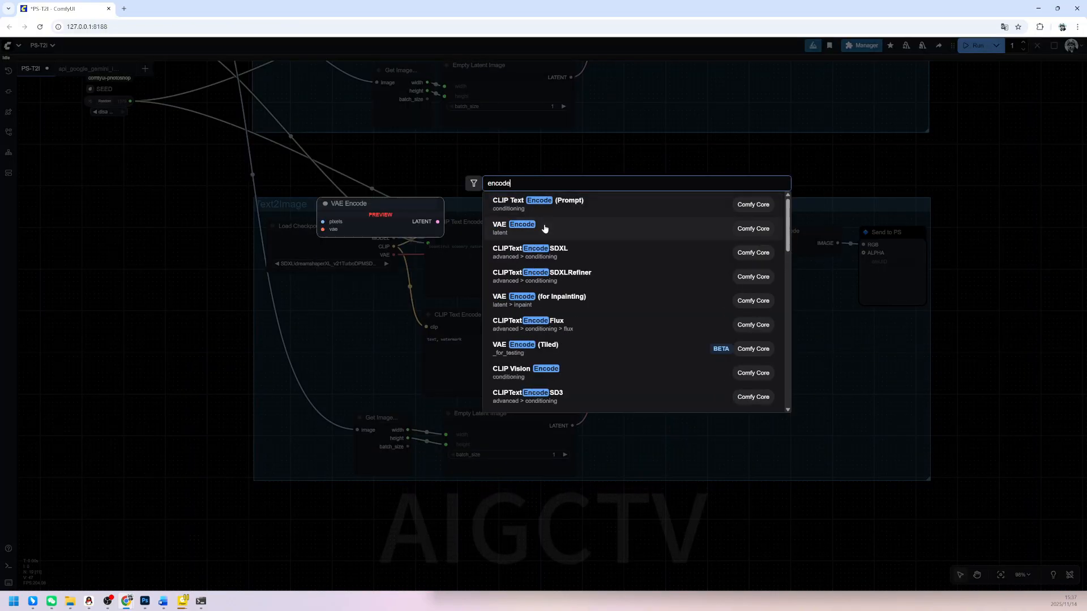
left_click(546, 228)
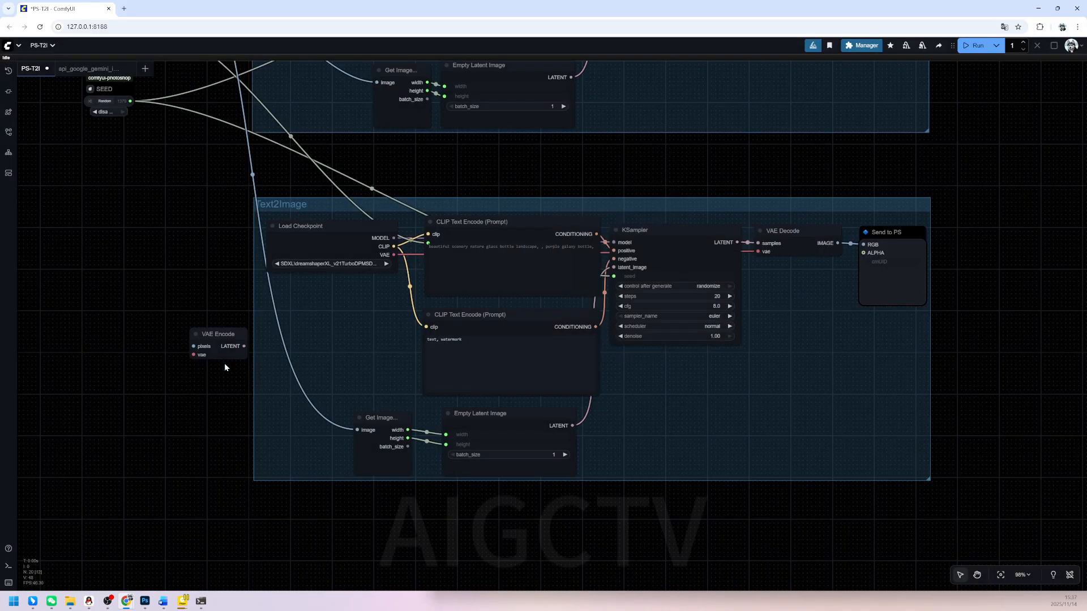
left_click_drag(142, 95, 278, 412)
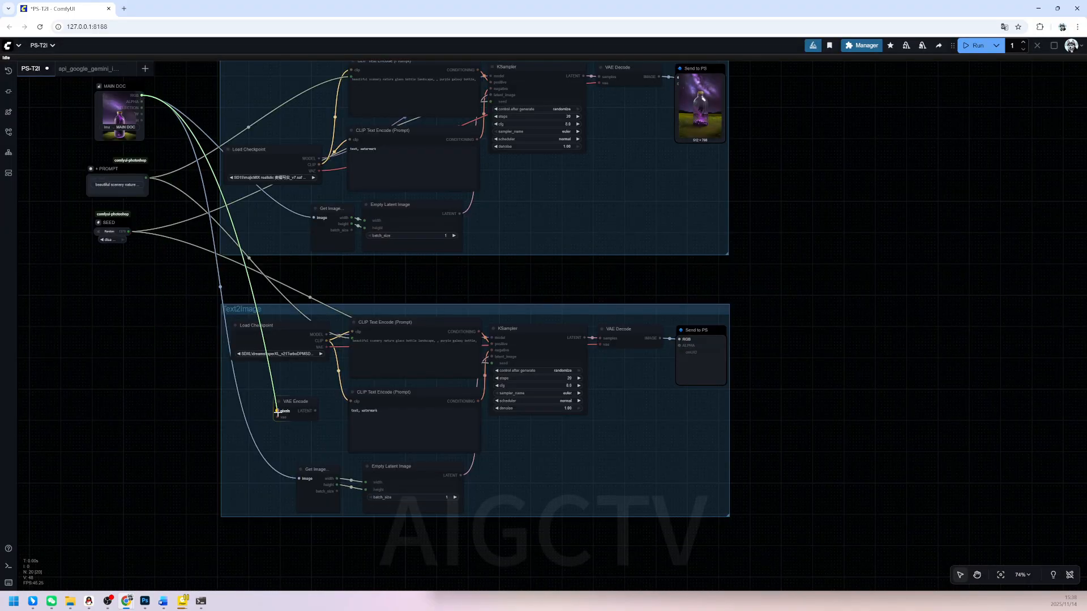
Connect Load Checkpoint's VAE output to the vae input of the VAE Encode node in the lower Text2Image group
scroll(304, 382, "up", 9)
left_click_drag(294, 359, 364, 291)
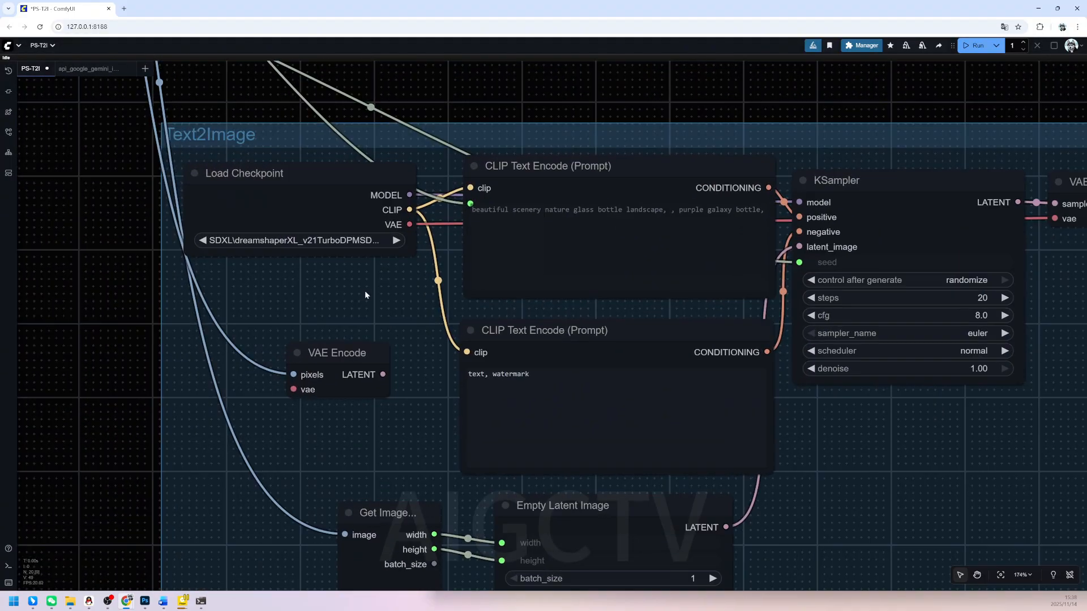
scroll(365, 291, "up", 2)
left_click_drag(363, 366, 386, 346)
left_click_drag(419, 210, 305, 390)
left_click_drag(426, 451, 262, 410)
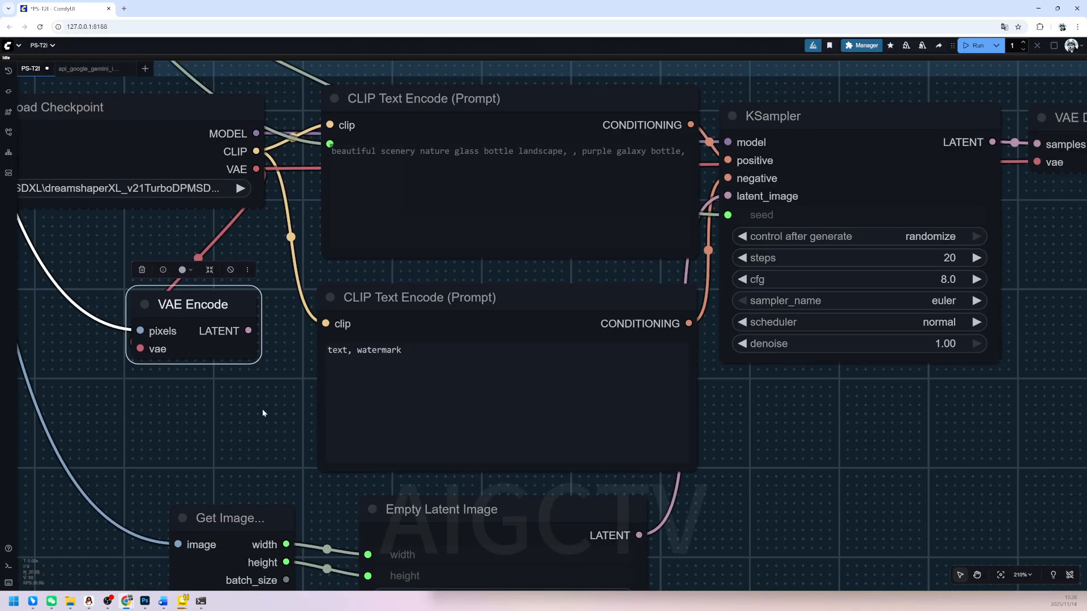
Delete the lower group's Get Image and Empty Latent Image nodes, and connect VAE Encode's LATENT output to KSampler's latent_image input
scroll(263, 409, "down", 3)
left_click_drag(276, 465, 273, 431)
left_click_drag(209, 442, 443, 512)
key("Delete")
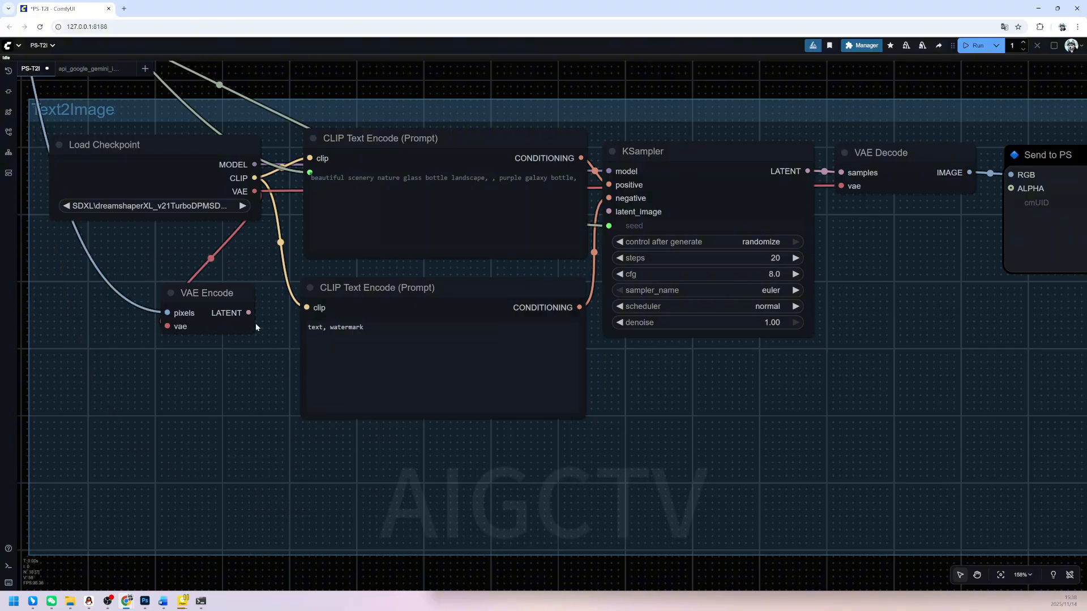
left_click_drag(249, 313, 648, 211)
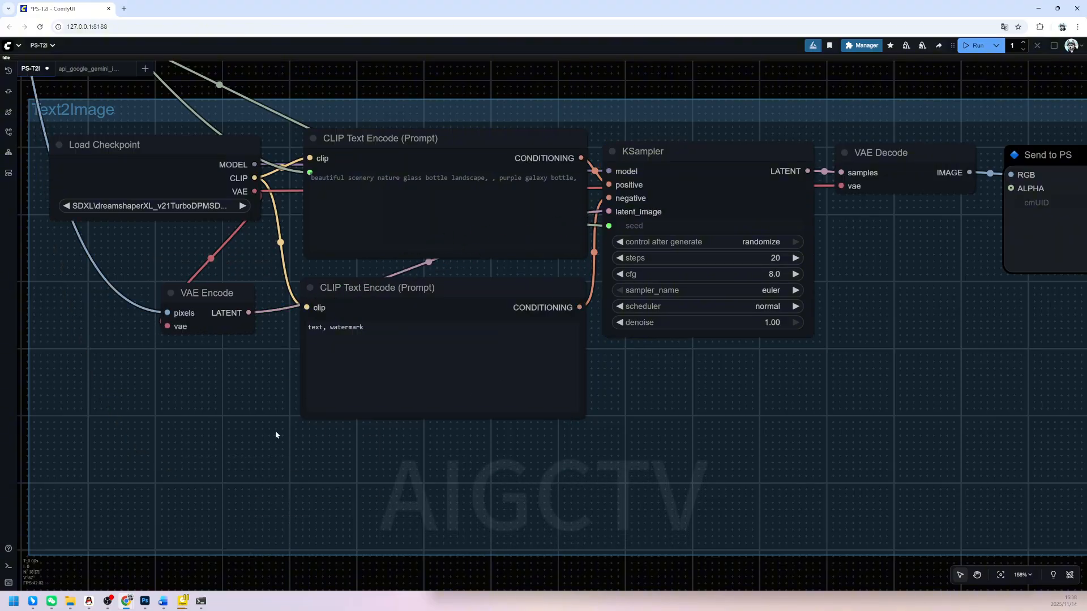
left_click_drag(276, 434, 383, 480)
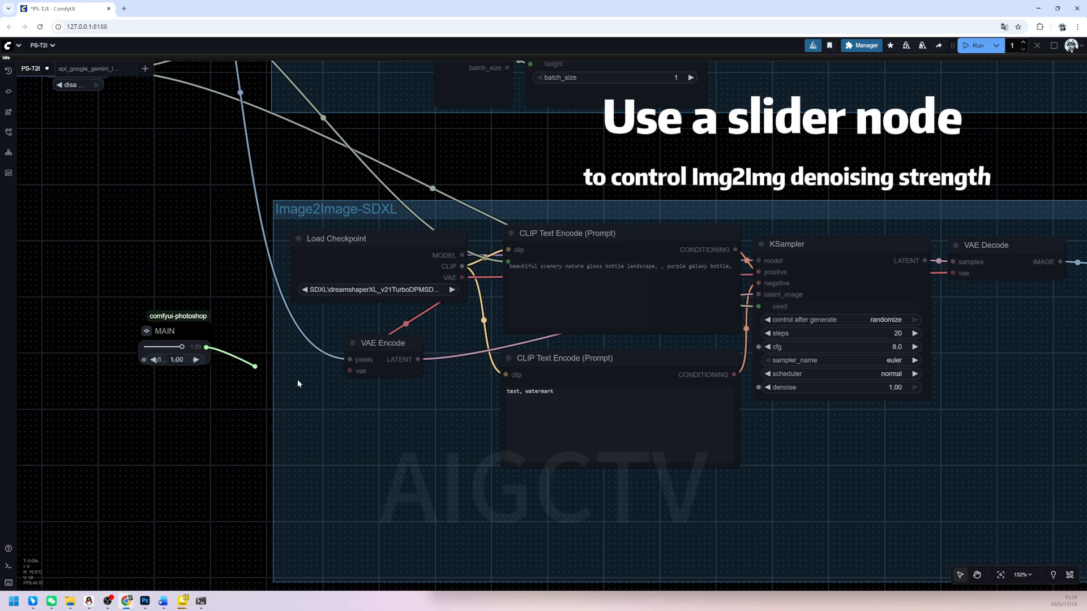
Connect the MAIN slider node's output to the denoise input of the KSampler in the Image2Image-SDXL group
left_click_drag(206, 347, 758, 388)
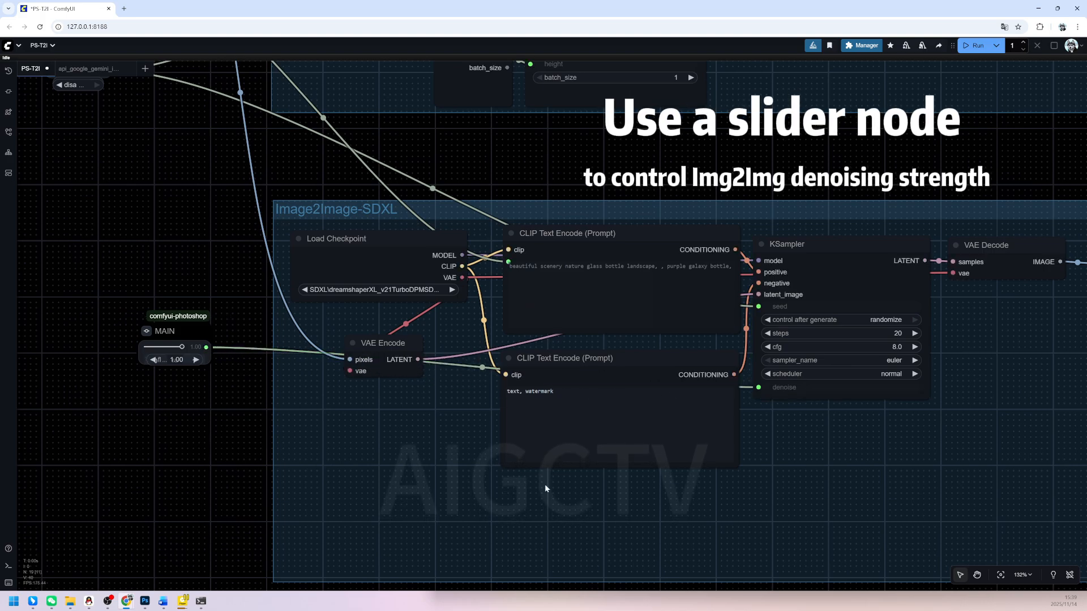
left_click_drag(177, 344, 152, 354)
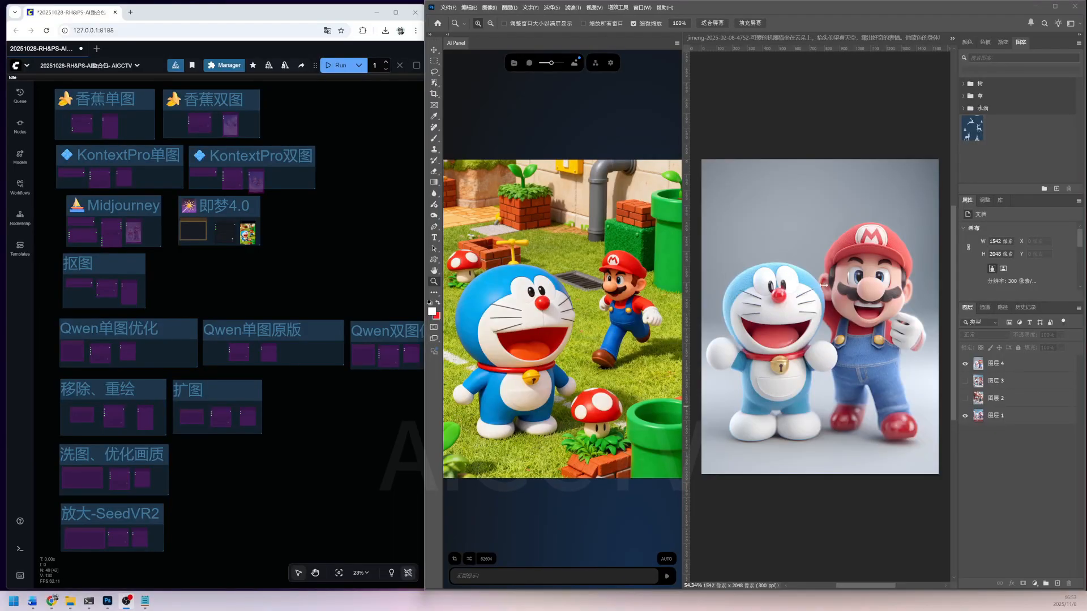
Open the mode switcher in Photoshop's AI Panel and choose the 抠图 mode
left_click(514, 62)
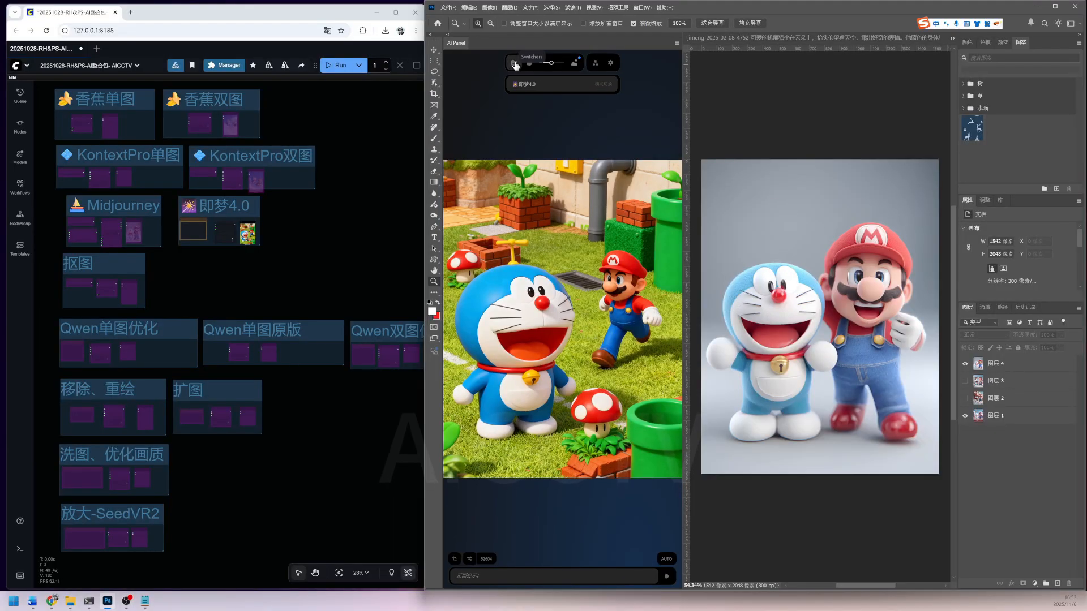
left_click(520, 86)
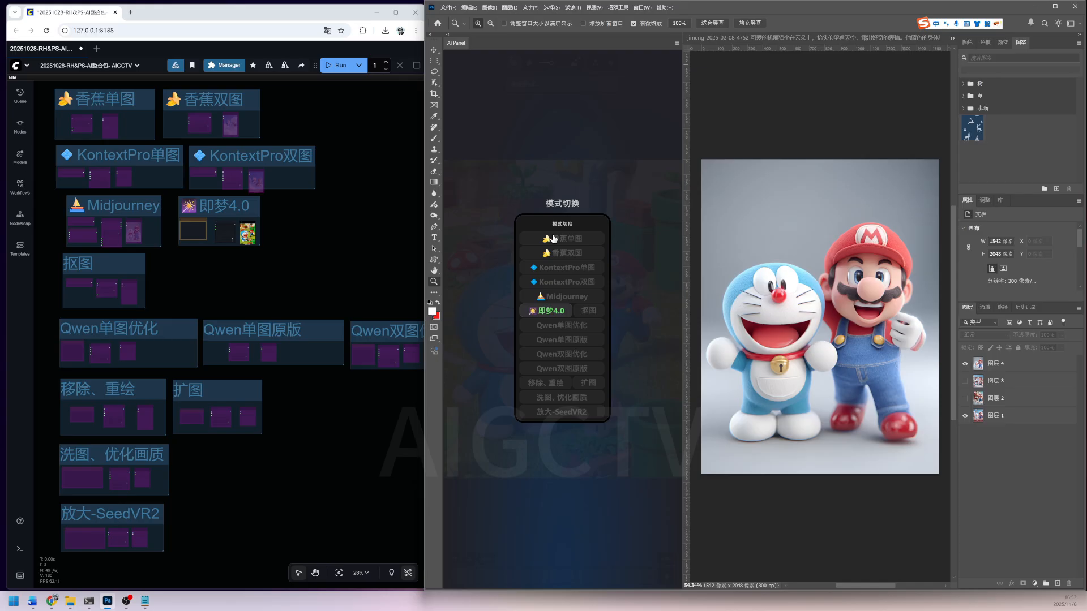
left_click(589, 311)
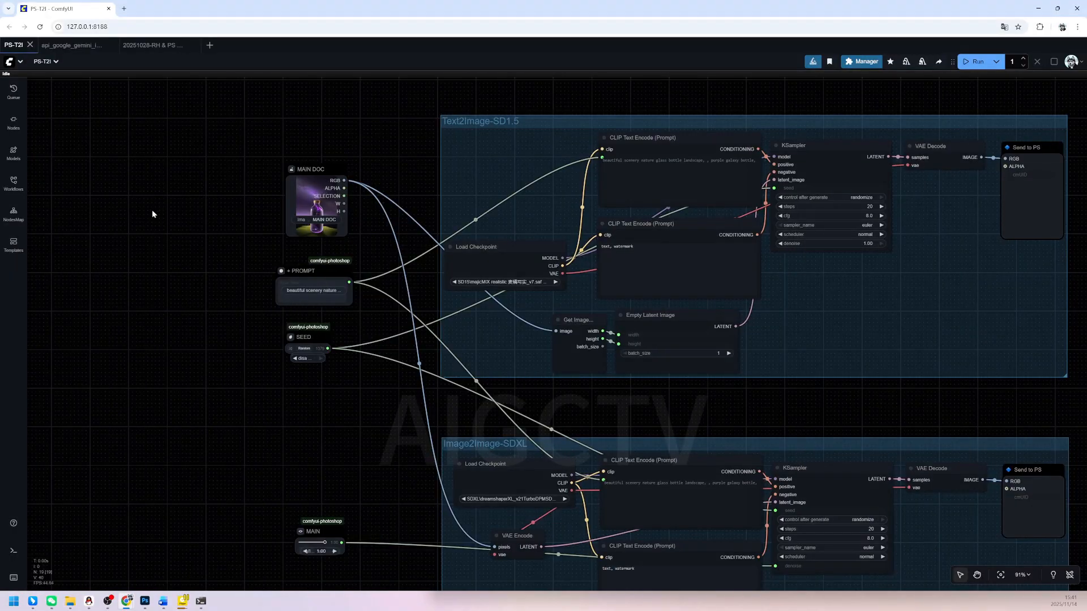
In the PS-T2I workflow in ComfyUI, search for "FASTGROUP" and add a Fast Groups Bypasser (rgthree) node on the empty canvas beside MAIN DOC
double_click(153, 214)
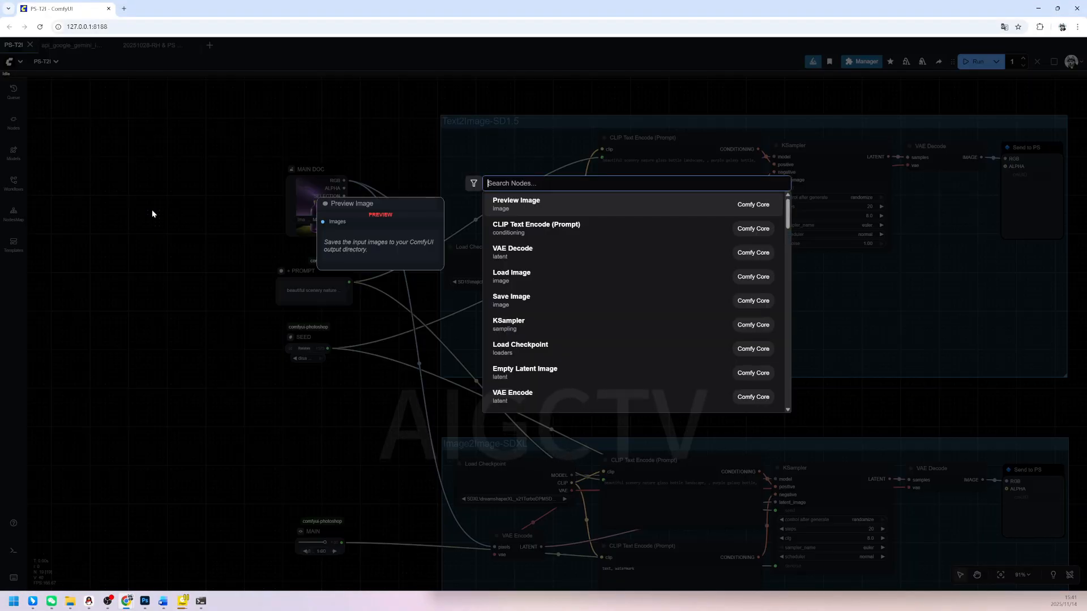
type("FASTG")
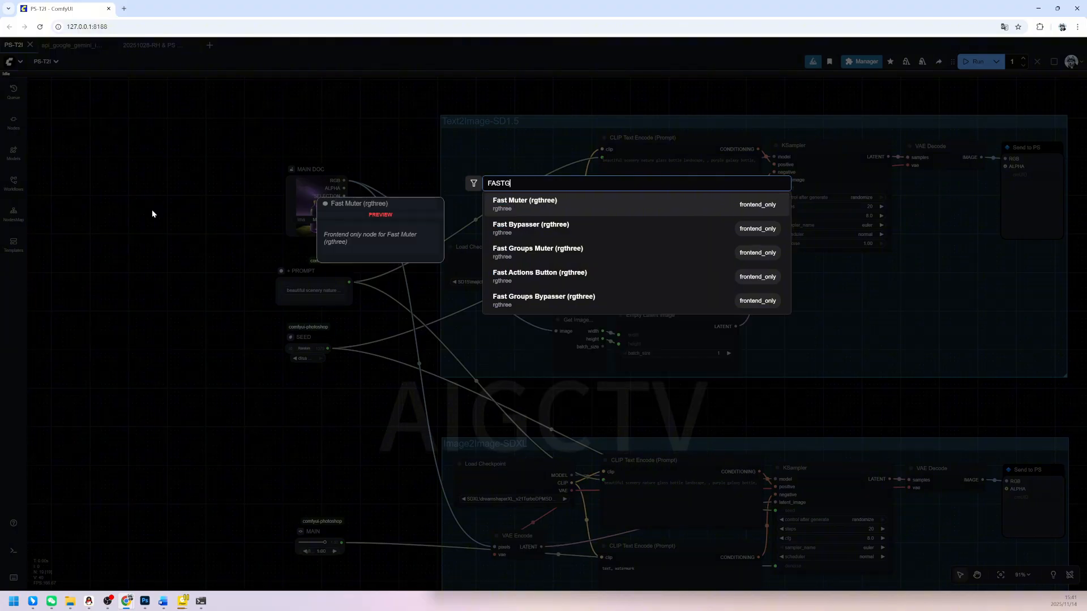
type("ROUP")
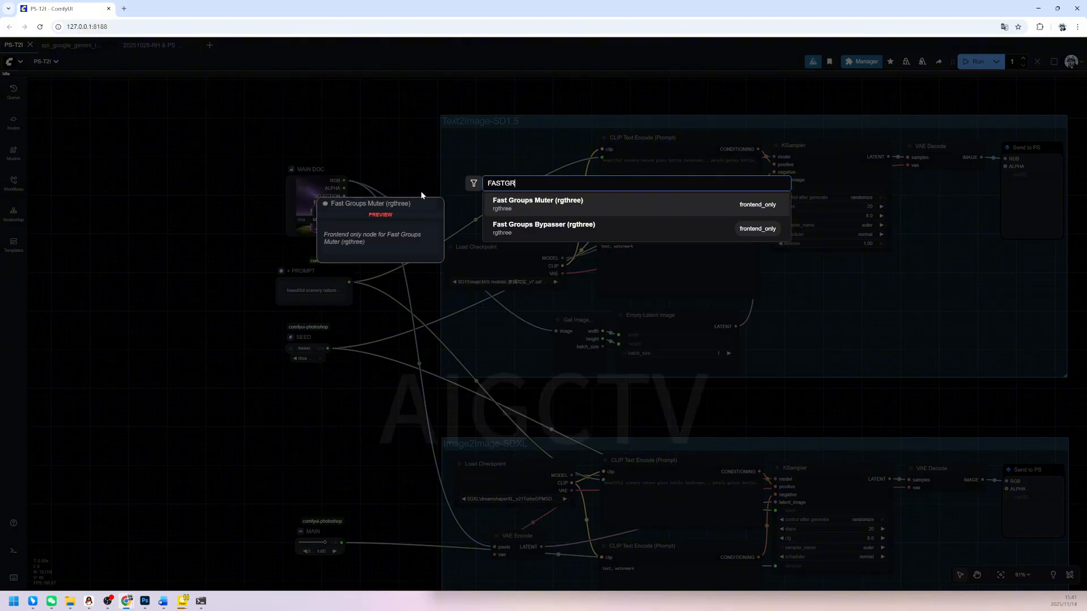
left_click(563, 227)
key("Caps_Lock")
scroll(226, 280, "up", 4)
scroll(236, 278, "up", 9)
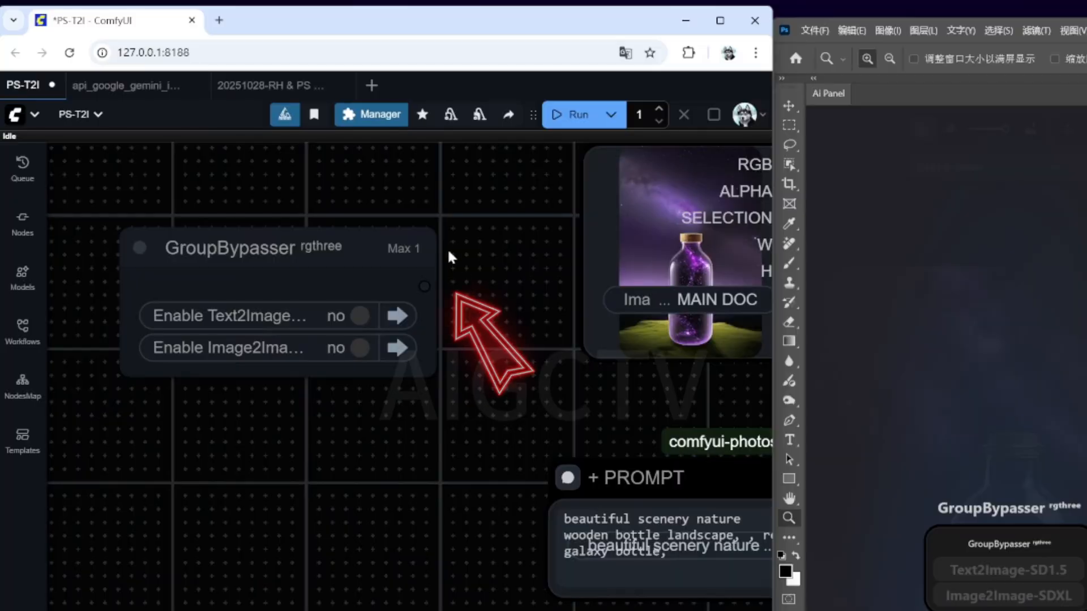
Set the GroupBypasser node's restriction to Single, and enable the Image2Image-SDXL group from Photoshop's AI Panel
left_click(404, 249)
left_click(404, 249)
left_click(396, 521)
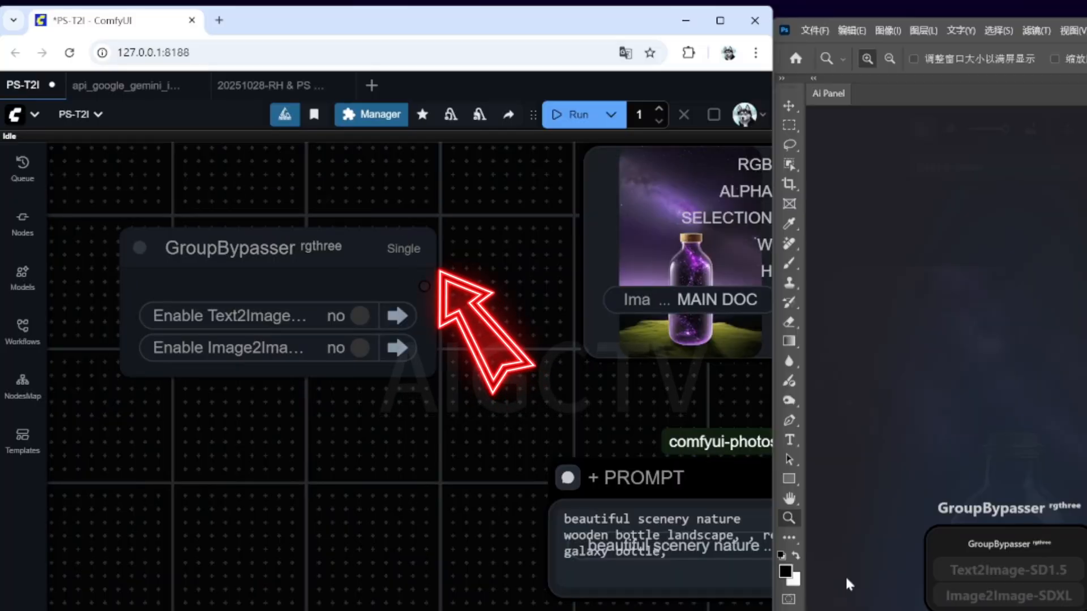
left_click(1013, 601)
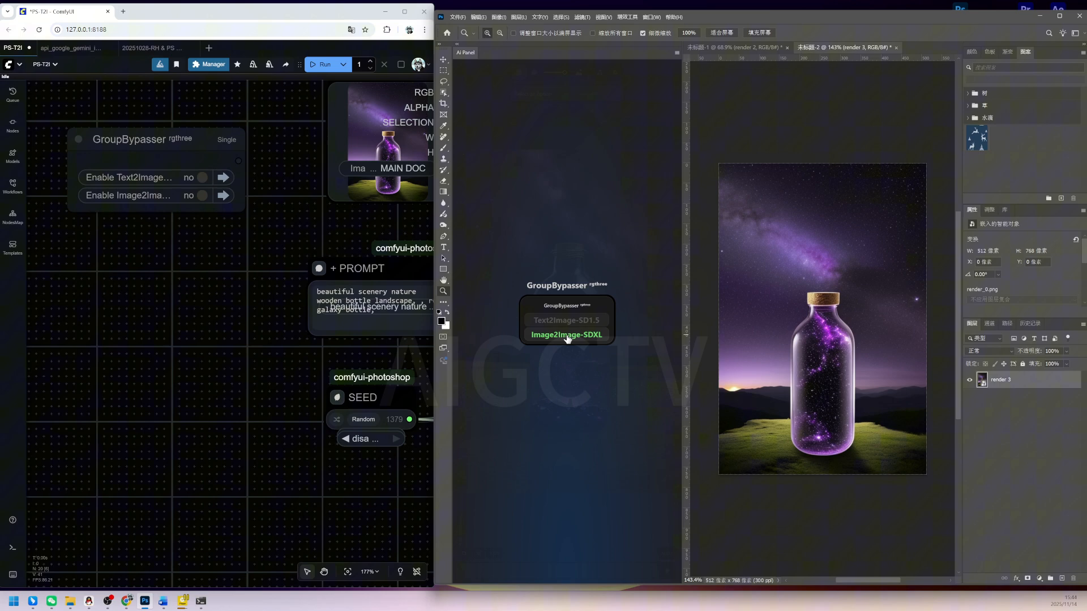
left_click(567, 336)
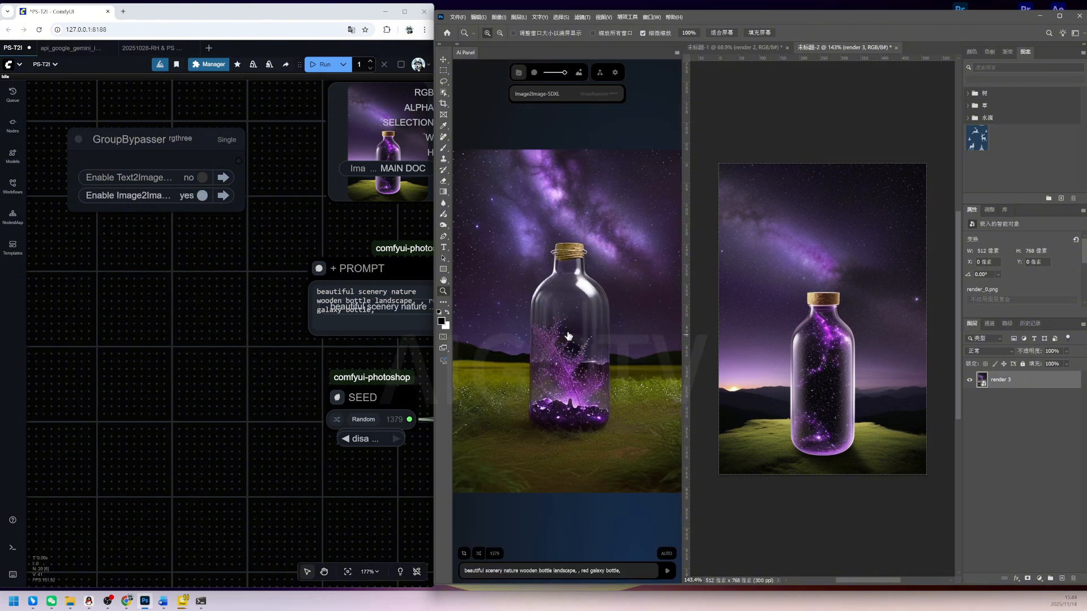
Test the GroupBypasser switcher by alternating the active group between Text2Image-SD1.5 and Image2Image-SDXL, finishing on Image2Image-SDXL
left_click(535, 94)
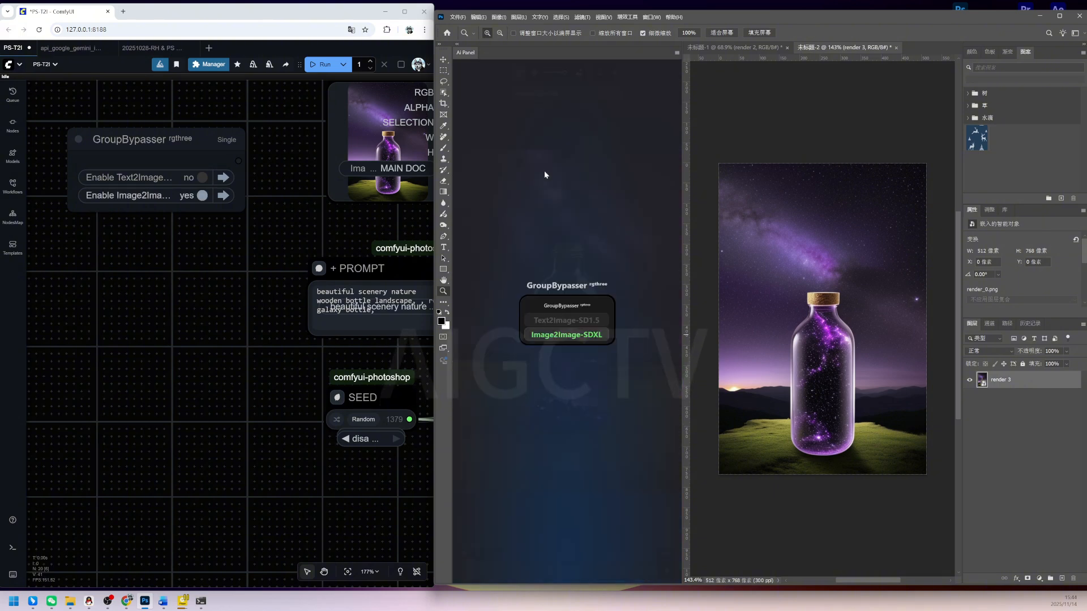
left_click(564, 320)
left_click(547, 96)
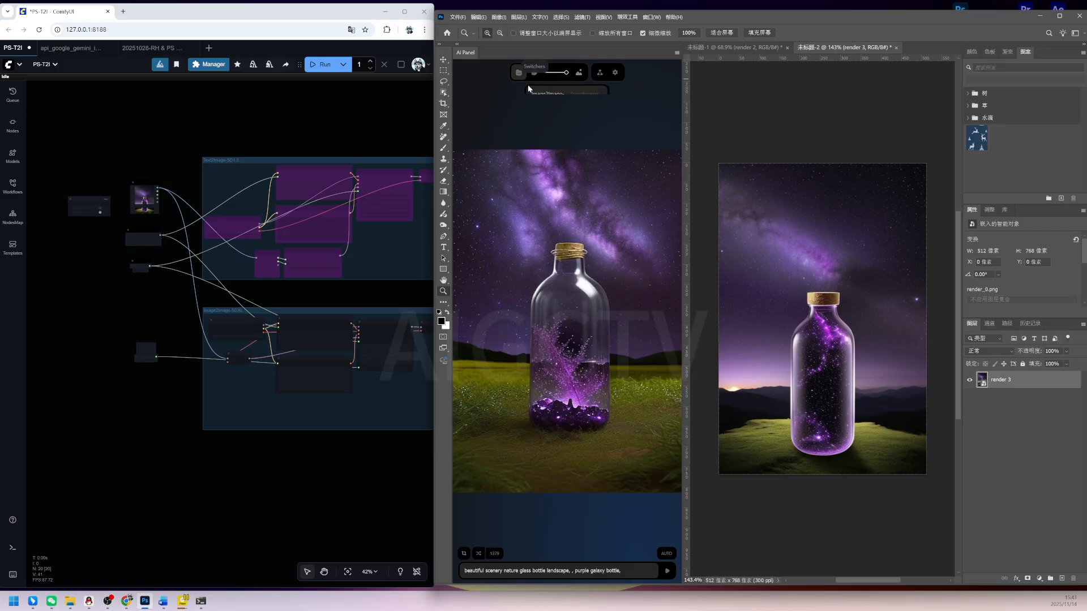
left_click(540, 99)
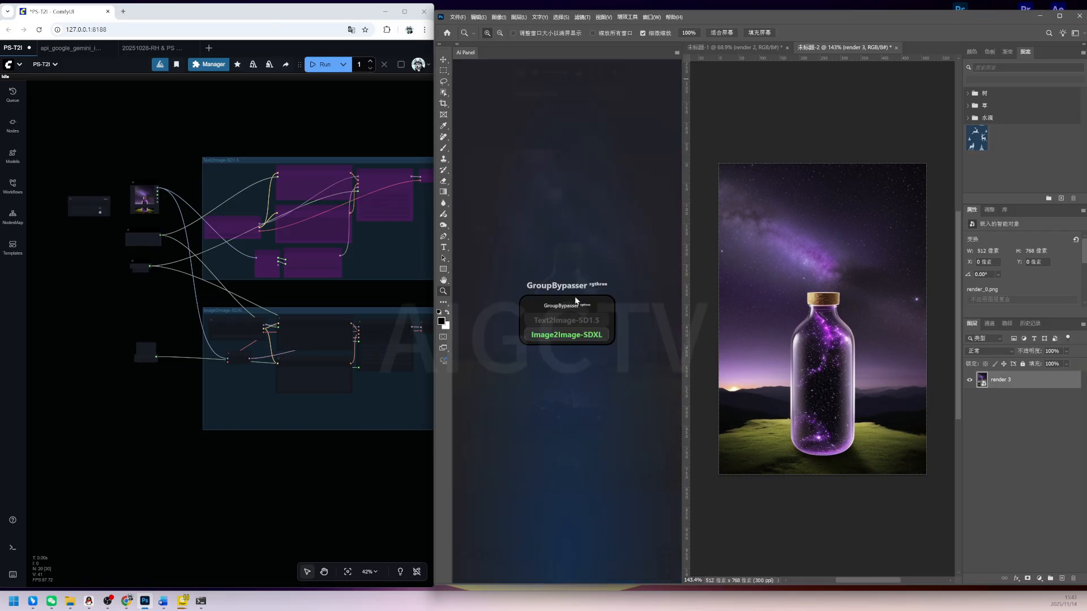
left_click(566, 320)
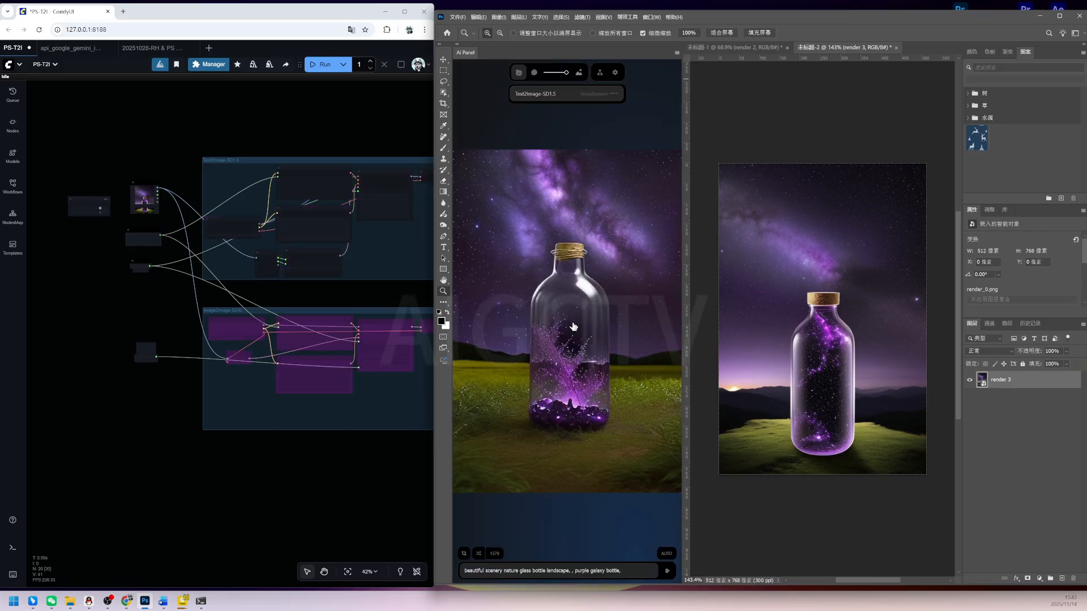
left_click(542, 95)
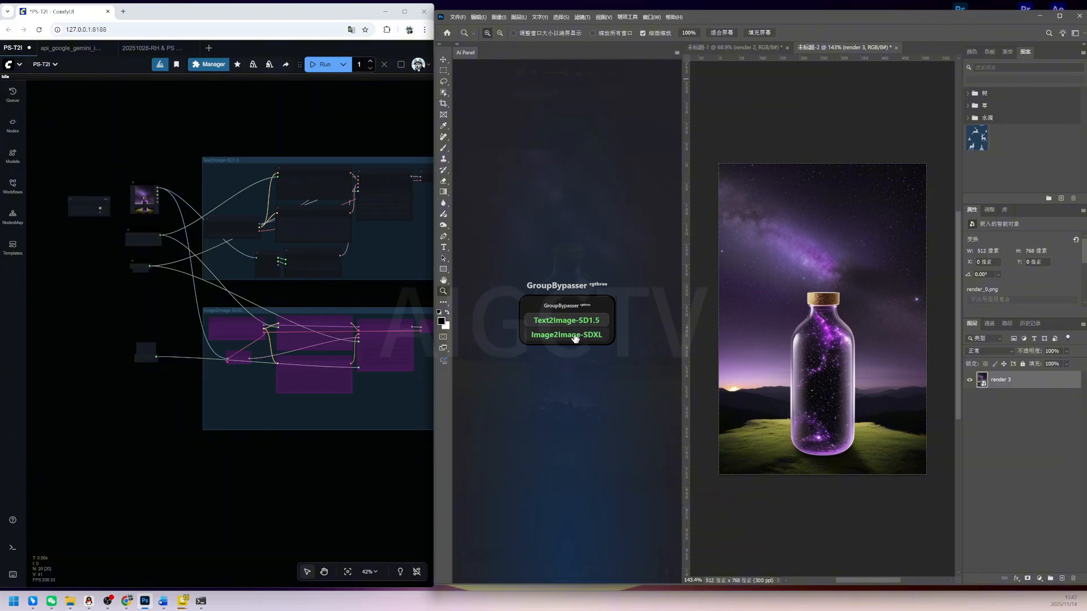
left_click(566, 335)
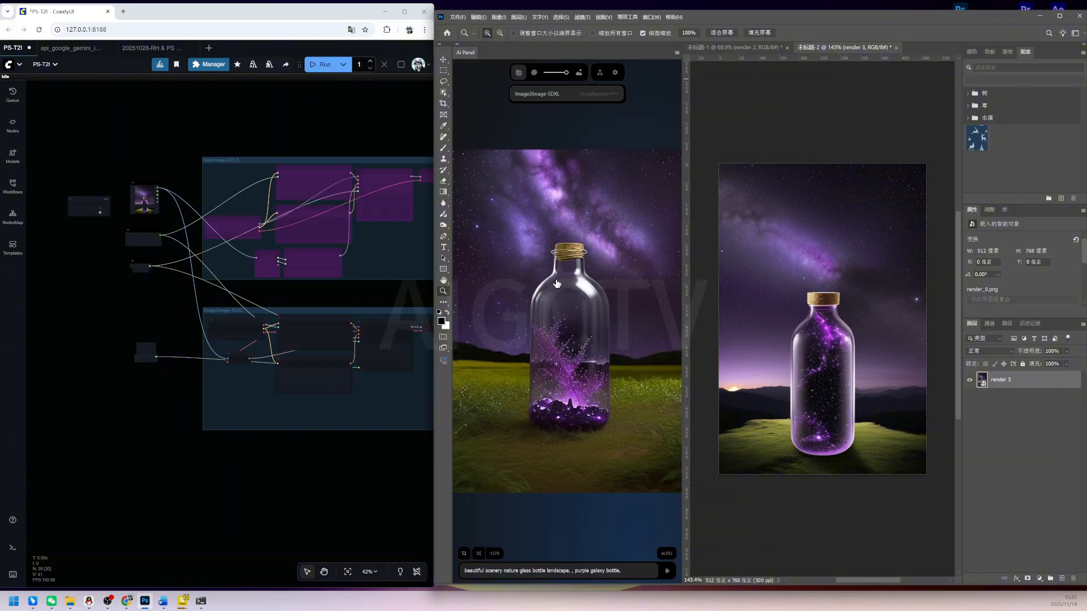
left_click(540, 95)
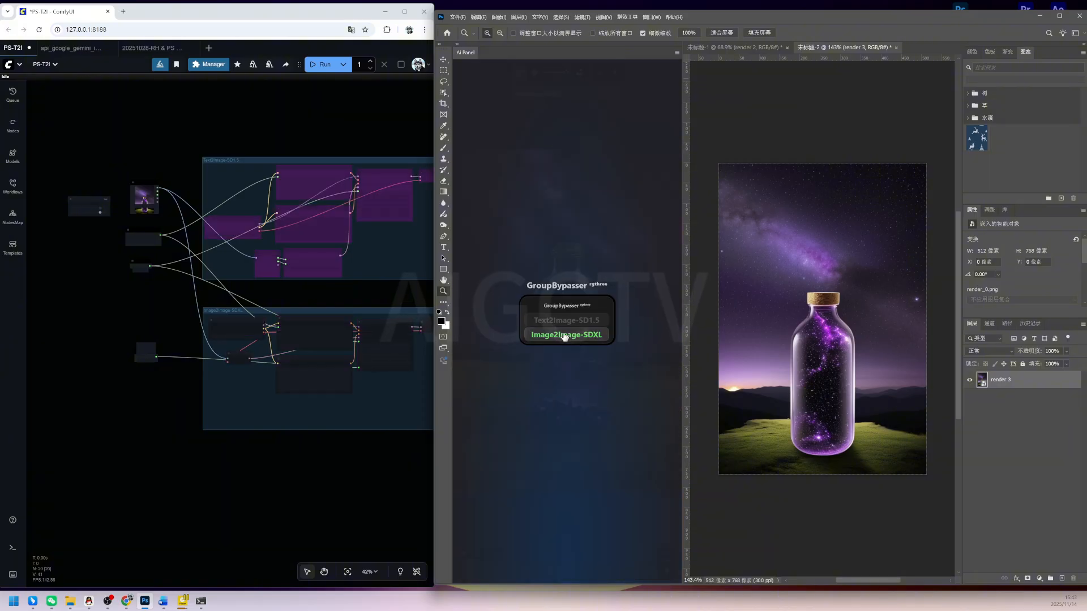
left_click(565, 335)
left_click(541, 95)
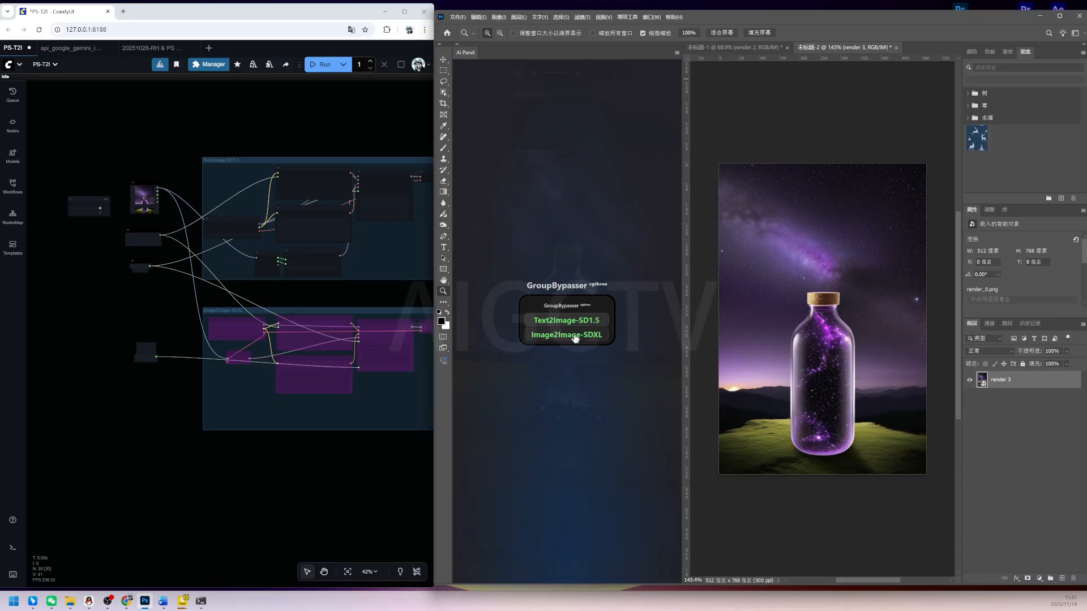
left_click(575, 336)
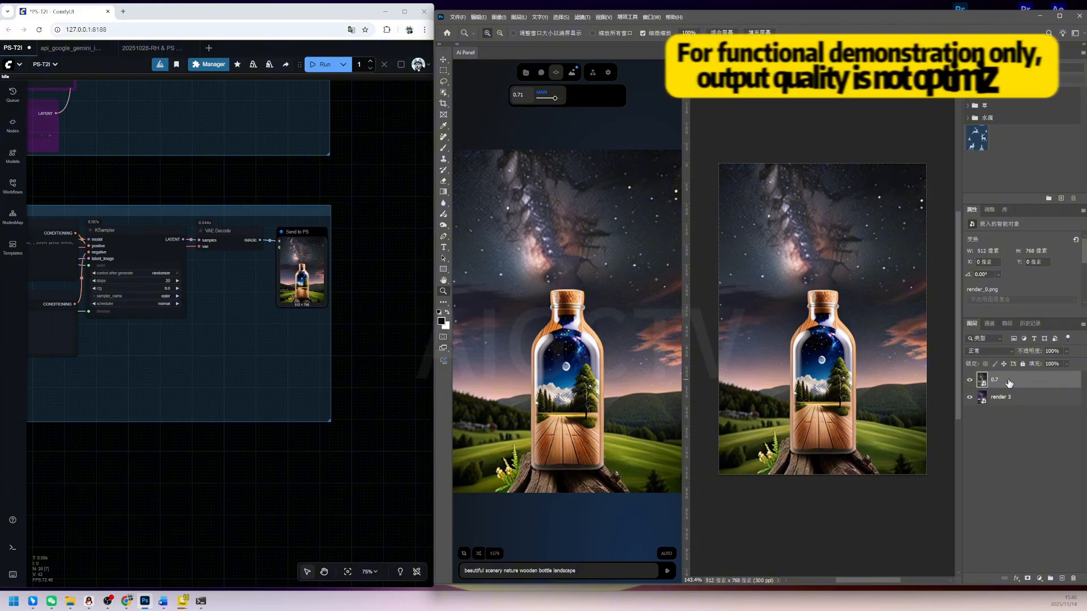
Compare the renders with the original image by hiding layers 0.7 and 1 and showing layer 0.2
left_click(970, 381)
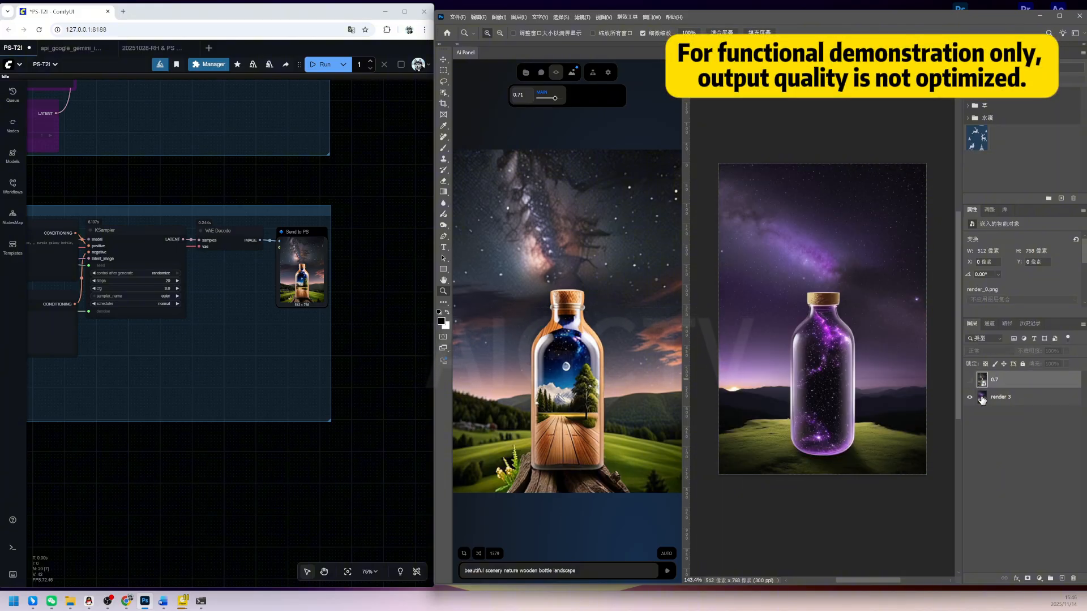
left_click(982, 399)
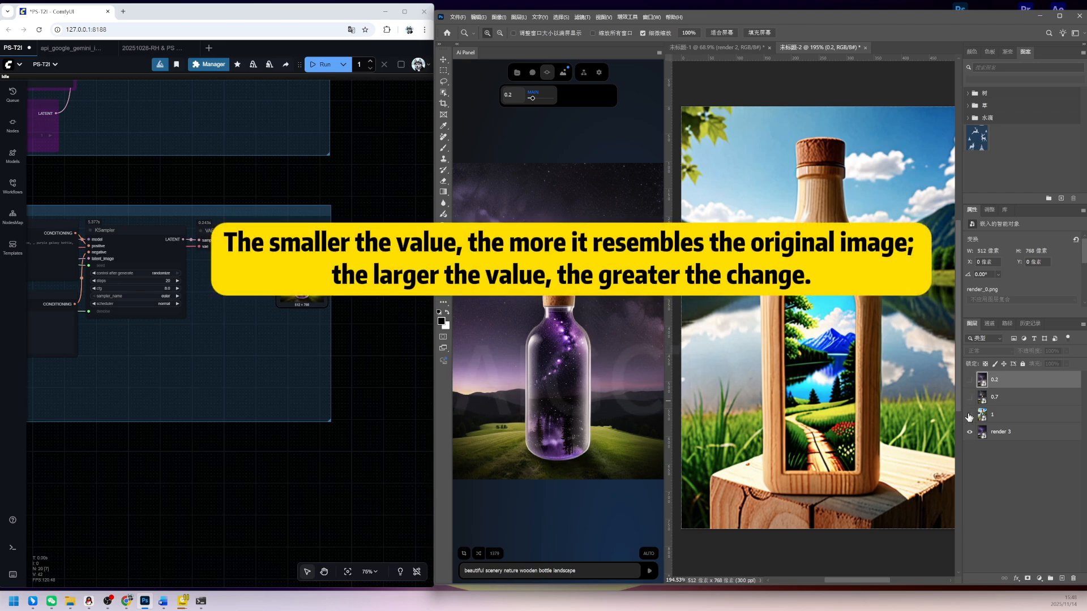
left_click(970, 415)
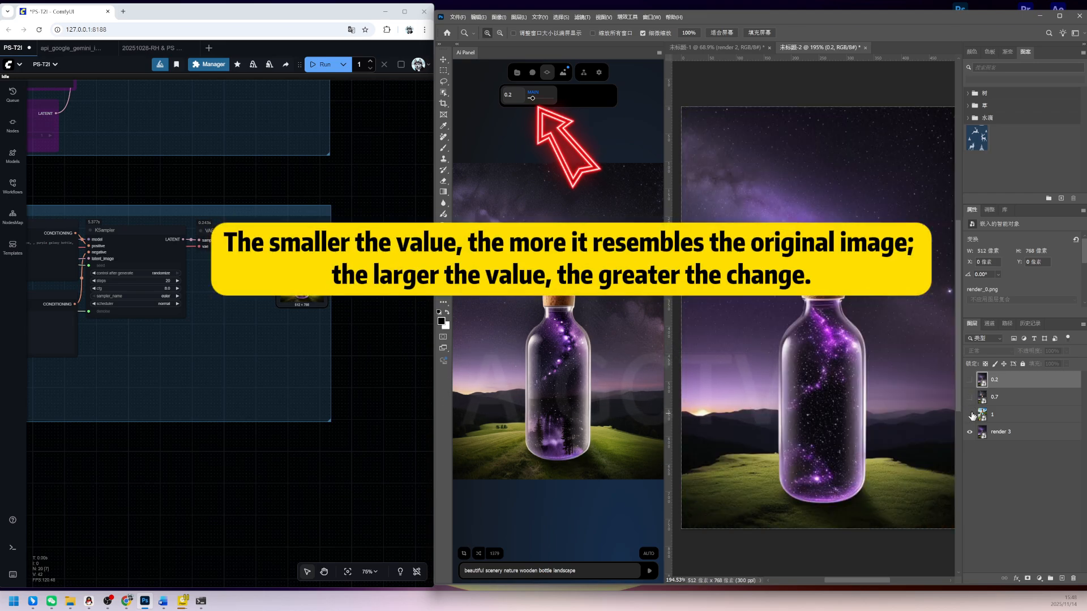
left_click(970, 381)
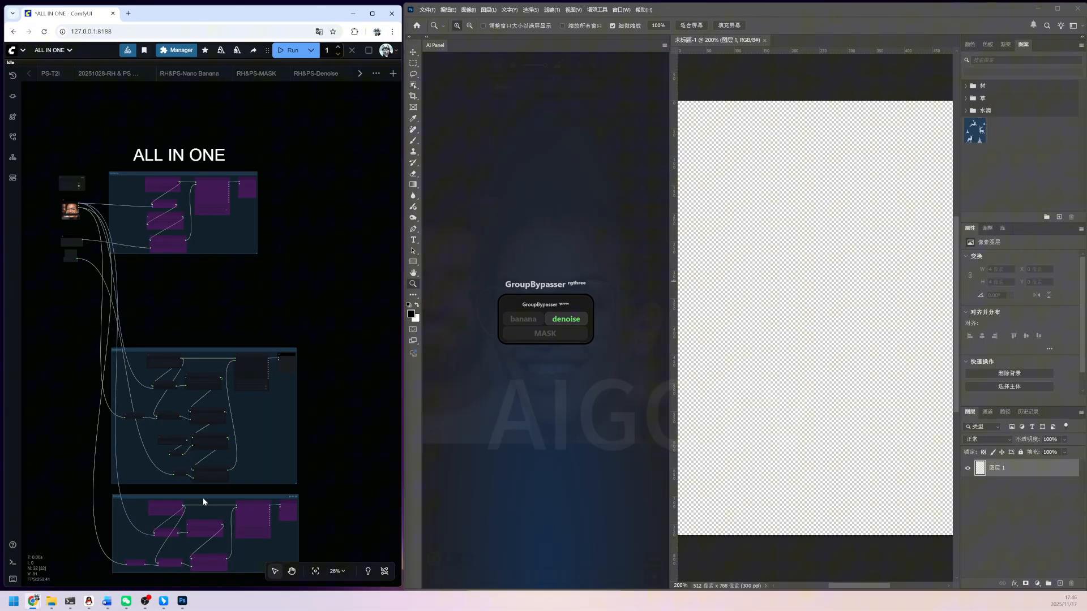
Move the lowest group of the ALL IN ONE workflow slightly farther down, away from the group above it
mouse_move(203, 498)
left_mouse_down()
mouse_move(250, 477)
mouse_move(294, 408)
mouse_move(294, 331)
mouse_move(274, 294)
mouse_move(225, 263)
mouse_move(201, 265)
mouse_move(233, 295)
mouse_move(226, 518)
mouse_move(211, 511)
left_mouse_up()
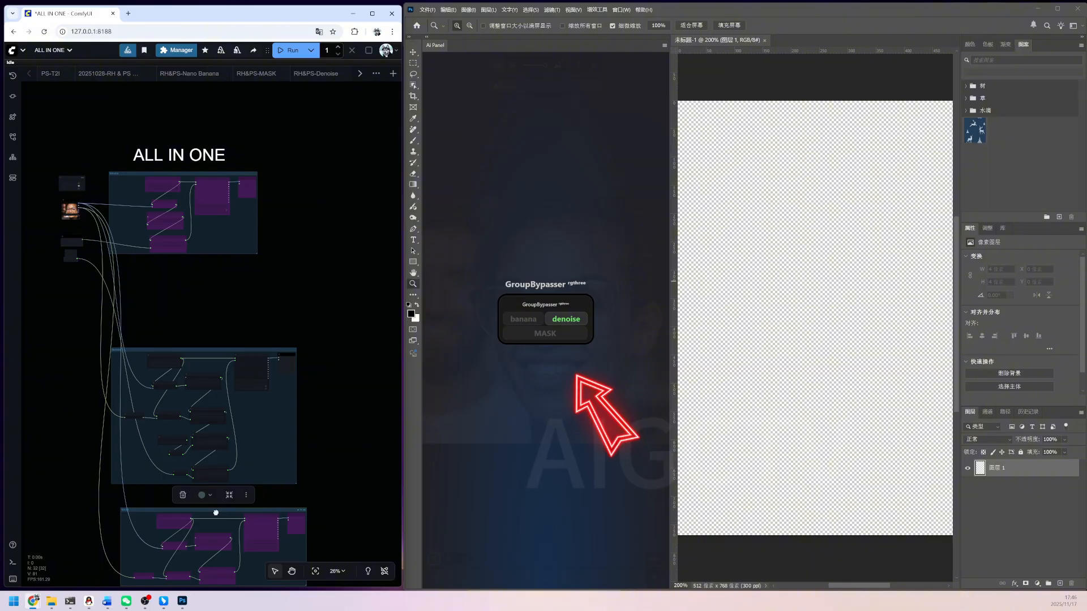
left_click_drag(216, 513, 211, 514)
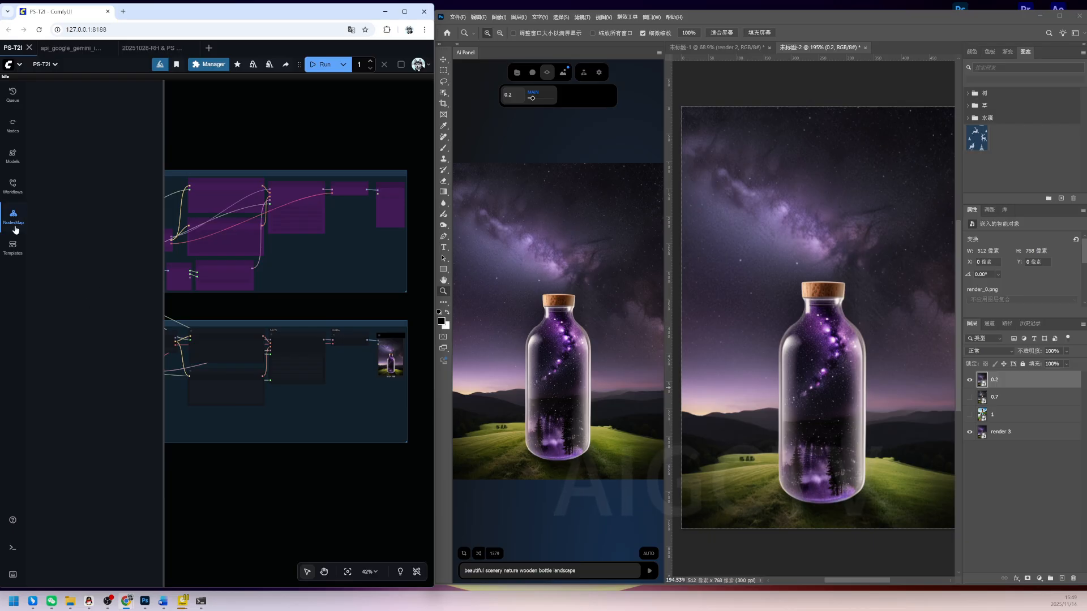
Open the BFL Flux.1 Kontext Multiple Image Input template from ComfyUI's Image API templates
left_click(12, 246)
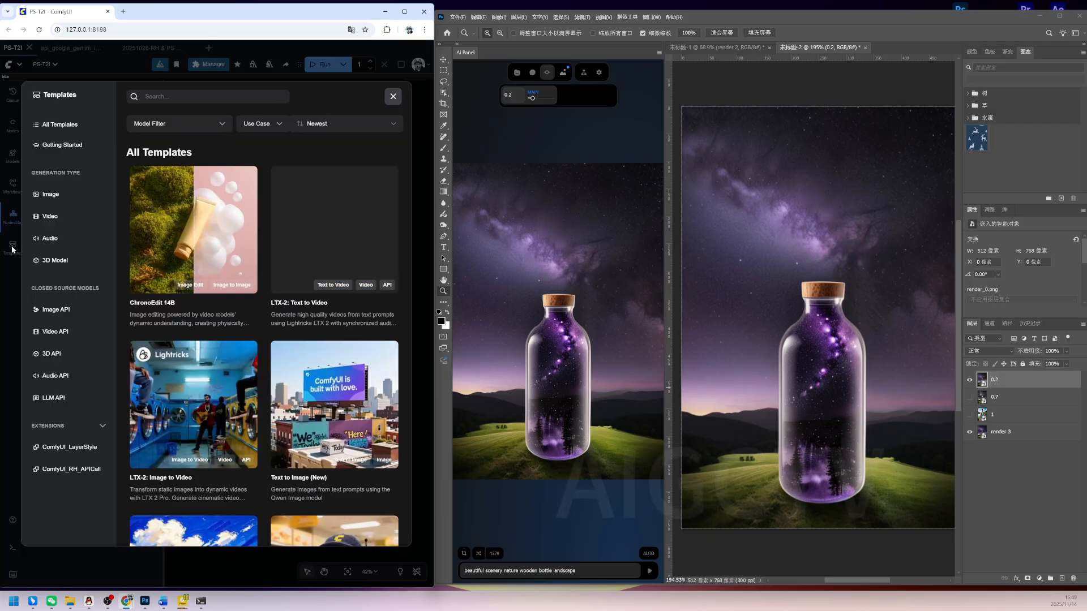
left_click(56, 310)
scroll(275, 331, "down", 3)
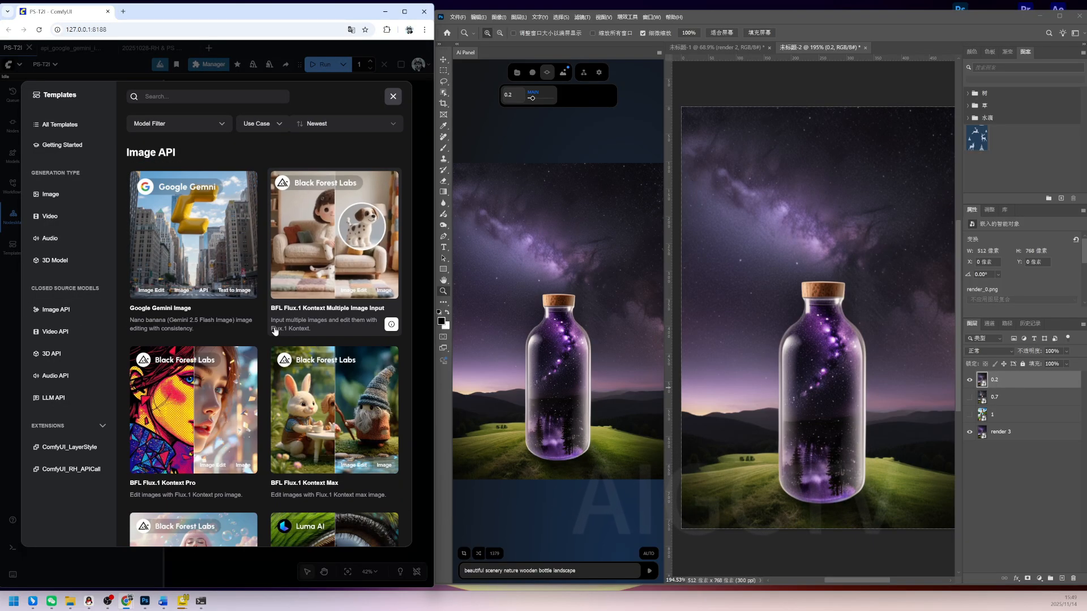
left_click(335, 221)
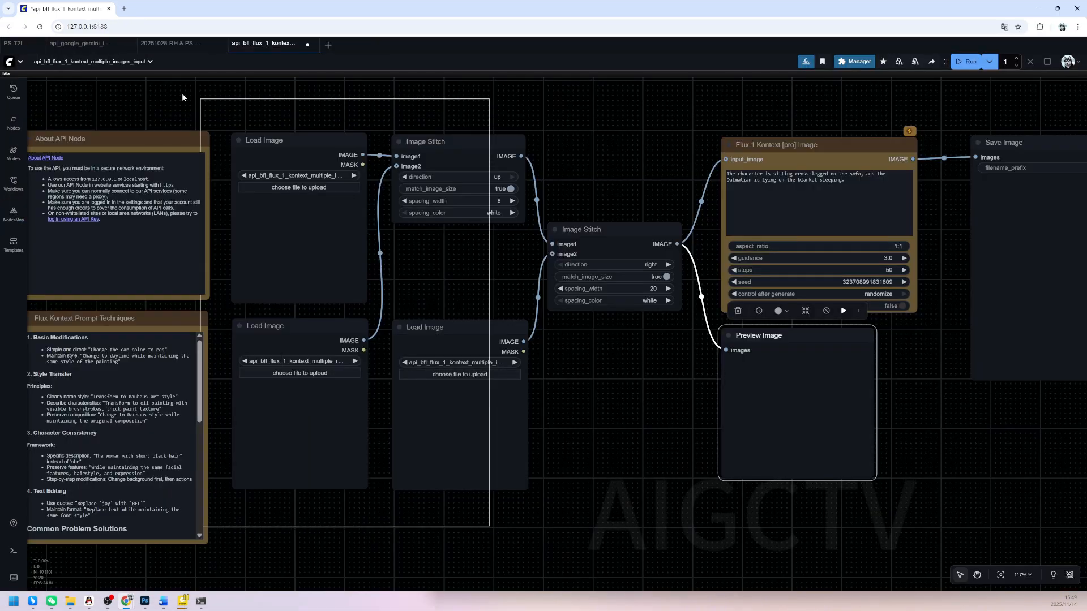
Remove both notes, the three Load Image nodes and the first Image Stitch node from the Flux.1 Kontext template
scroll(492, 381, "up", 5)
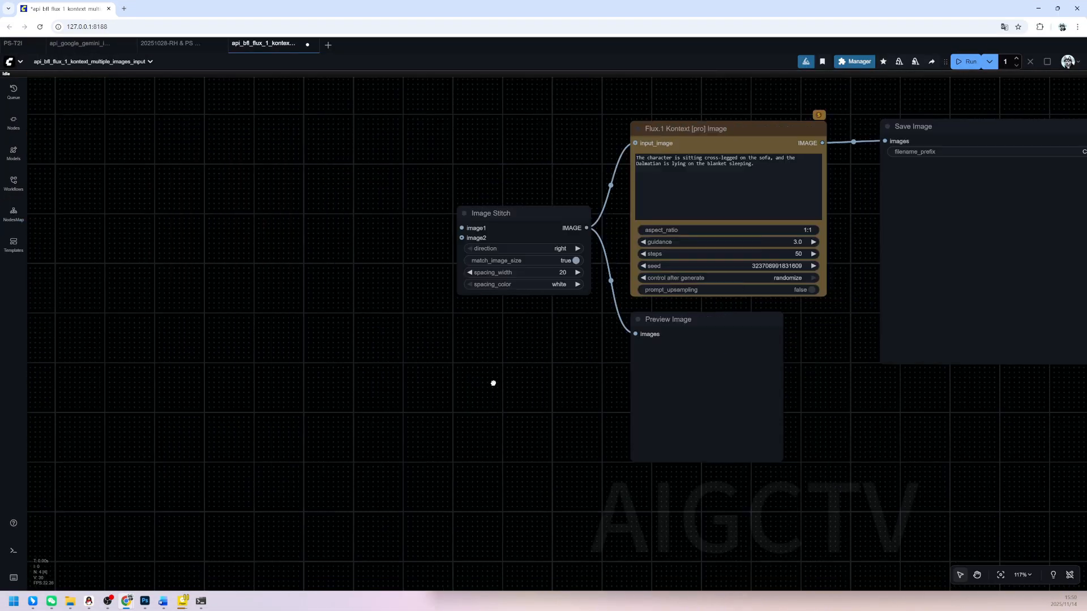
left_click_drag(339, 209, 325, 124)
scroll(315, 235, "up", 6)
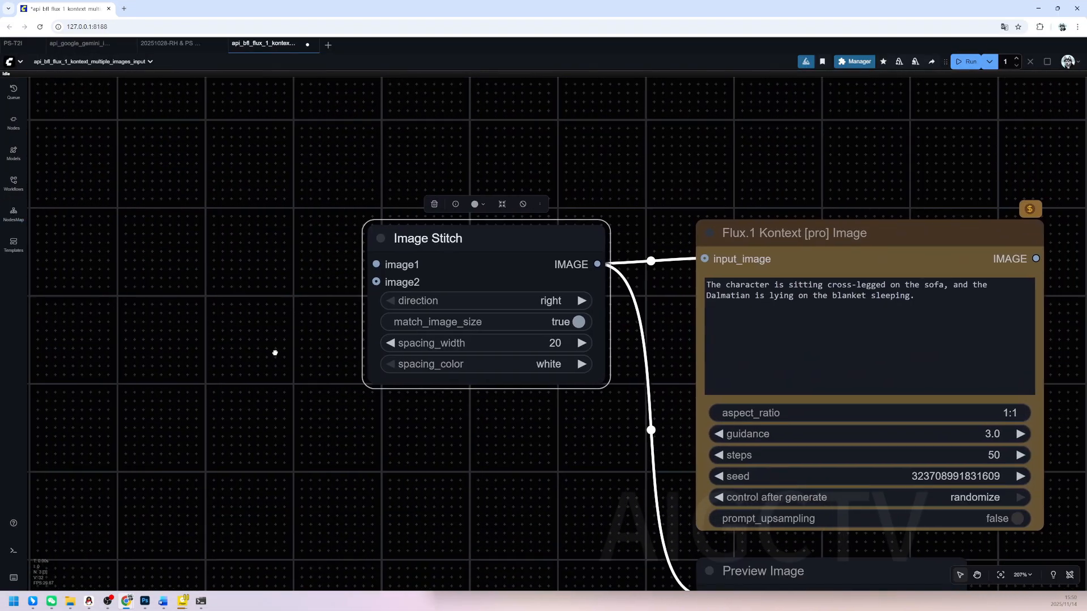
Paste a second MAIN DOC image node and connect the two RGB outputs to Image Stitch's image1 and image2 inputs
key("ctrl+v")
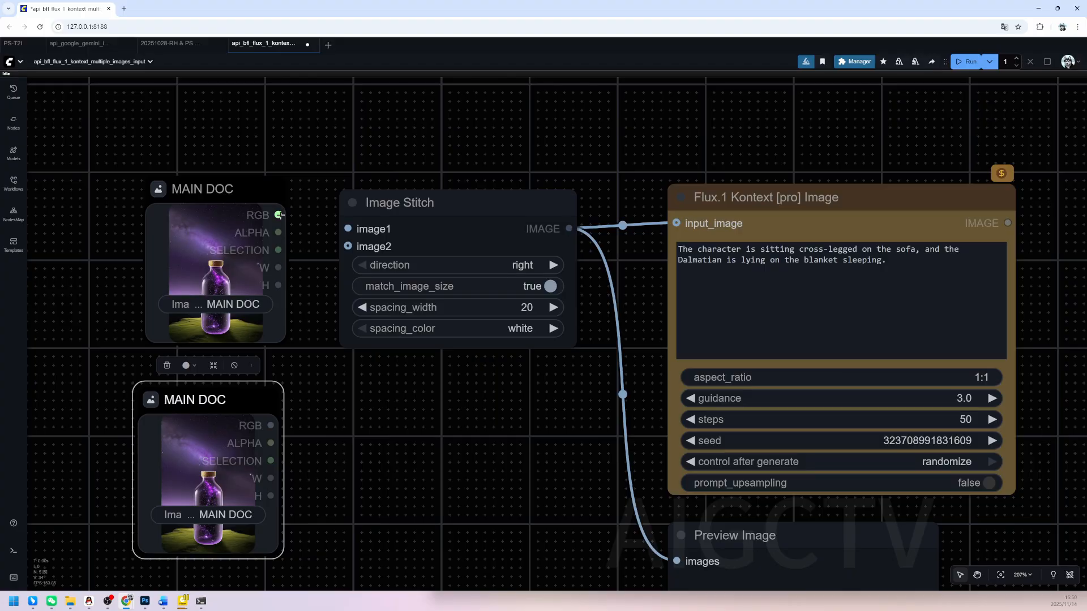
left_click_drag(355, 229, 348, 229)
left_click_drag(271, 425, 348, 246)
Set the ID of the lower Photoshop image node to IMAGE2
left_click_drag(383, 355, 353, 303)
double_click(201, 355)
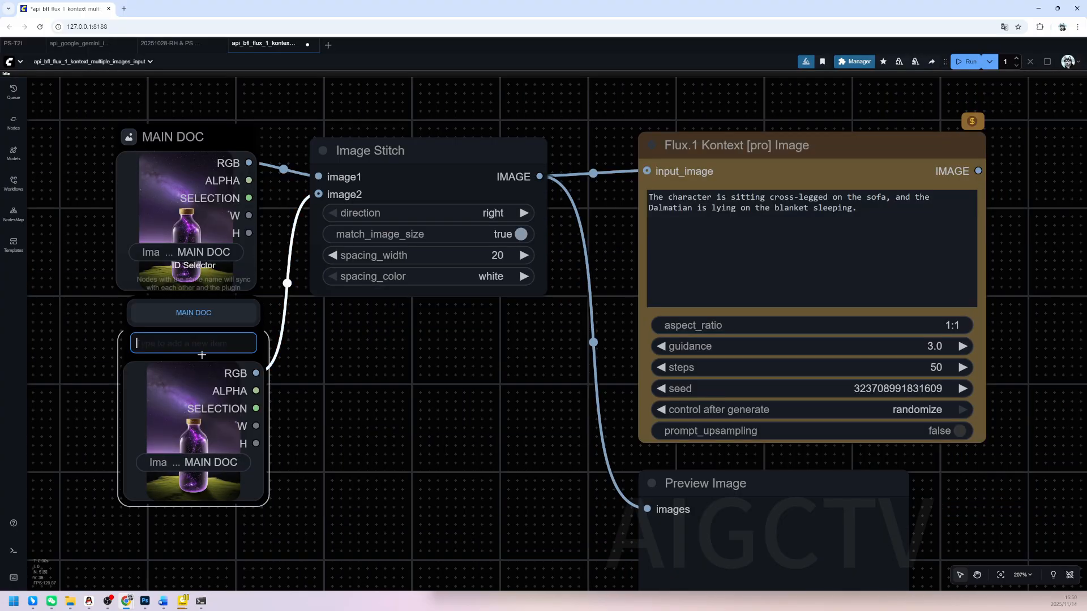
key("Caps_Lock")
type("IMAGE2")
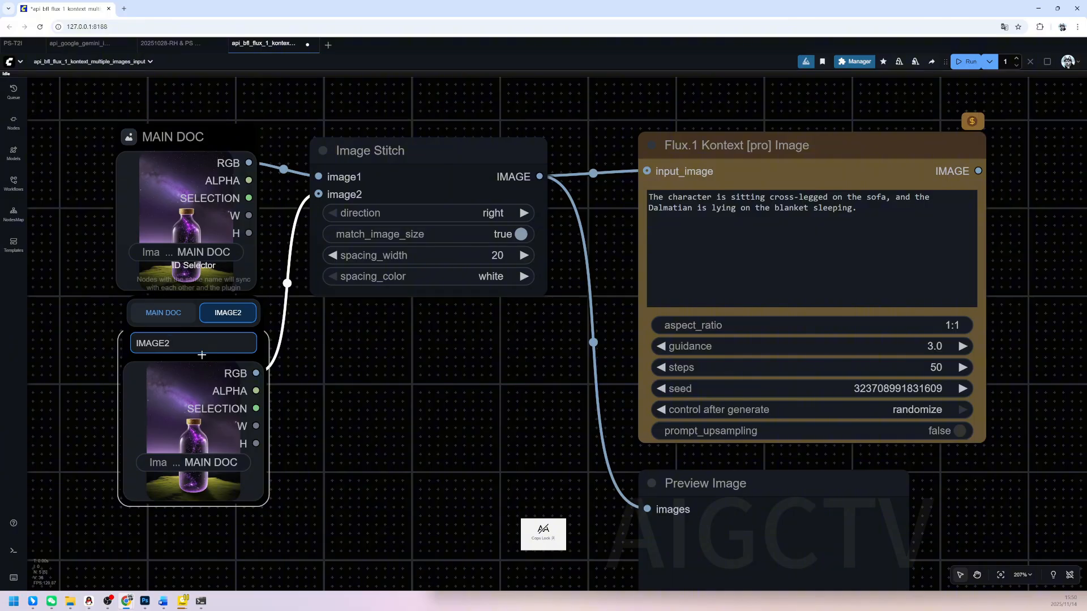
left_click(352, 368)
Replace the Save Image node with Send to PS and feed its RGB input from the Flux.1 Kontext image output
left_click(363, 376)
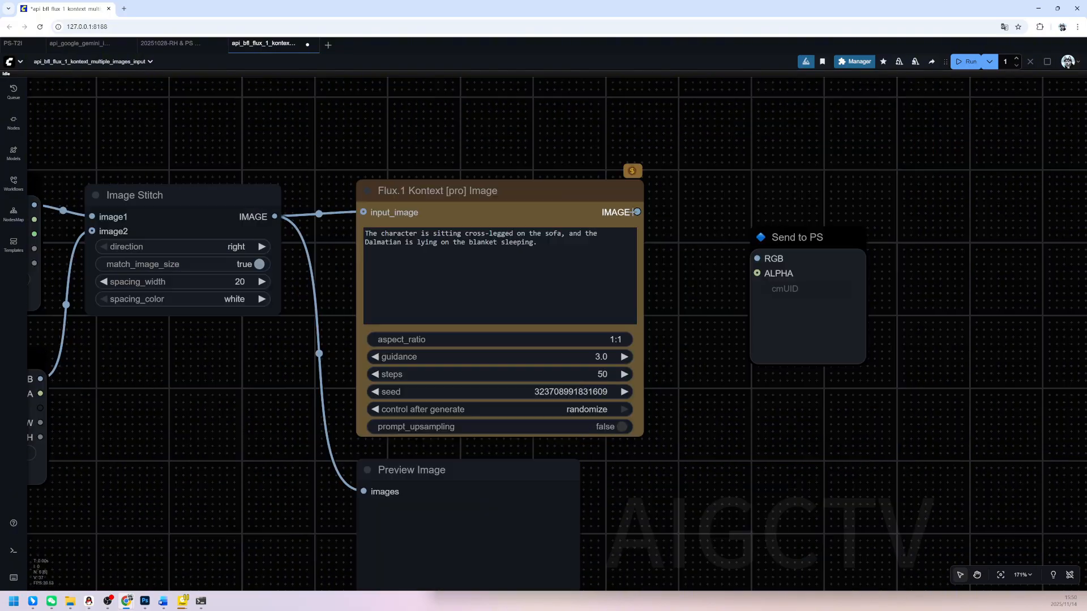
left_click_drag(740, 259, 728, 189)
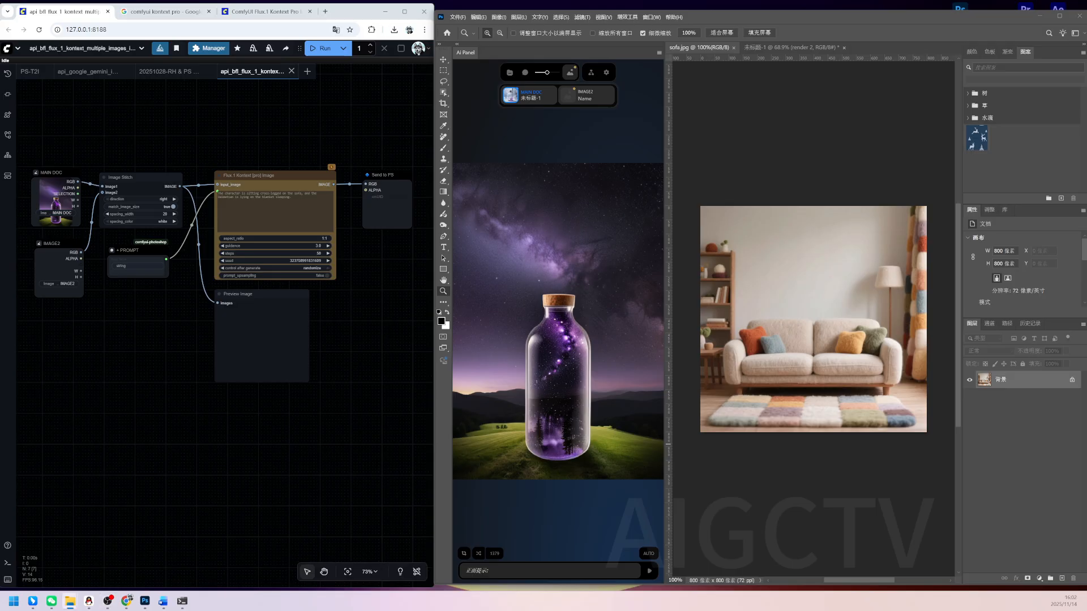
Switch to Photoshop and place the girl image into sofa.jpg as a new full-canvas layer
left_click_drag(736, 444, 736, 331)
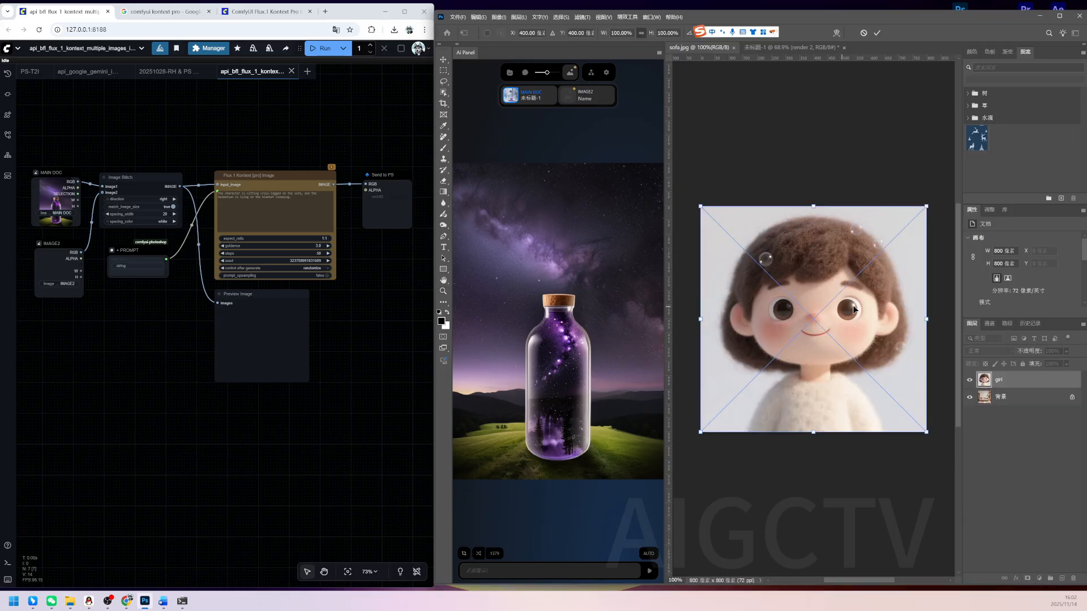
left_click(877, 33)
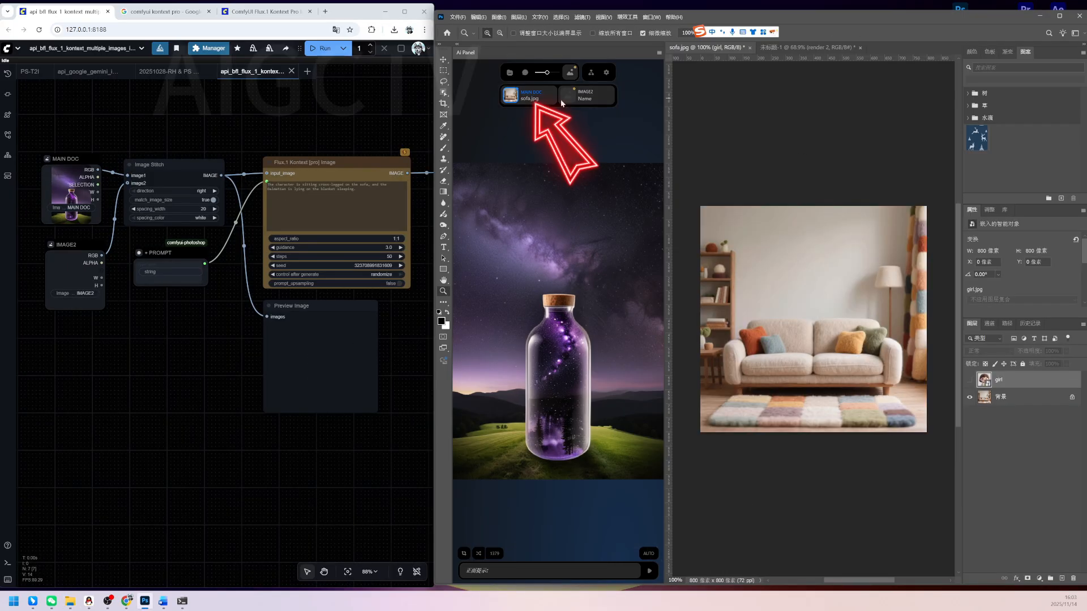
Assign the girl layer to the plugin's IMAGE2 slot and hide that layer in sofa.jpg
left_click(567, 97)
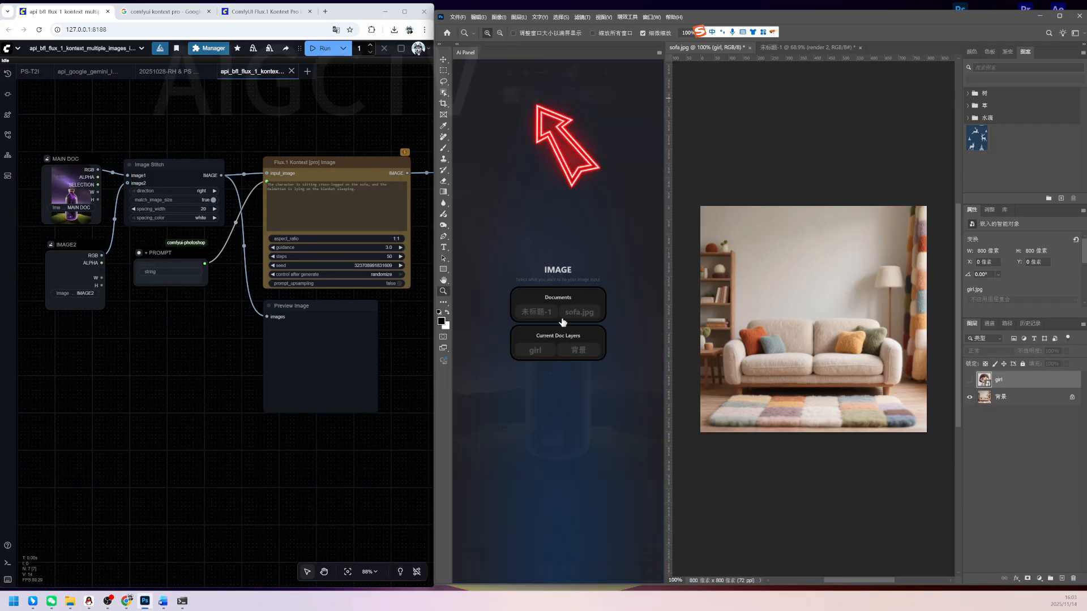
left_click(535, 351)
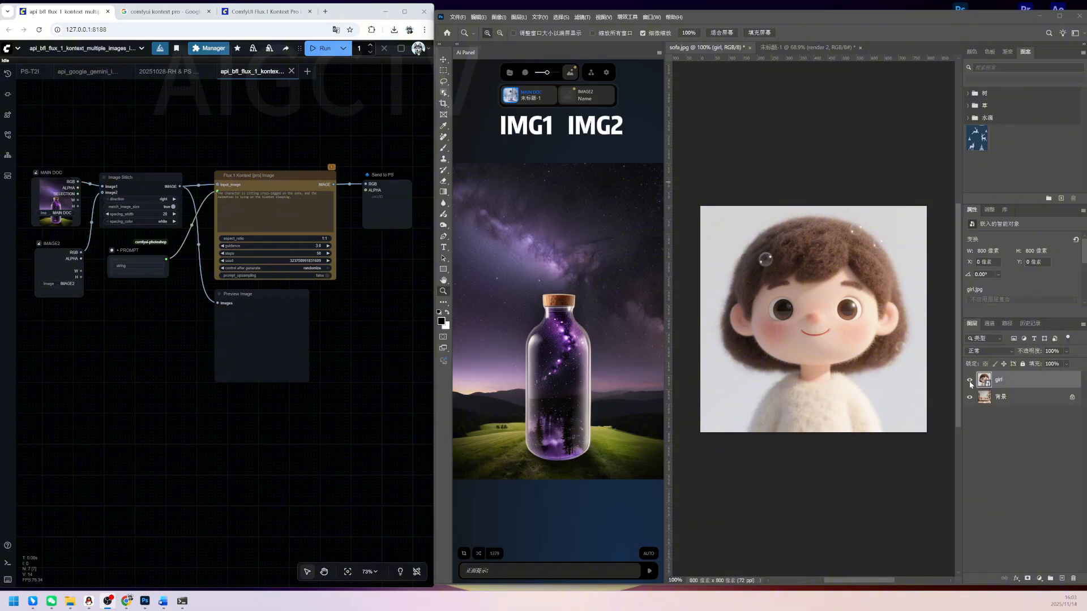
left_click(970, 381)
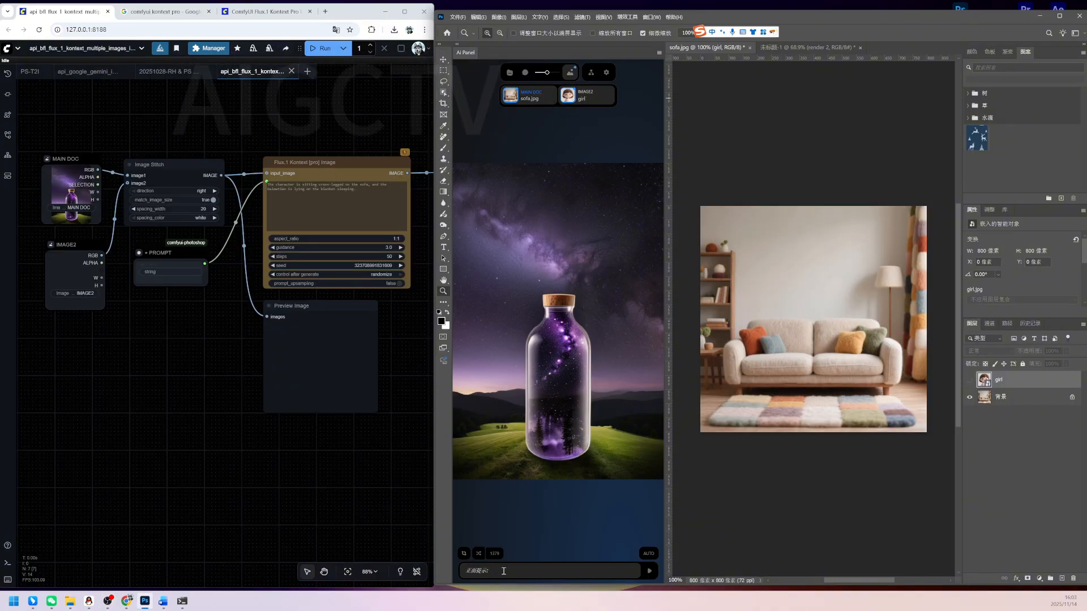
Enter the prompt "The character is sitting cross-legged on the sofa" in the AI Panel and start the render
left_click(502, 571)
type("The character is sitting cross-legged on the sofa")
left_click(649, 571)
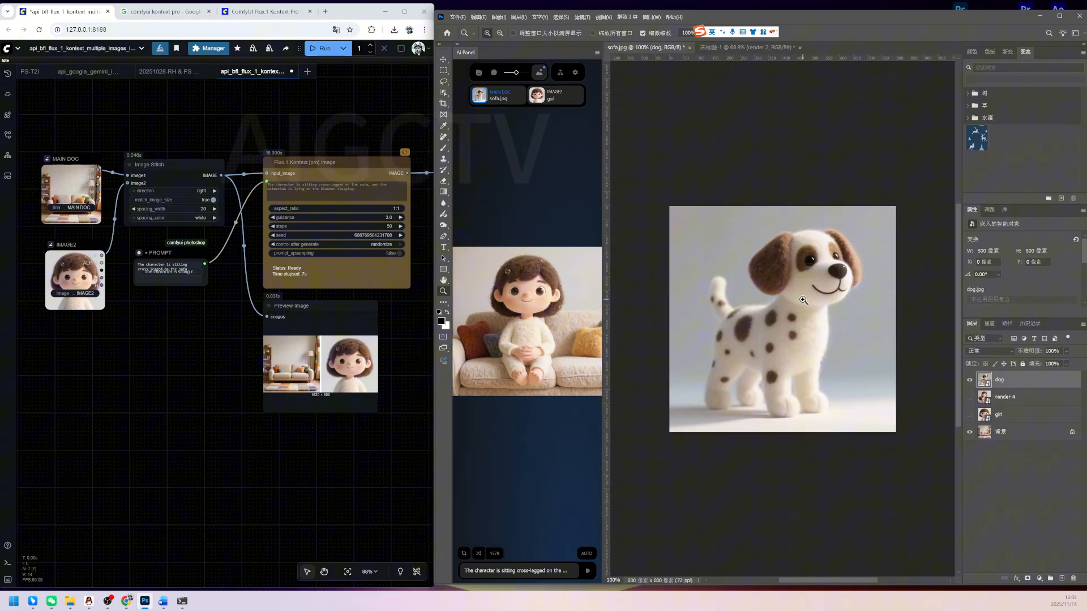
Scale the dog layer to about 35% and place it on the rug in front of the sofa's left end
key("v")
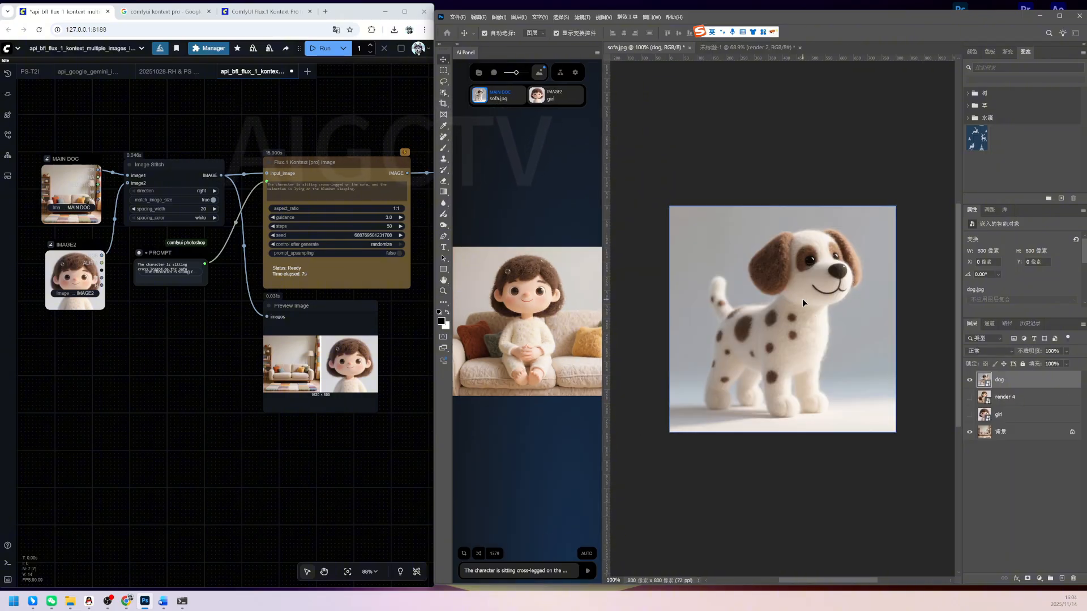
left_click_drag(896, 206, 769, 357)
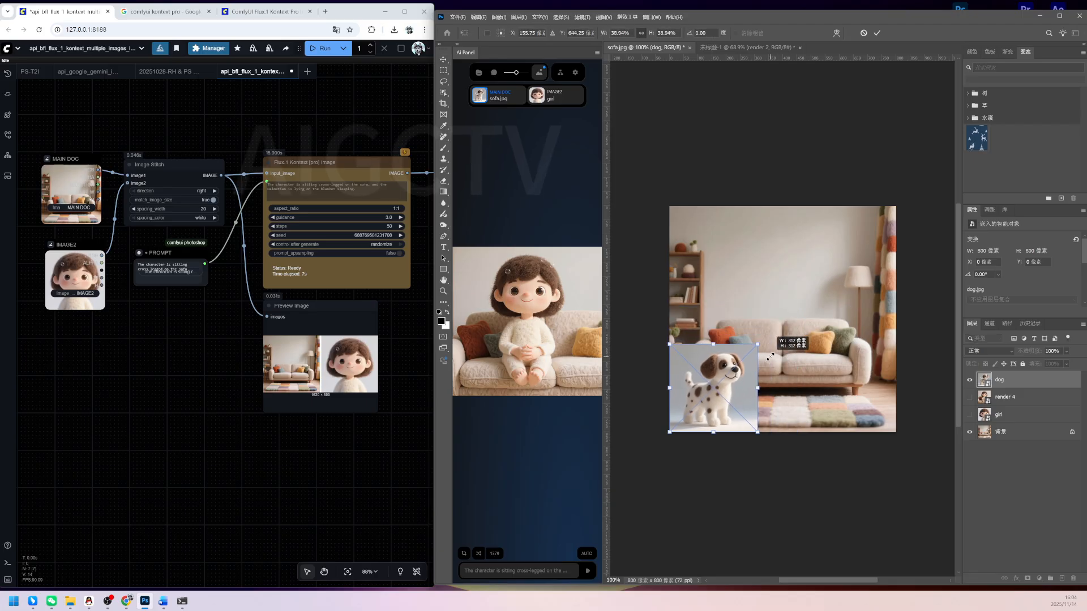
left_click_drag(723, 400, 742, 392)
left_click_drag(775, 336, 765, 345)
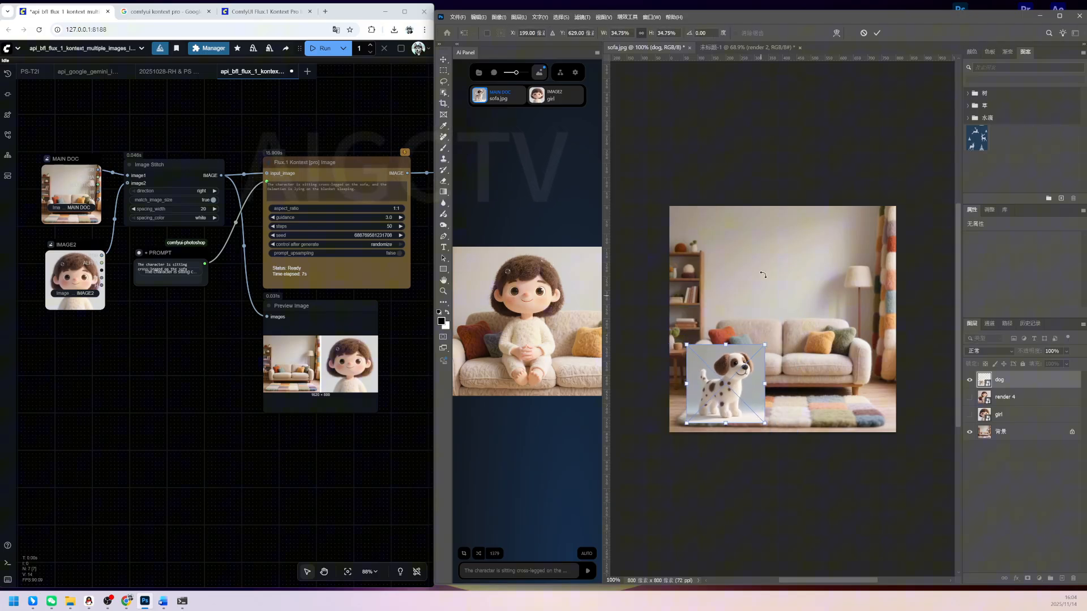
left_click(877, 33)
Show the girl layer, scale it to about 258 × 258 px and place it over the middle of the sofa
left_click(988, 415)
left_click(972, 415)
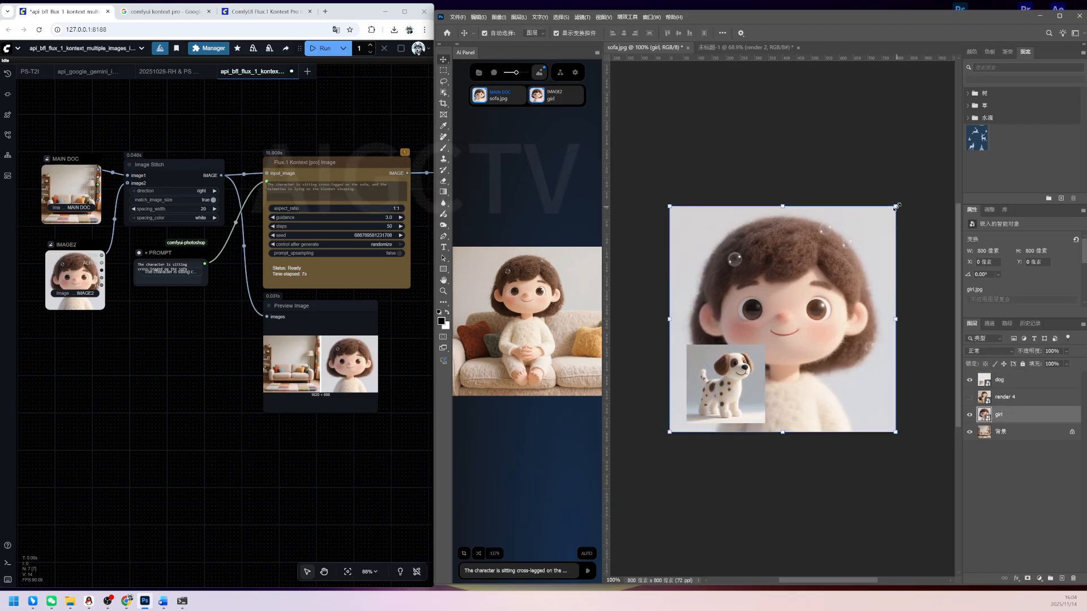
left_click_drag(896, 207, 843, 315)
left_click_drag(869, 269, 831, 323)
left_click_drag(805, 365, 828, 316)
left_click_drag(842, 274, 843, 271)
left_click_drag(832, 314, 831, 325)
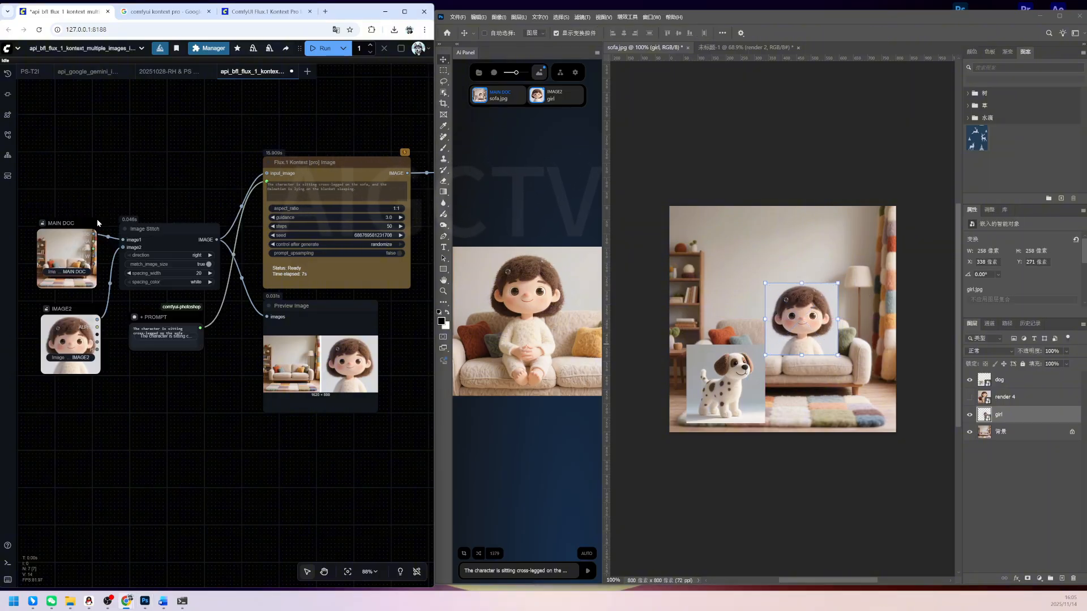
Move the MAIN DOC node up above Image Stitch and connect its RGB output directly to Kontext's input_image
left_click_drag(96, 244, 96, 189)
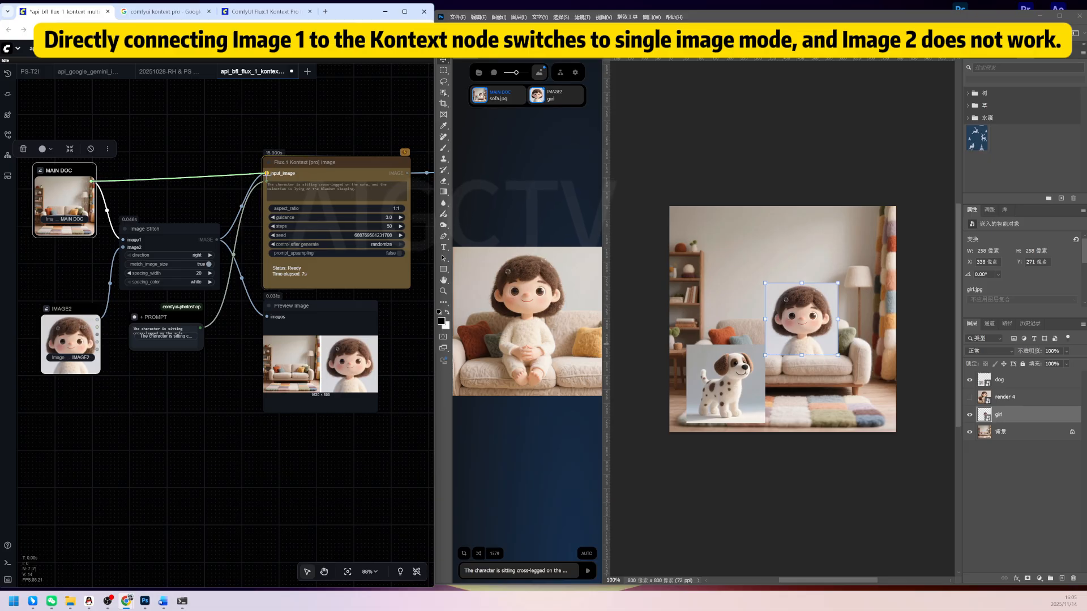
Extend the prompt with "the Dalmatian is lying on the blanket sleeping.", generate, and insert the render into sofa.jpg as a layer
left_click(505, 573)
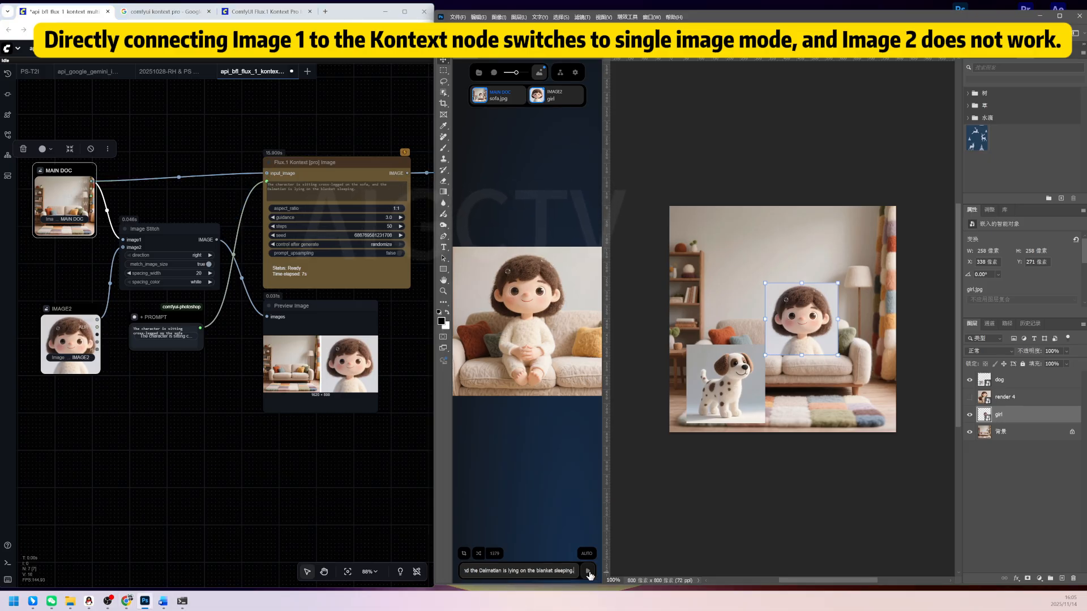
left_click(588, 572)
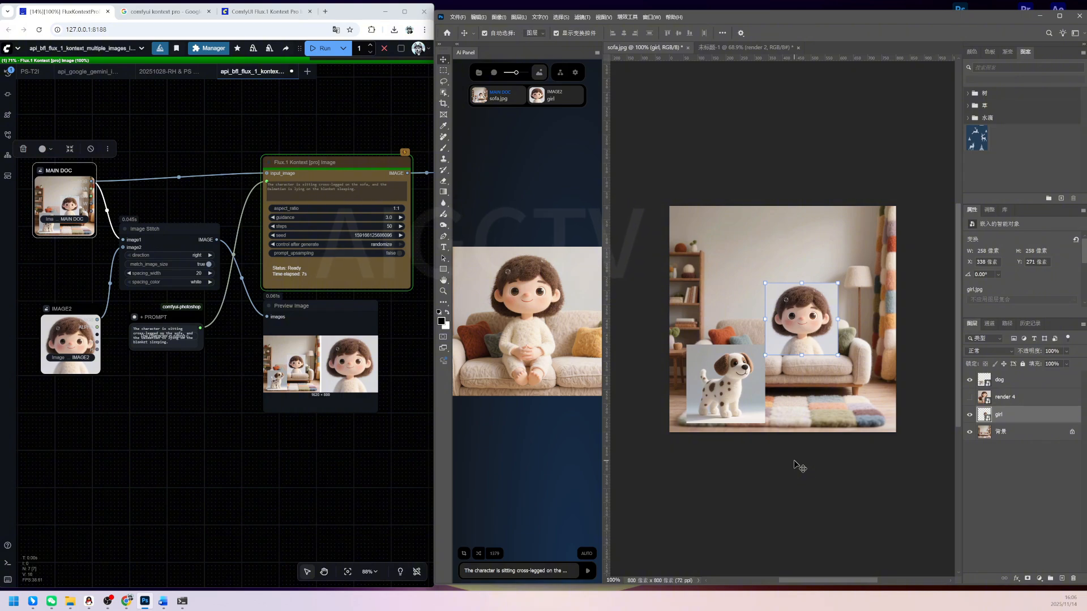
left_click(544, 340)
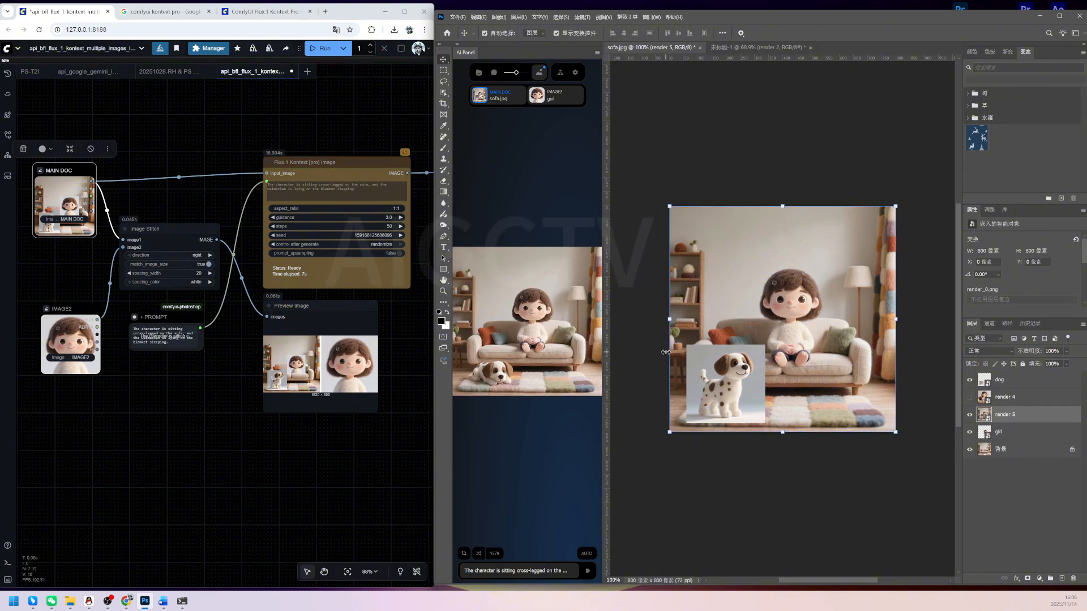
Compare the new render with the source girl and dog images by toggling the visibility of their layers
left_click(968, 380)
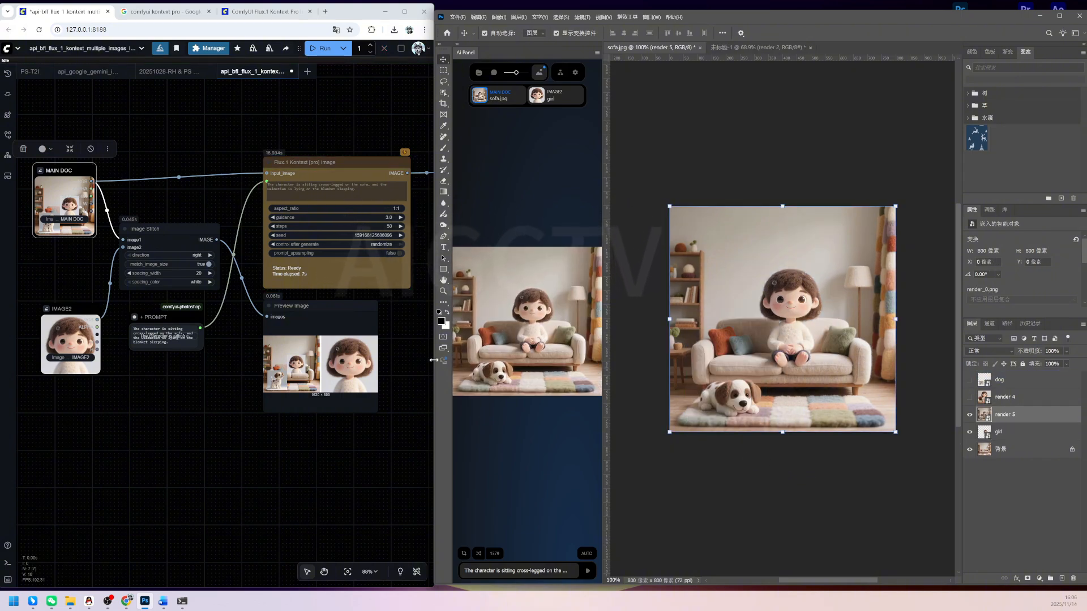
left_click_drag(433, 360, 413, 360)
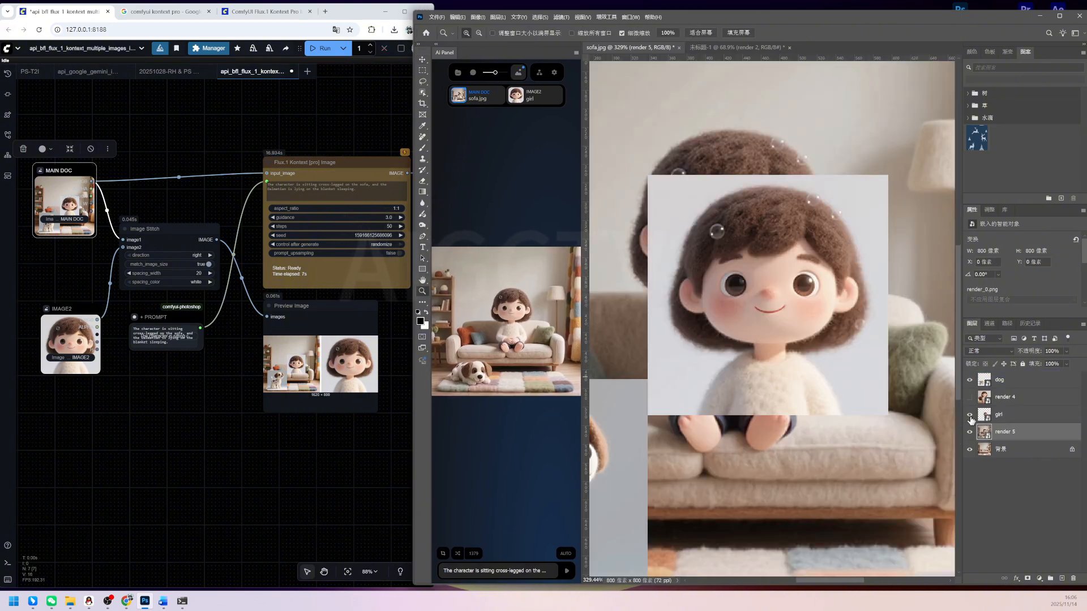
left_click(969, 417)
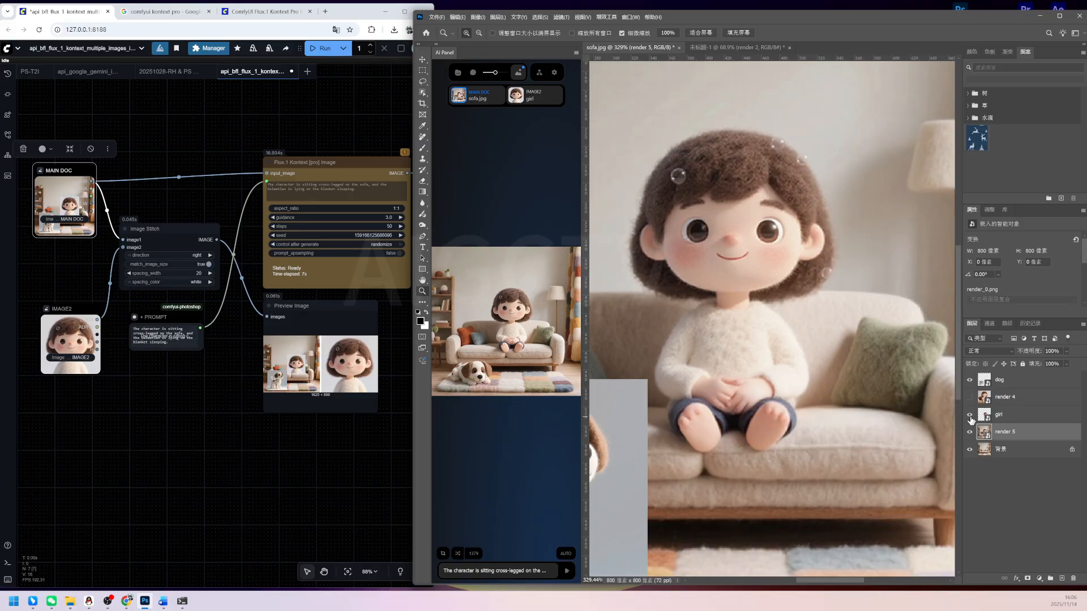
left_click(969, 416)
left_click_drag(752, 451, 932, 310)
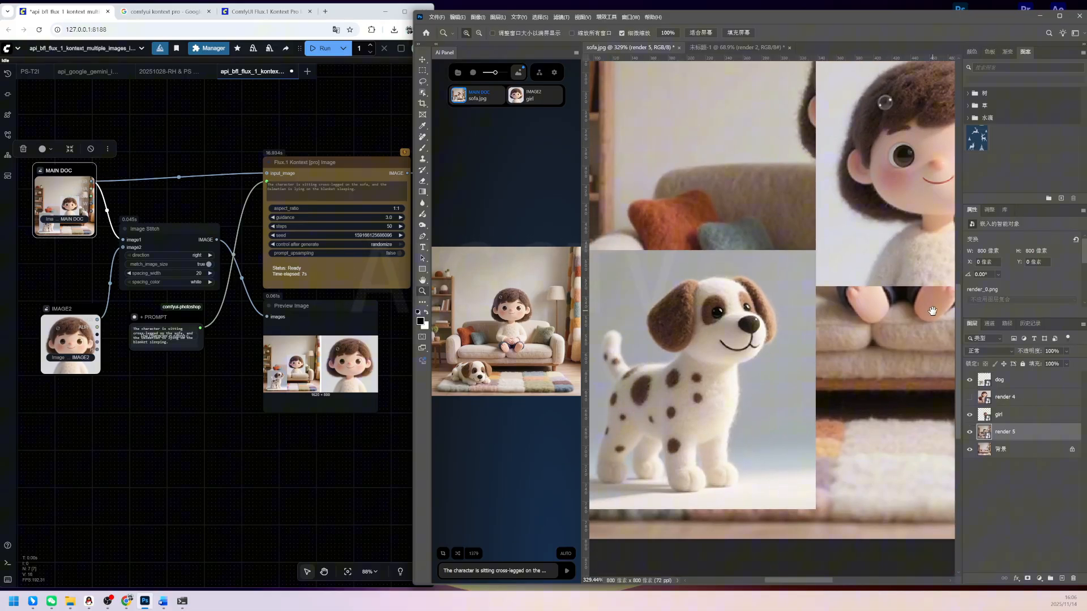
left_click(970, 381)
left_click(970, 381)
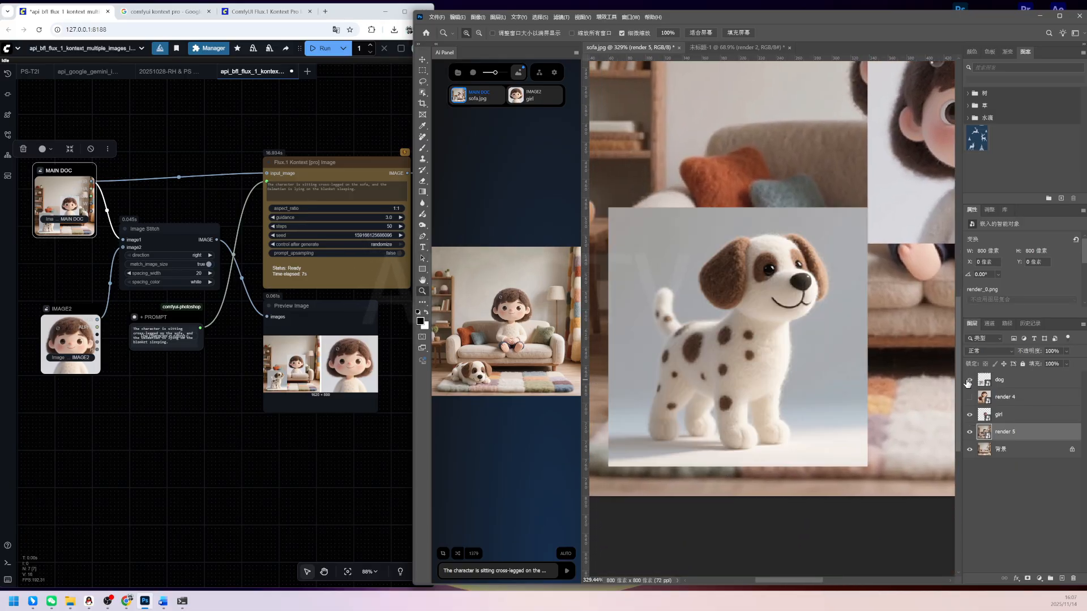
left_click(970, 381)
Title the Image Stitch group kontext2 and the single-image group above it kontext1
type("kontext2")
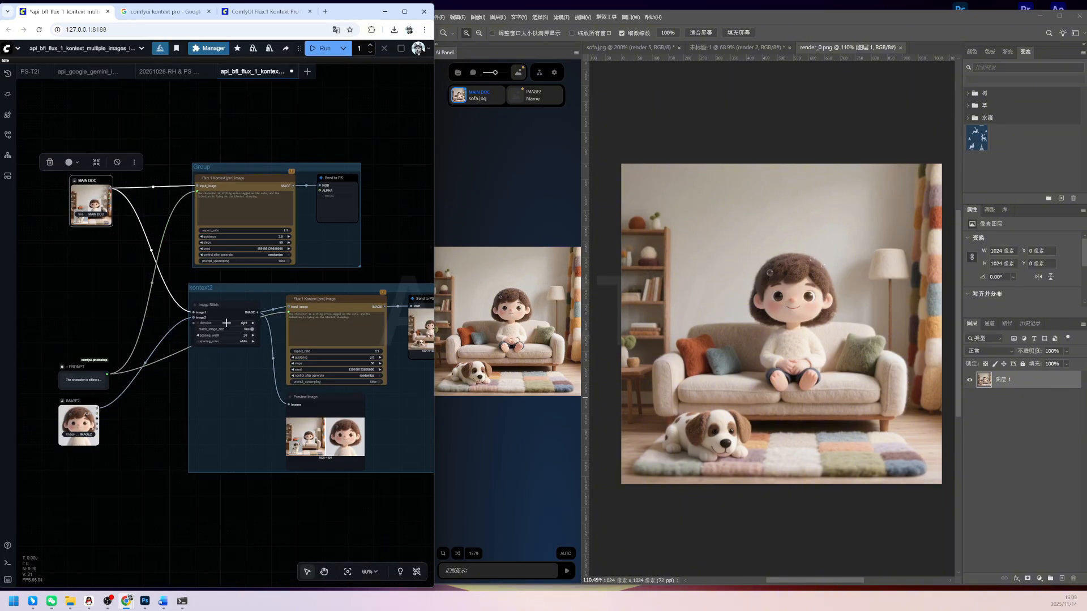
double_click(219, 168)
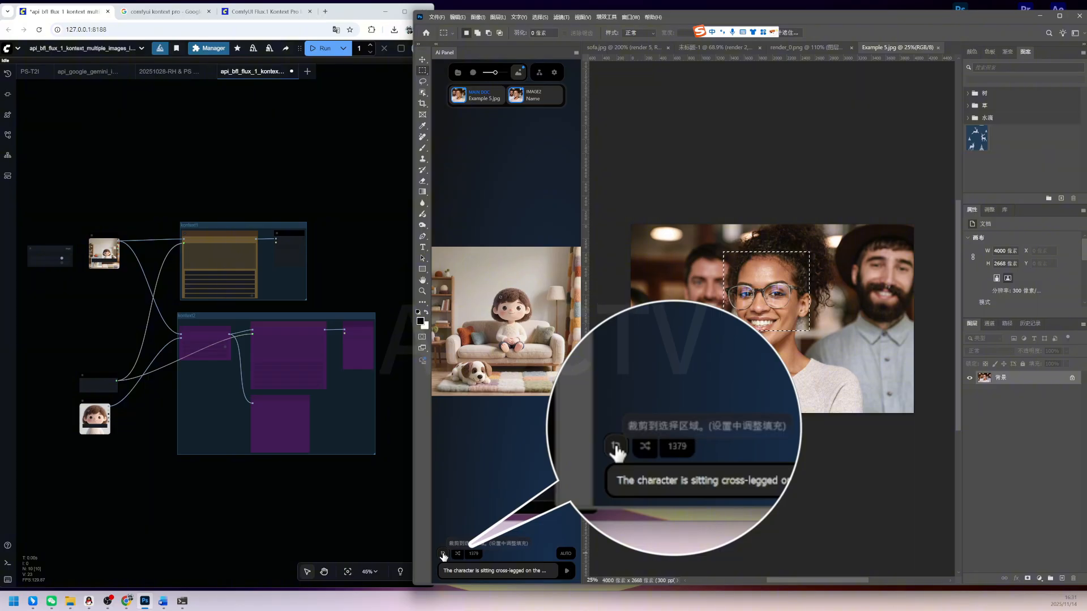
Turn on cropping to the selection in the AI Panel for Example 5.jpg and open the prompt for editing
left_click(442, 554)
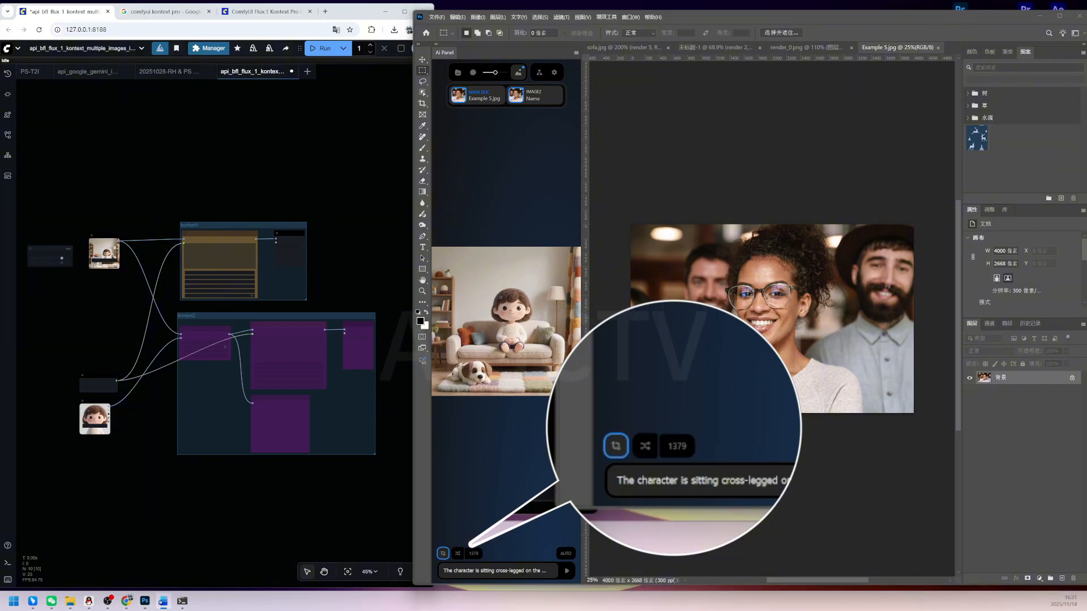
left_click(497, 572)
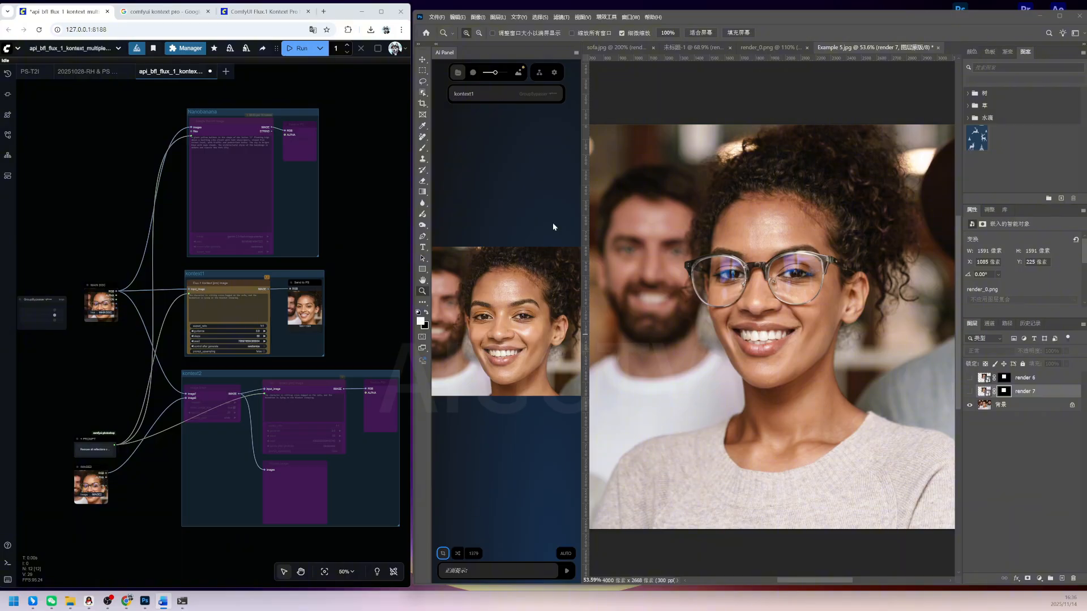
Open the GroupBypasser group choices in the AI Panel
left_click(463, 97)
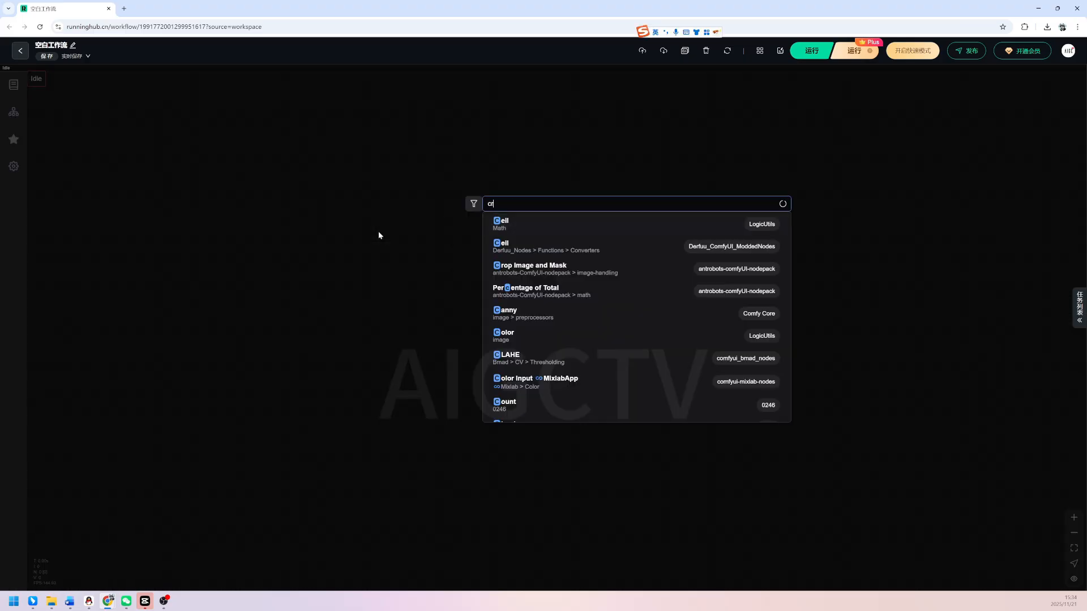
In the blank RunningHub workflow, add the LayerUtility CropByMask V3 and RestoreCropBox nodes
type("cropbymask")
left_click(530, 268)
double_click(530, 268)
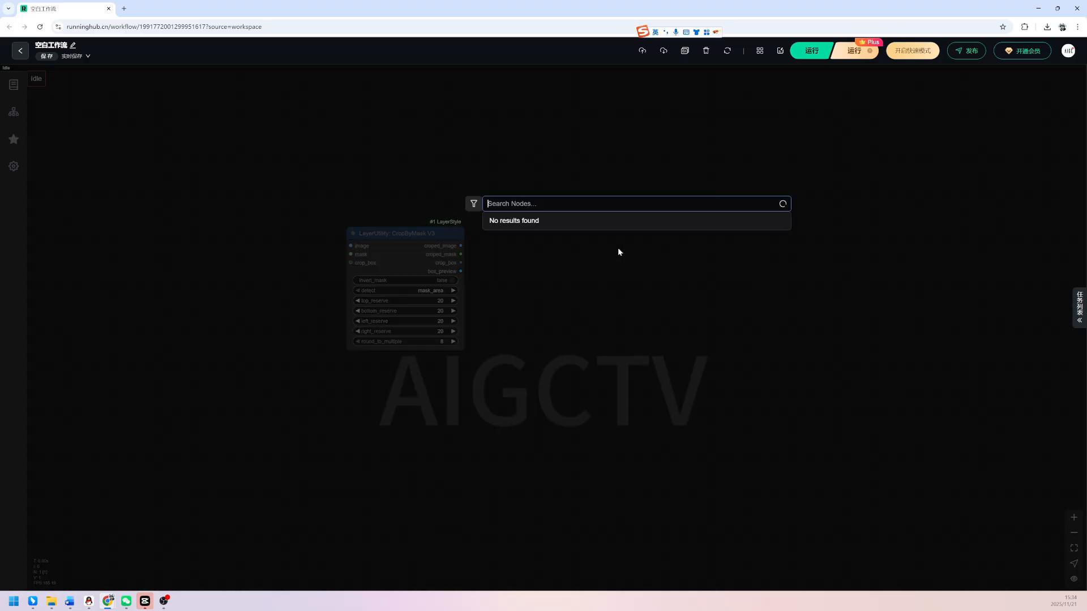
type("restore")
scroll(625, 290, "down", 3)
scroll(625, 290, "up", 1)
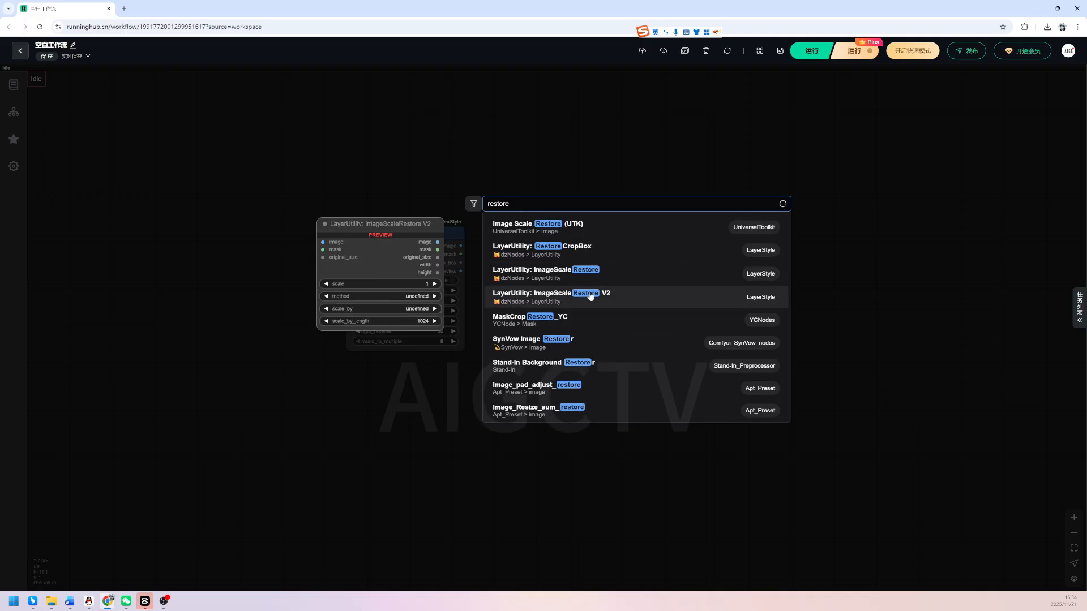
left_click(566, 249)
Move RestoreCropBox closer to CropByMask V3 and connect two of the crop node's outputs to its inputs
scroll(567, 307, "up", 6)
left_click_drag(702, 195, 596, 187)
mouse_move(377, 198)
left_mouse_down()
mouse_move(560, 220)
mouse_move(559, 250)
left_mouse_up()
left_click_drag(377, 228, 559, 235)
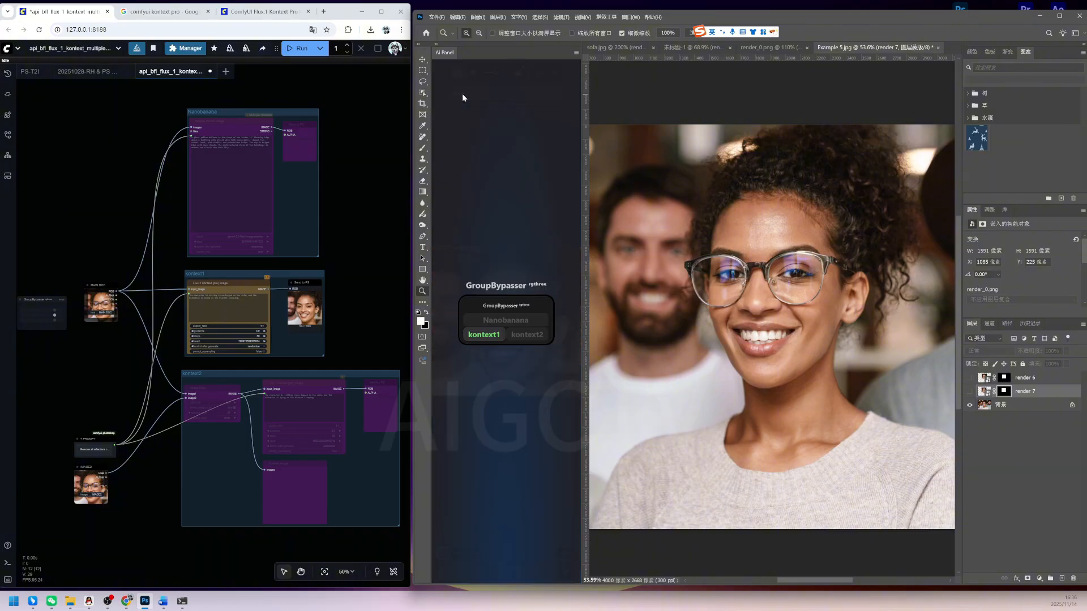
Switch the active workflow group to Nanobanana and render the selected face area with the prompt "Remove all reflections covering the eye"
left_click(512, 321)
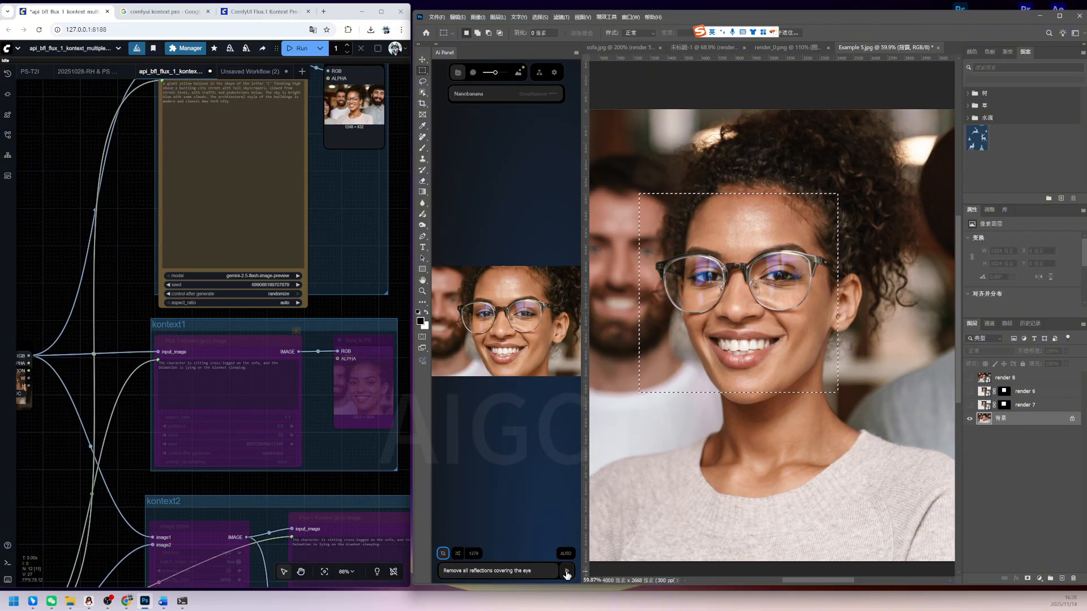
left_click(566, 572)
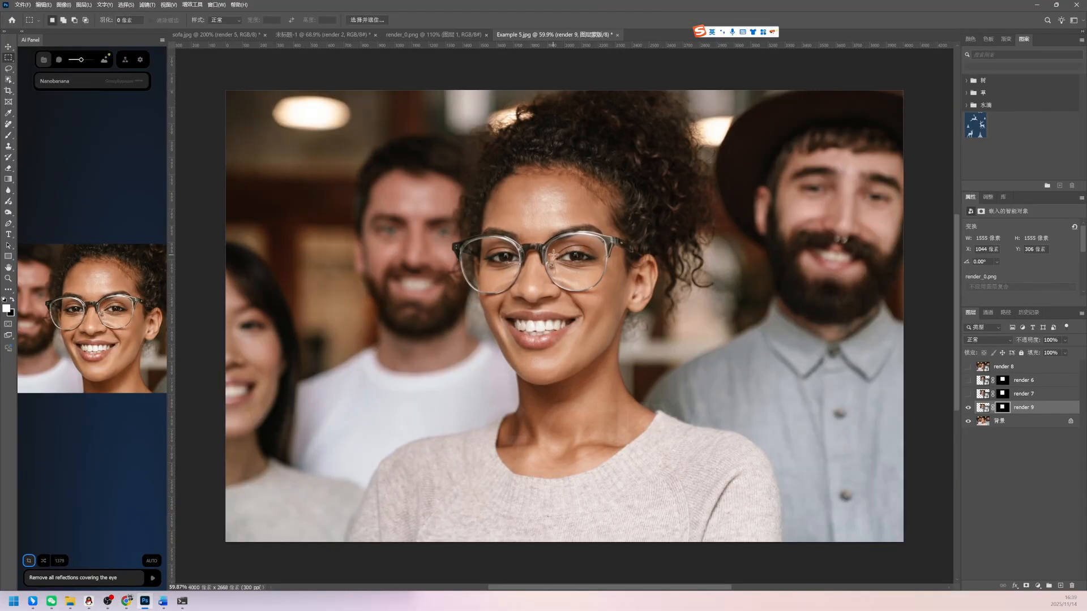
Compare the glasses area up close with the render 9 and render 8 layers shown and hidden, leaving render 9 visible
key("z")
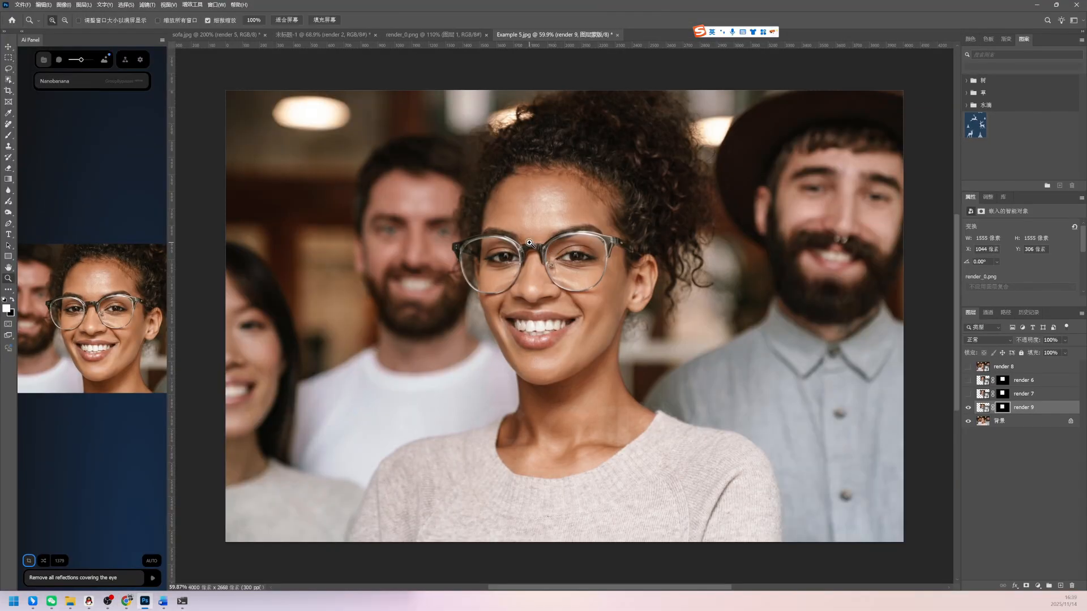
left_click_drag(530, 243, 579, 259)
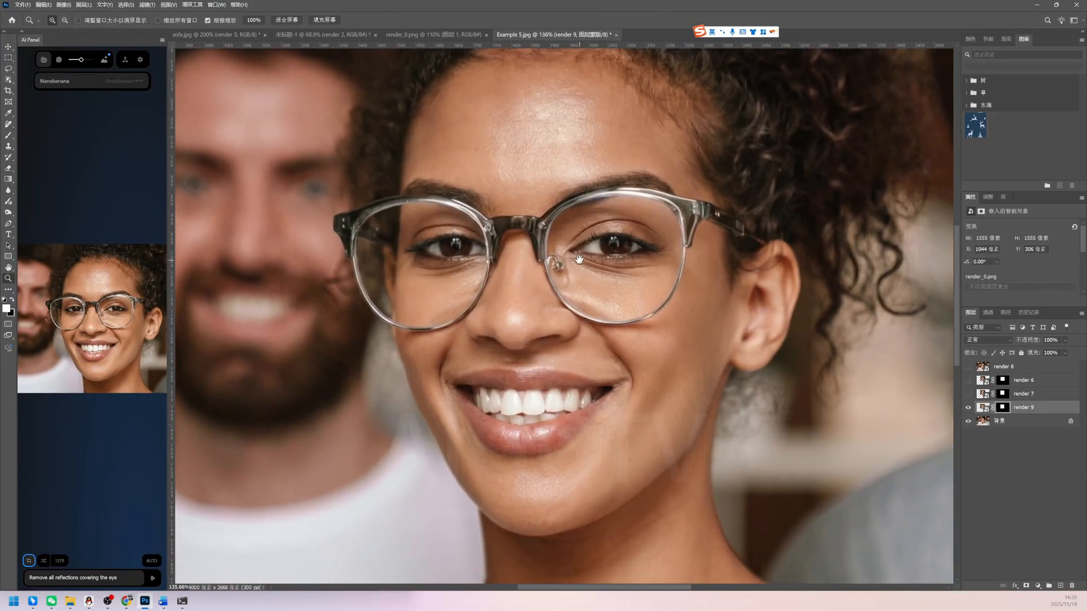
left_click(968, 408)
left_click(968, 367)
left_click(968, 370)
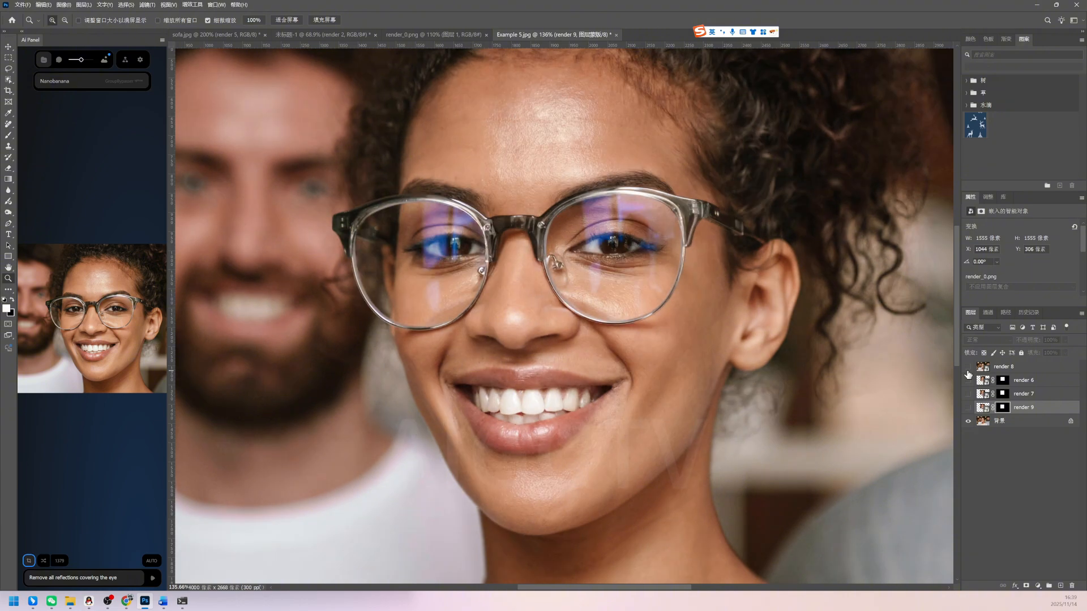
left_click(969, 409)
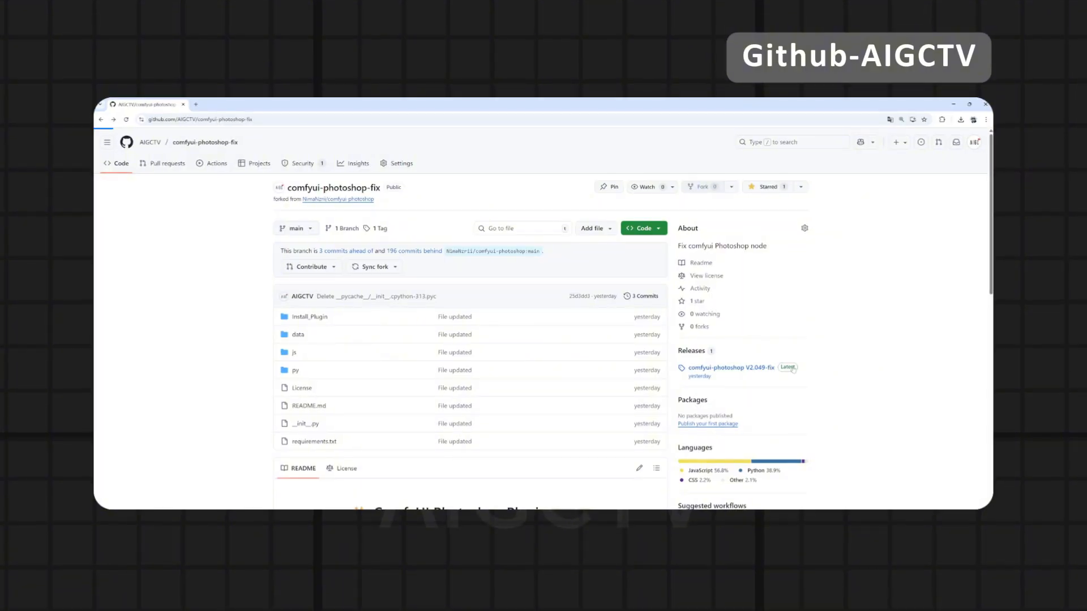
On the comfyui-photoshop-fix GitHub page, open the latest release, V2.049-fix, and highlight its title
left_click(790, 368)
left_click_drag(283, 226, 461, 227)
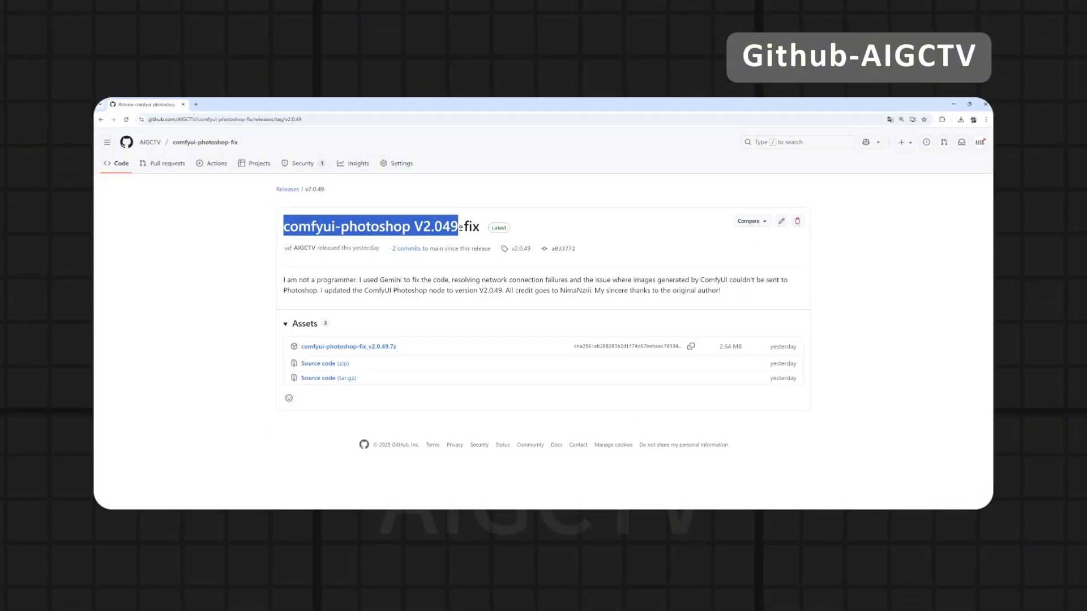